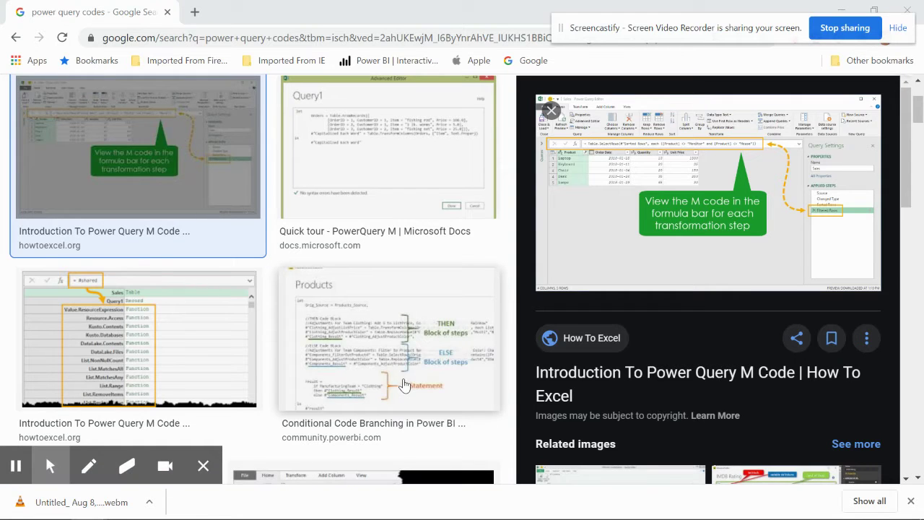
Switch to the Excel workbook and select cell A7, which holds the Invoice formula.
{"action": "left_click", "coordinate": [378, 508]}
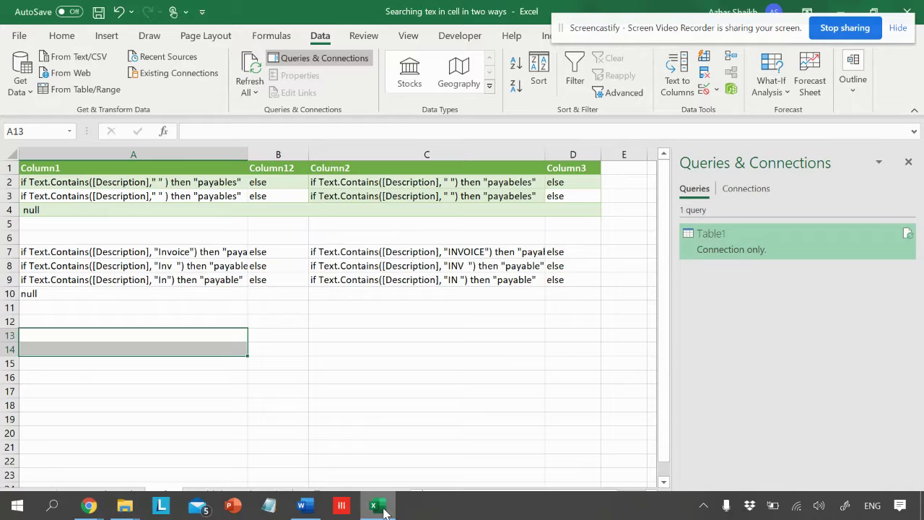
{"action": "left_click", "coordinate": [126, 256]}
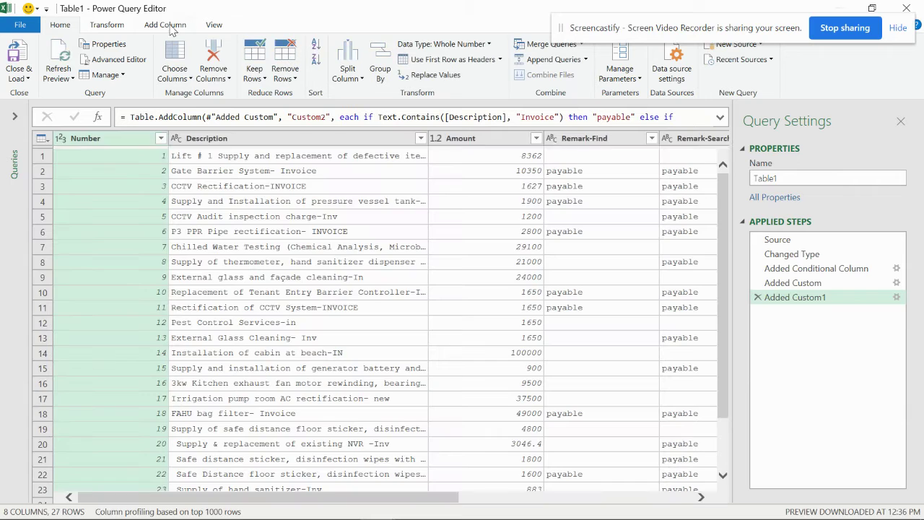
{"action": "left_click", "coordinate": [170, 26]}
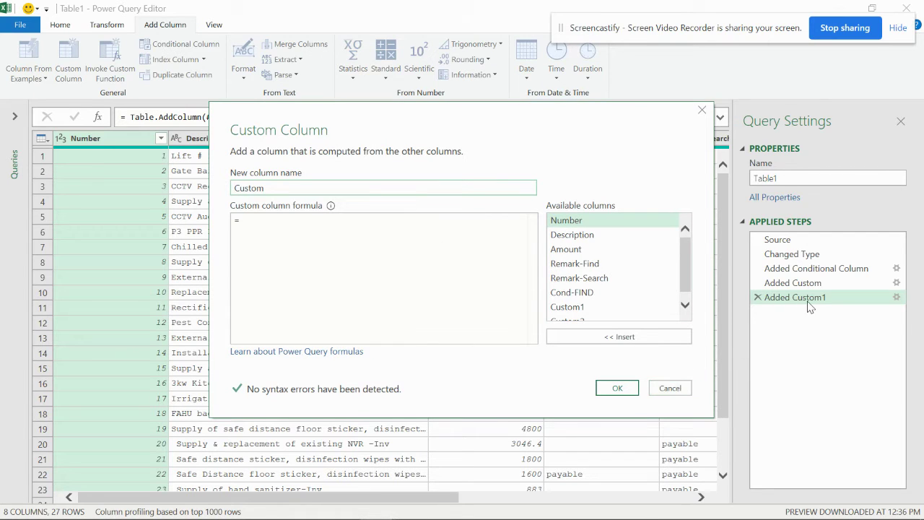
{"action": "left_click", "coordinate": [330, 246]}
{"action": "right_click", "coordinate": [330, 247]}
{"action": "left_click", "coordinate": [357, 293]}
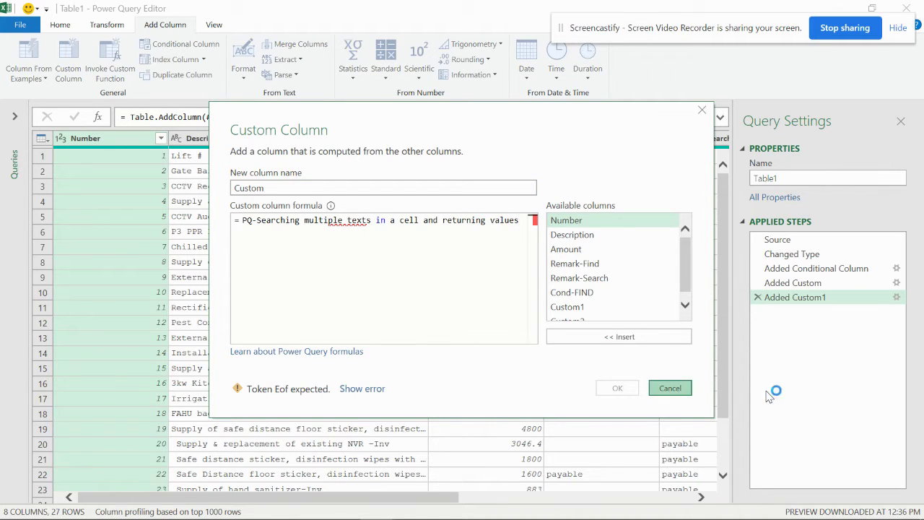
{"action": "left_click", "coordinate": [690, 390]}
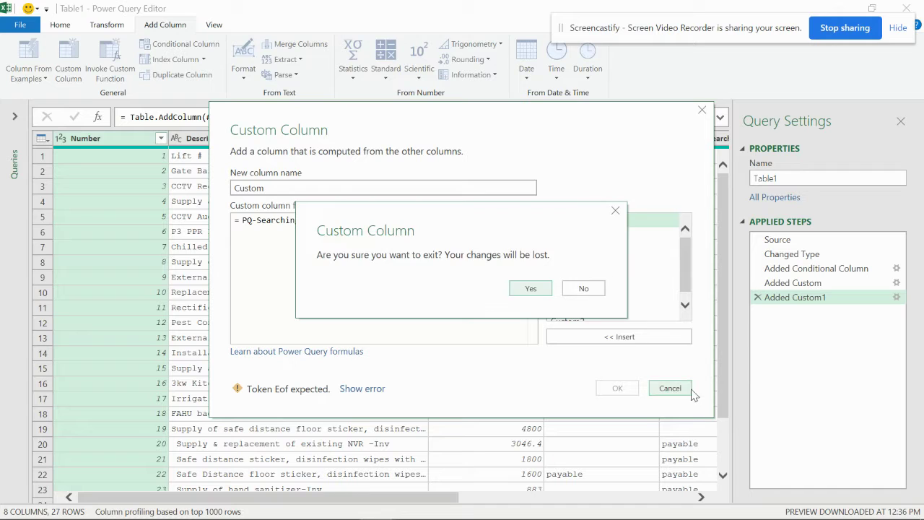
{"action": "left_click", "coordinate": [543, 291]}
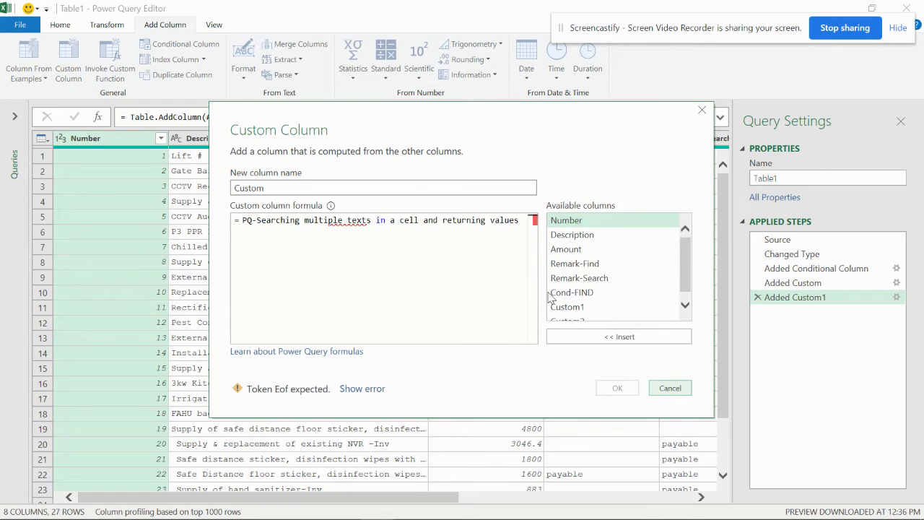
{"action": "left_click", "coordinate": [670, 387]}
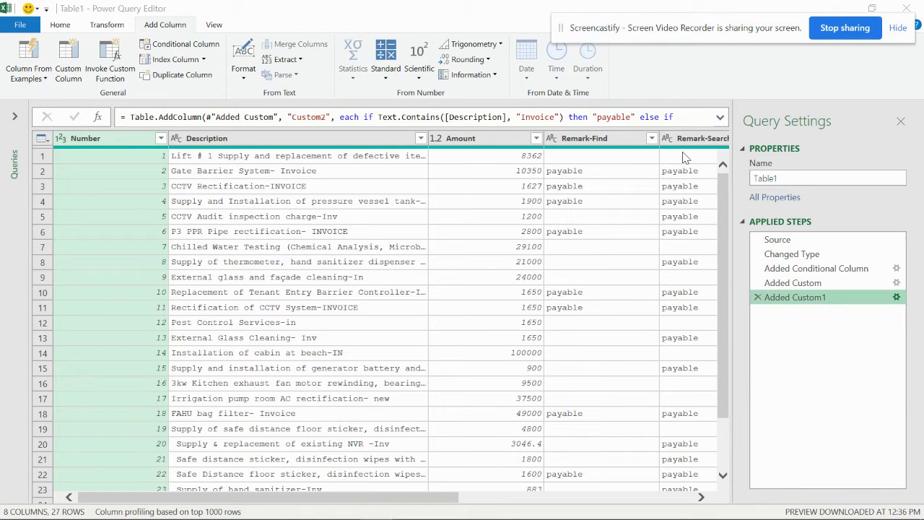
Review Custom2's conditions, then copy its if/else Text.Contains code from the Advanced Editor.
{"action": "left_click", "coordinate": [896, 297]}
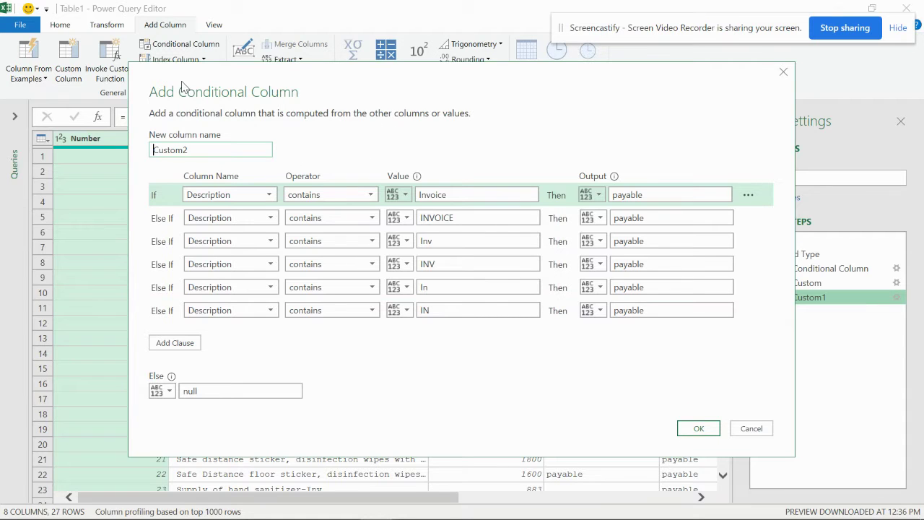
{"action": "left_click", "coordinate": [783, 75]}
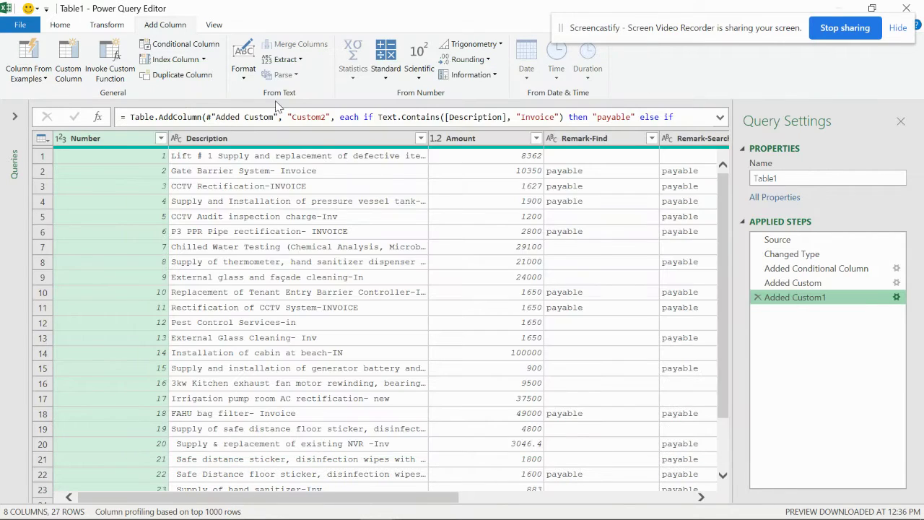
{"action": "left_click", "coordinate": [213, 25]}
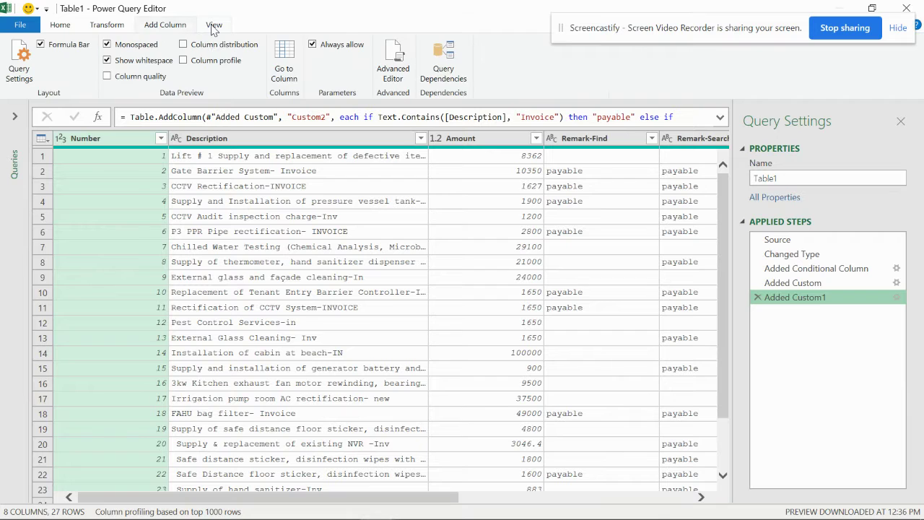
{"action": "left_click", "coordinate": [386, 72]}
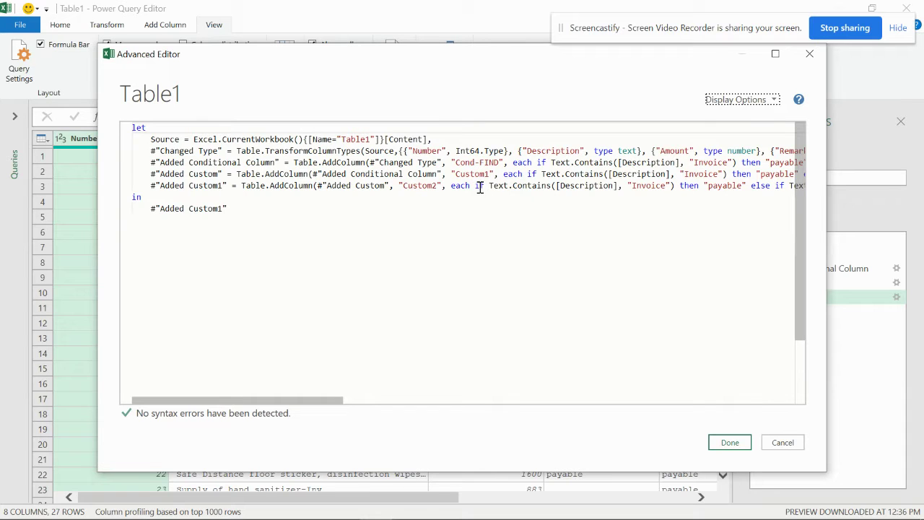
{"action": "left_click_drag", "start_coordinate": [476, 185], "coordinate": [781, 186]}
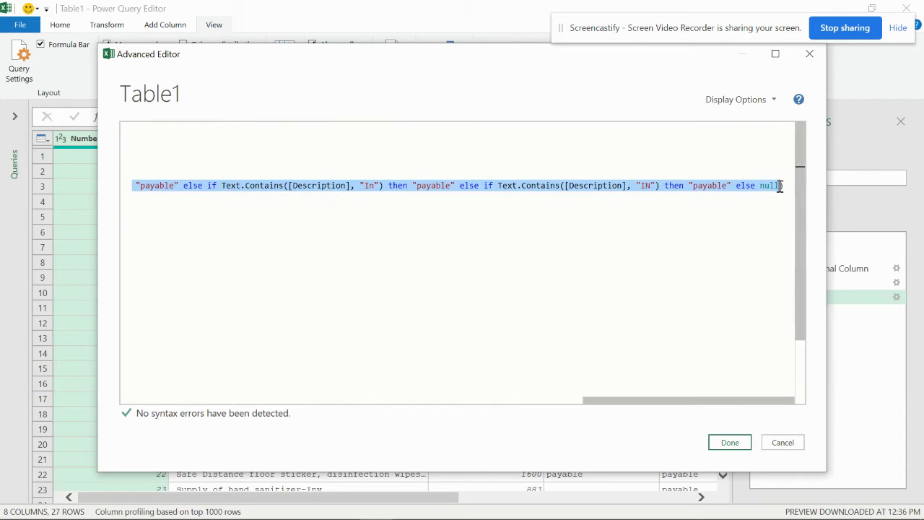
{"action": "right_click", "coordinate": [760, 182]}
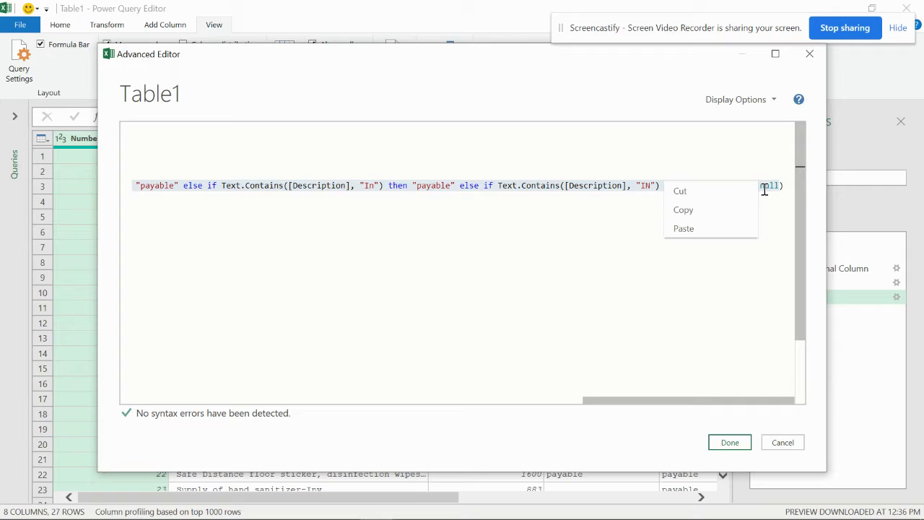
{"action": "left_click", "coordinate": [706, 209]}
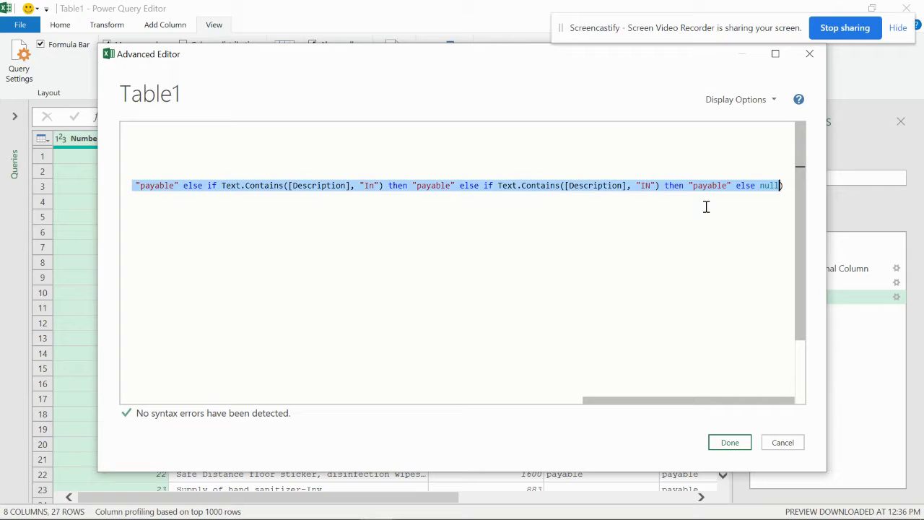
{"action": "left_click", "coordinate": [779, 444]}
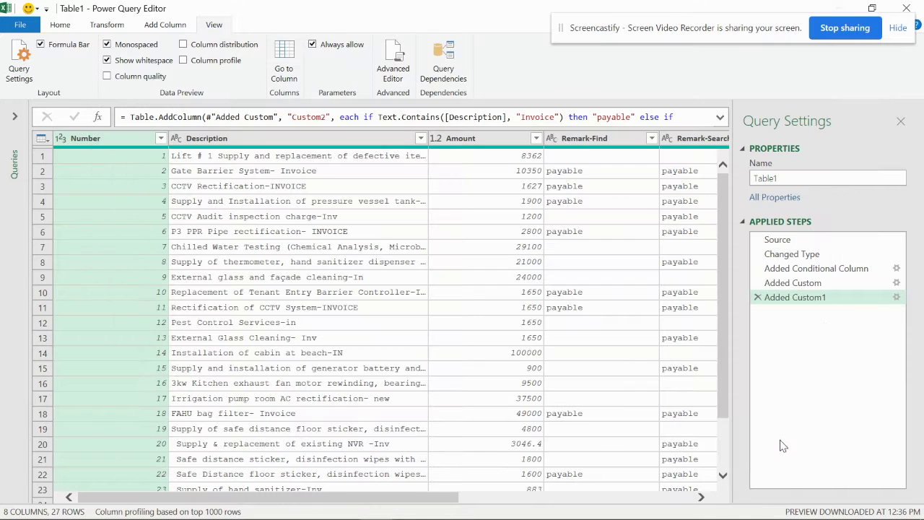
Create a Custom3 custom column from the pasted if/else Text.Contains formula.
{"action": "left_click", "coordinate": [174, 26]}
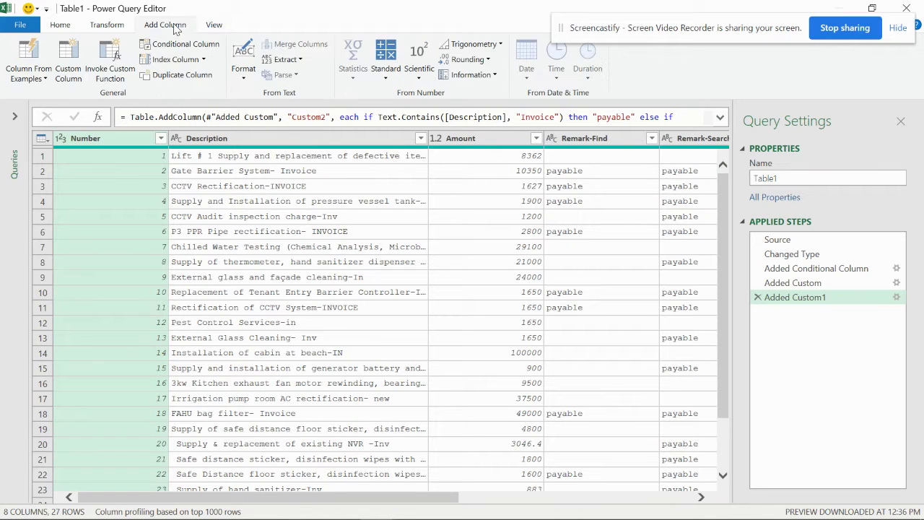
{"action": "left_click", "coordinate": [66, 63]}
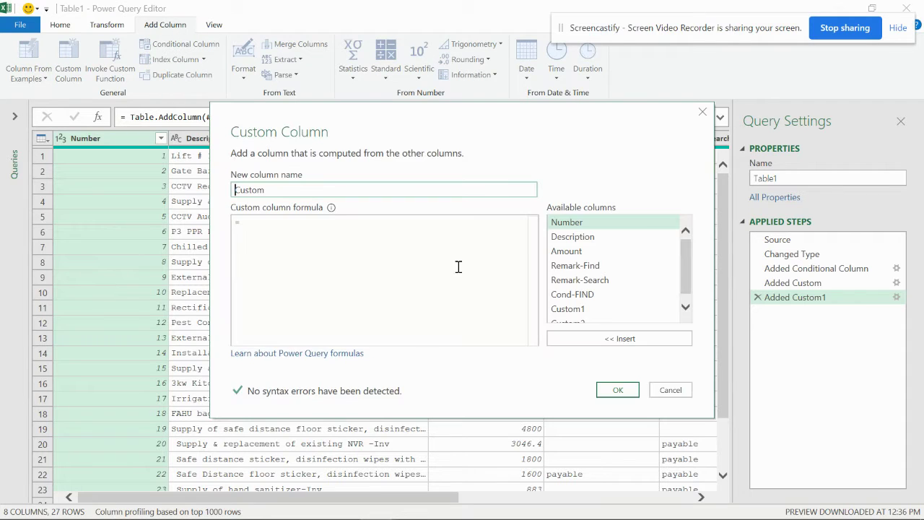
{"action": "right_click", "coordinate": [269, 238]}
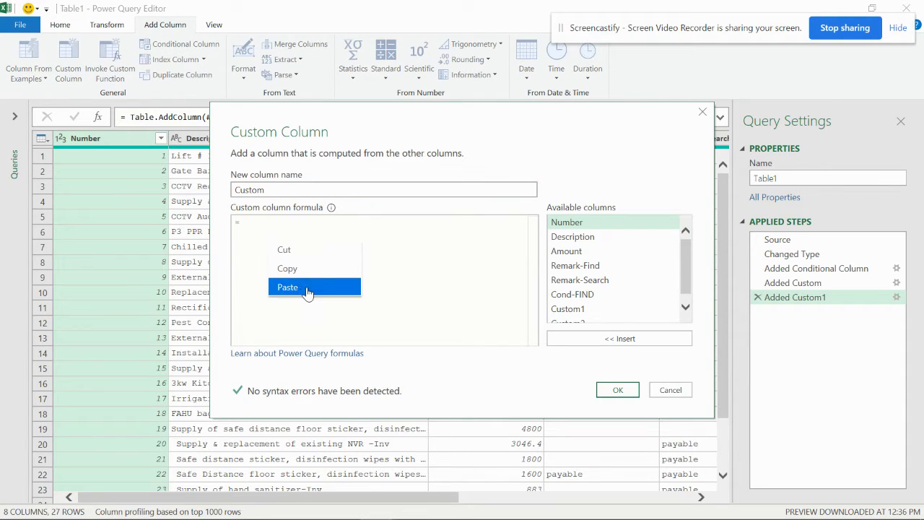
{"action": "left_click", "coordinate": [305, 289]}
{"action": "left_click", "coordinate": [278, 189]}
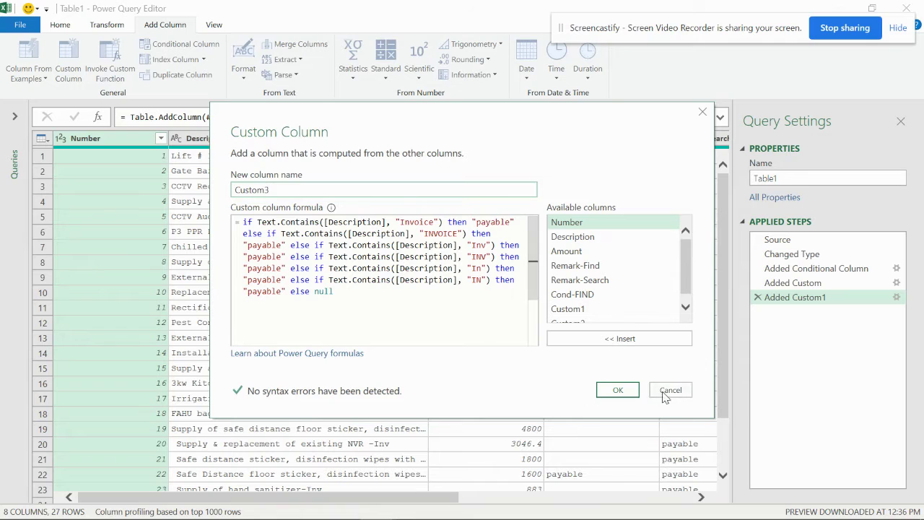
{"action": "left_click", "coordinate": [617, 389]}
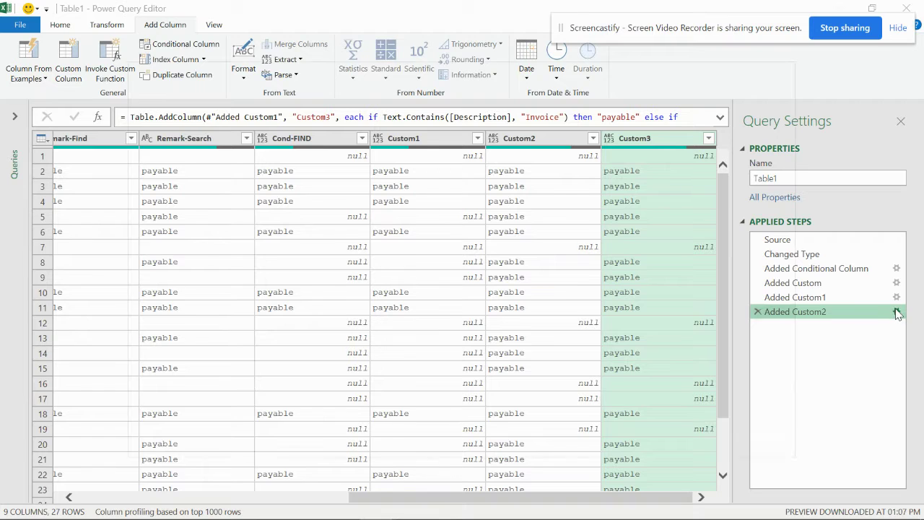
Review the Custom3 step's settings and the query's M code without changes.
{"action": "left_click", "coordinate": [896, 311]}
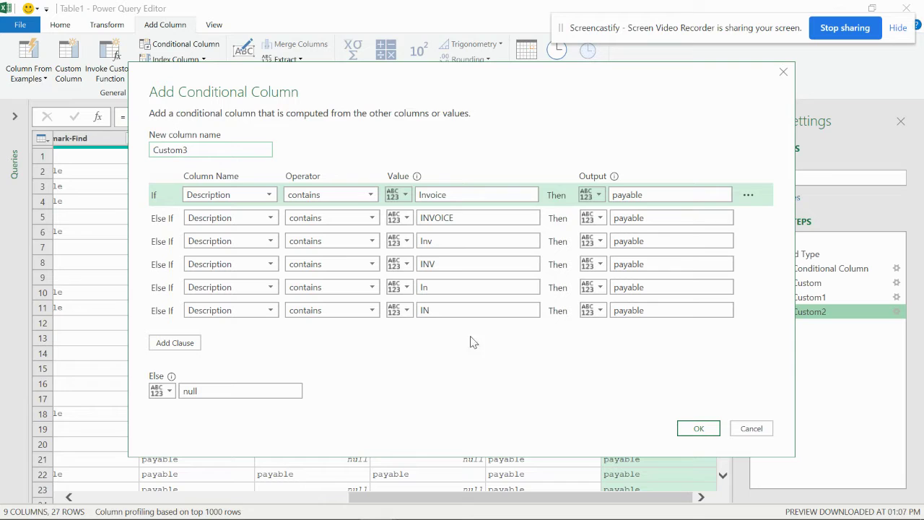
{"action": "left_click", "coordinate": [743, 428]}
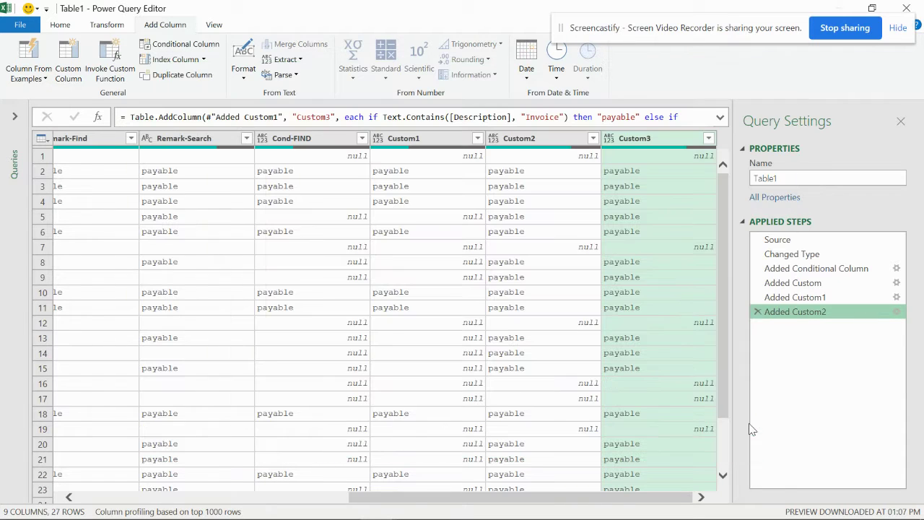
{"action": "left_click", "coordinate": [214, 26]}
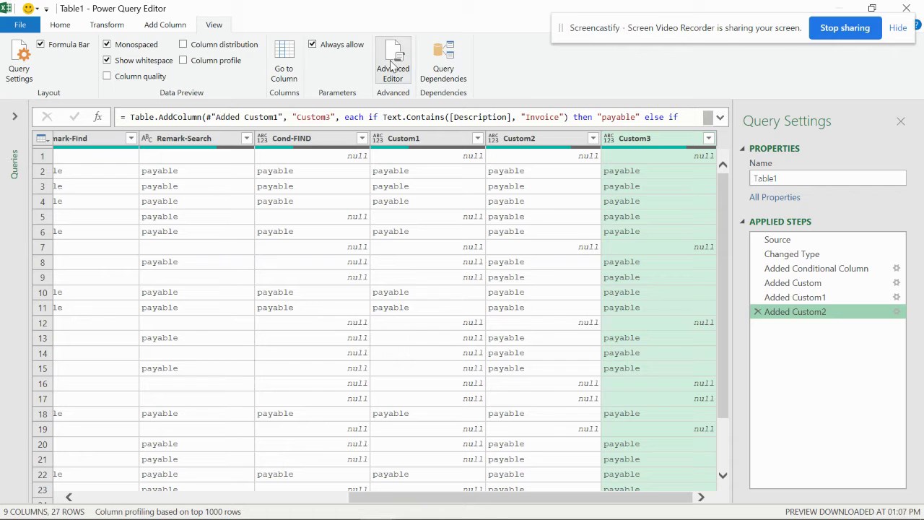
{"action": "left_click", "coordinate": [392, 65]}
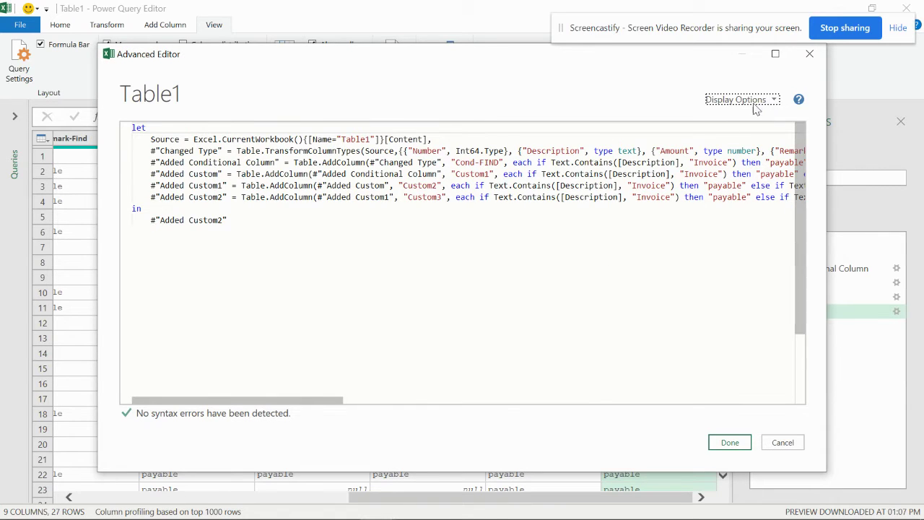
{"action": "left_click", "coordinate": [808, 54]}
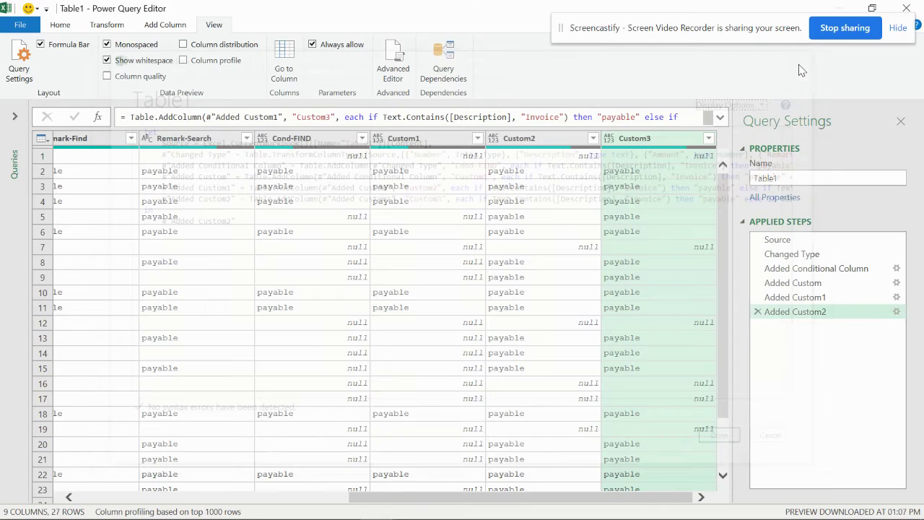
Delete the Added Custom2 step and Close & Load the query.
{"action": "left_click", "coordinate": [759, 313]}
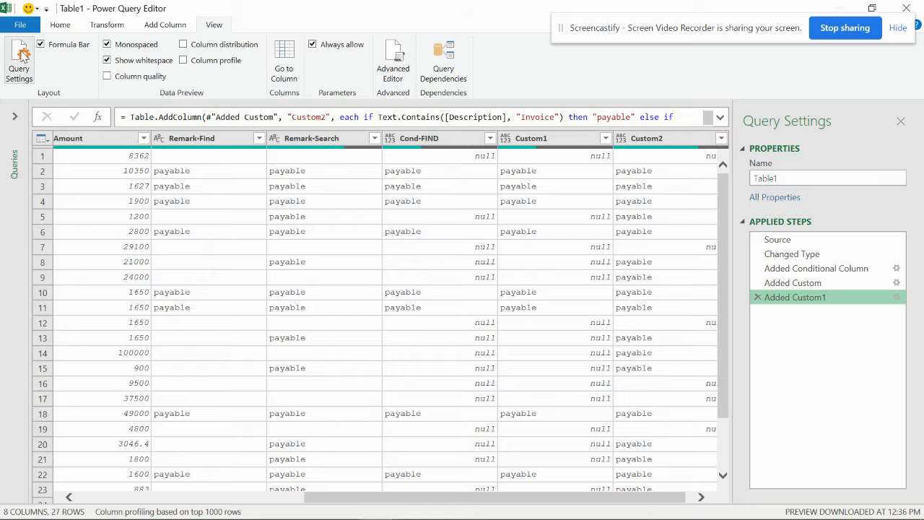
{"action": "left_click", "coordinate": [22, 26]}
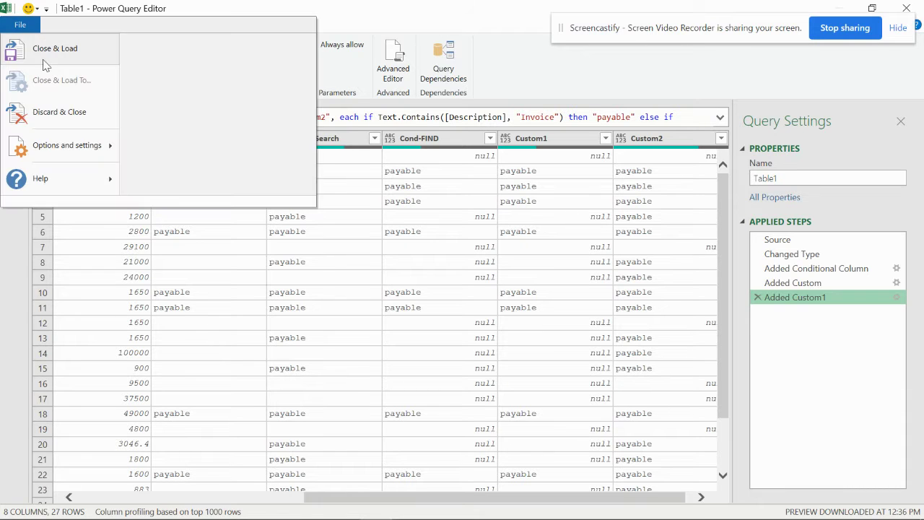
{"action": "left_click", "coordinate": [81, 50]}
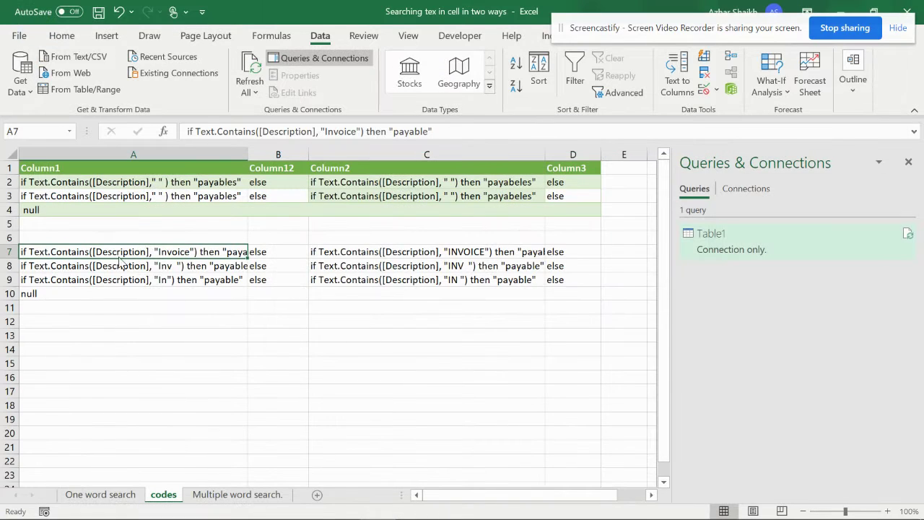
Select empty cell A12 and switch to the Word document of Power Query codes.
{"action": "left_click", "coordinate": [97, 324]}
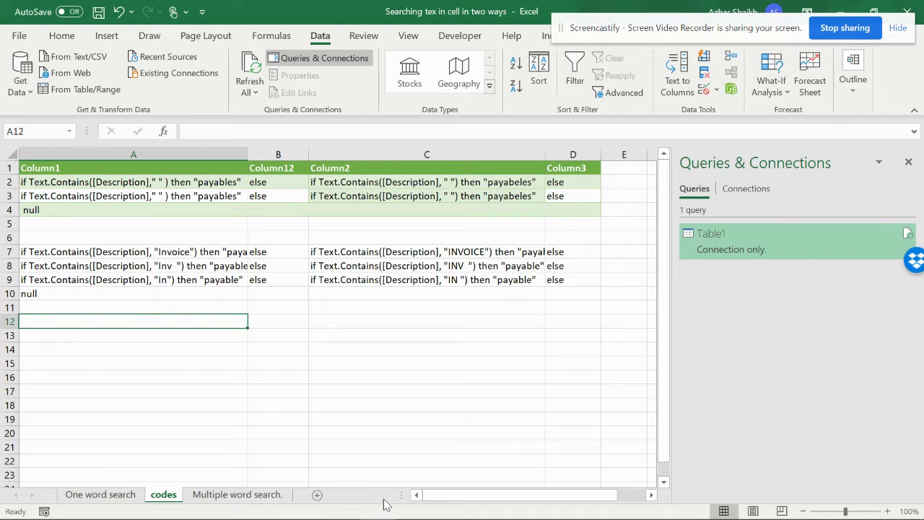
{"action": "mouse_move", "coordinate": [382, 514]}
{"action": "left_click", "coordinate": [302, 507]}
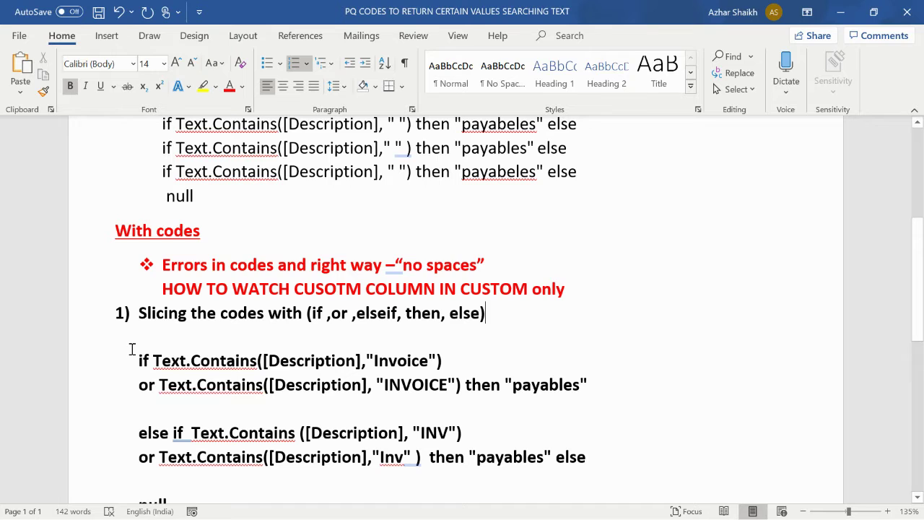
Highlight the 'HOW TO WATCH CUSOTM COLUMN IN CUSTOM' heading in yellow.
{"action": "scroll", "coordinate": [154, 335], "scroll_direction": "down", "scroll_amount": 1}
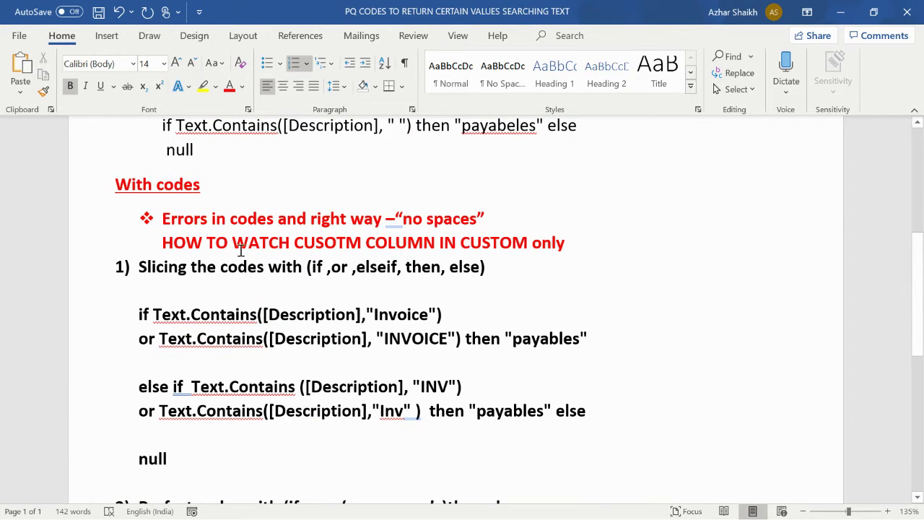
{"action": "left_click_drag", "start_coordinate": [153, 233], "coordinate": [577, 243]}
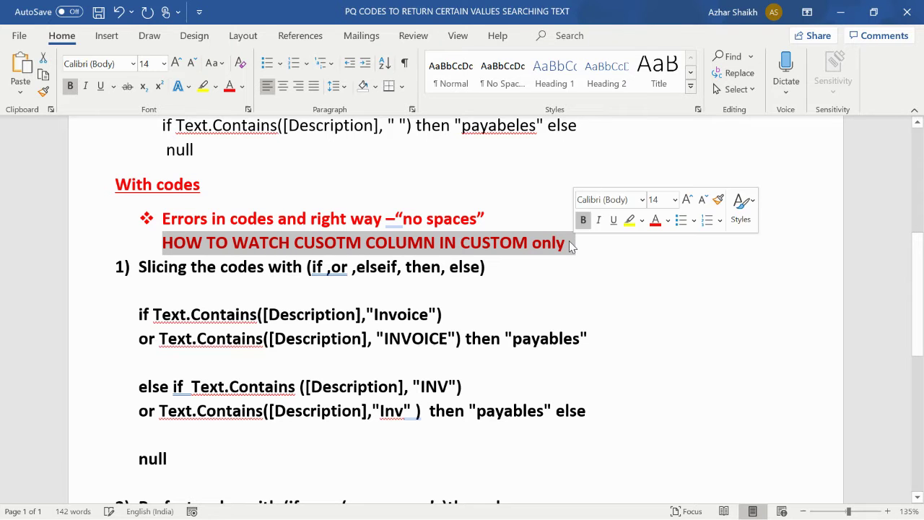
{"action": "left_click", "coordinate": [202, 86]}
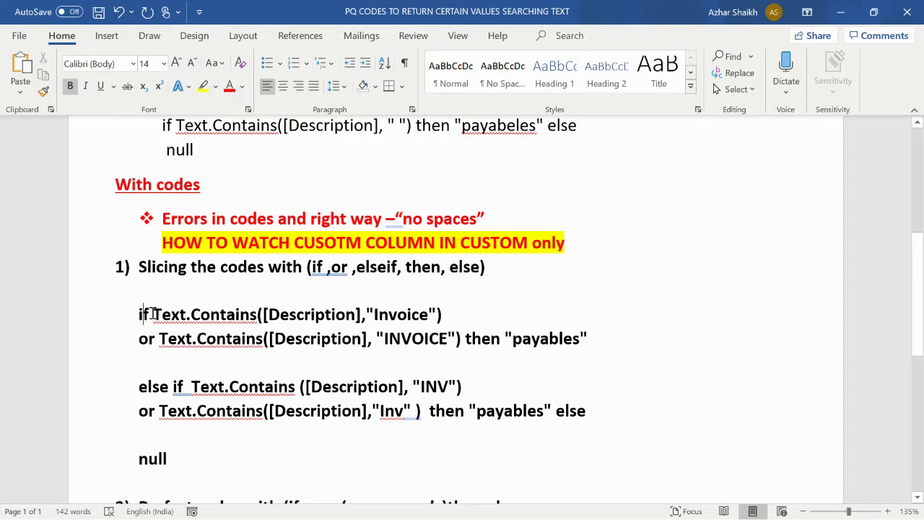
Copy the whole if/else code block.
{"action": "left_click_drag", "start_coordinate": [143, 312], "coordinate": [493, 453]}
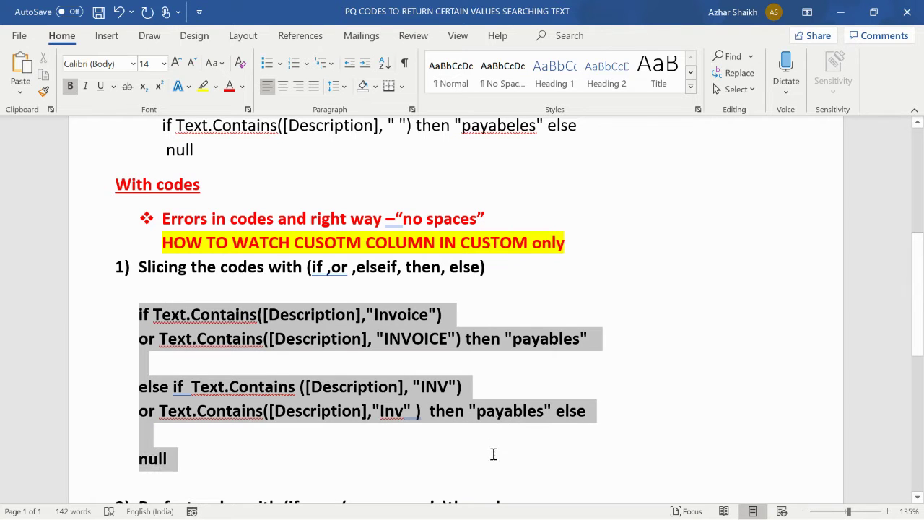
{"action": "right_click", "coordinate": [240, 322]}
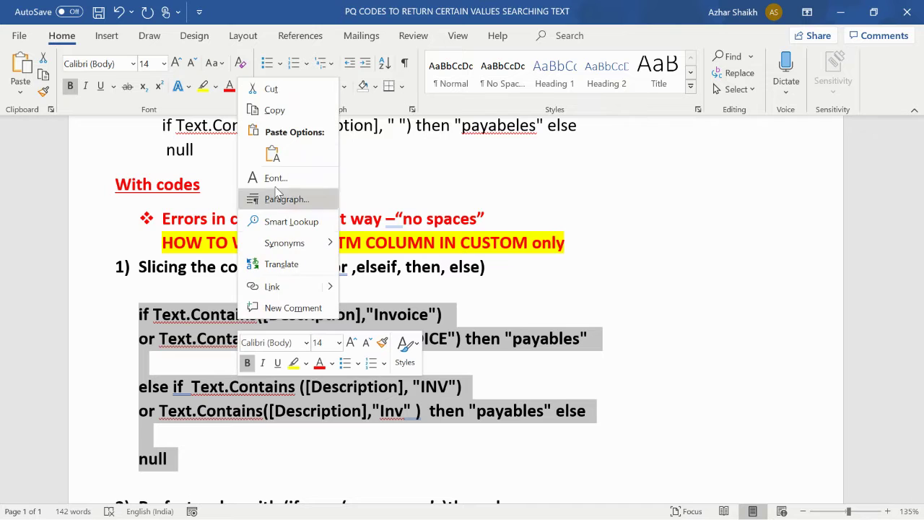
{"action": "left_click", "coordinate": [293, 113]}
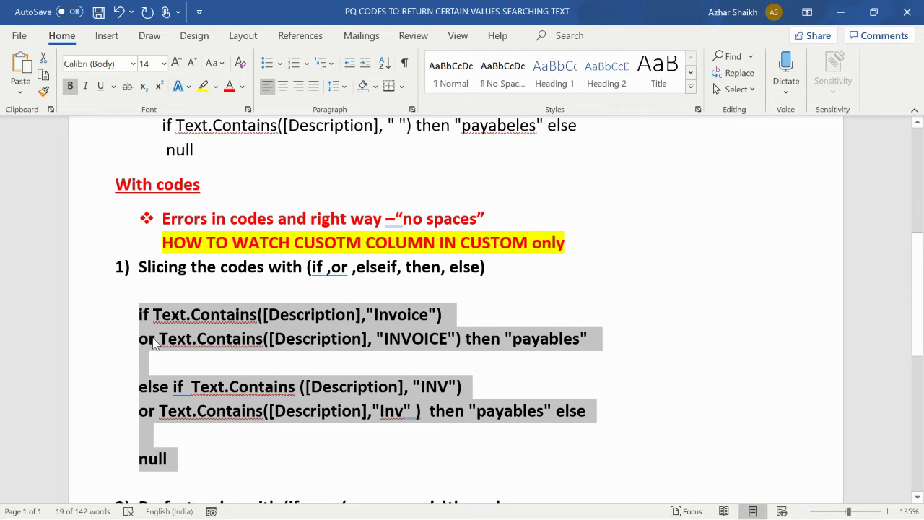
Add the line 'OR ,AND FUNCTIONS' under the heading, then minimize Word.
{"action": "left_click", "coordinate": [588, 254]}
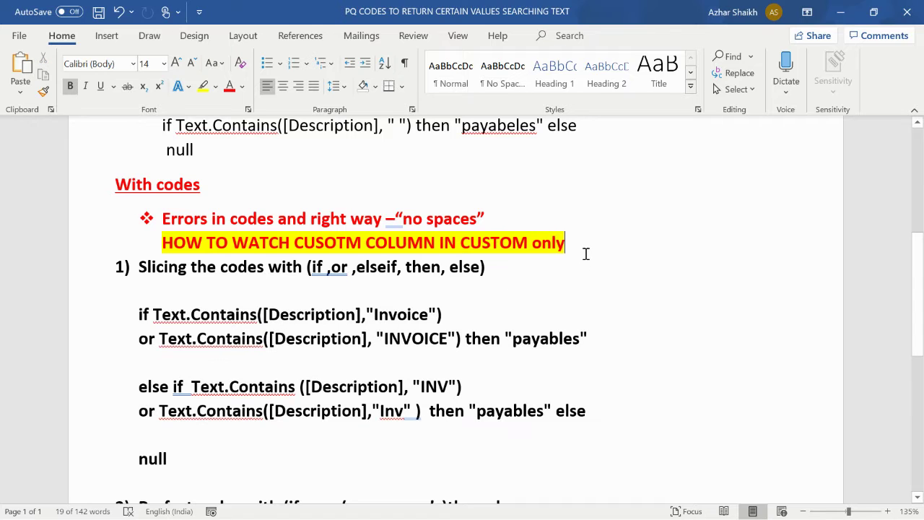
{"action": "key", "text": "Return"}
{"action": "type", "text": "p"}
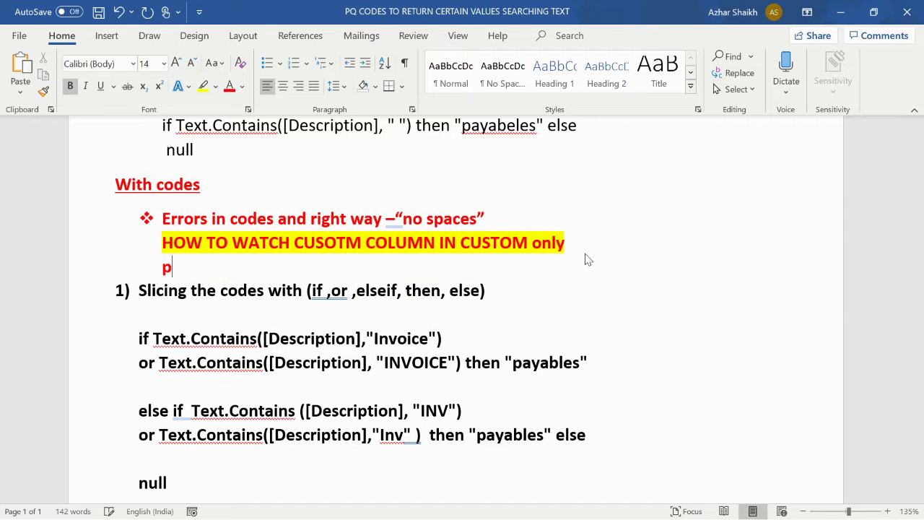
{"action": "key", "text": "BackSpace"}
{"action": "key", "text": "BackSpace"}
{"action": "type", "text": "OR ,AND"}
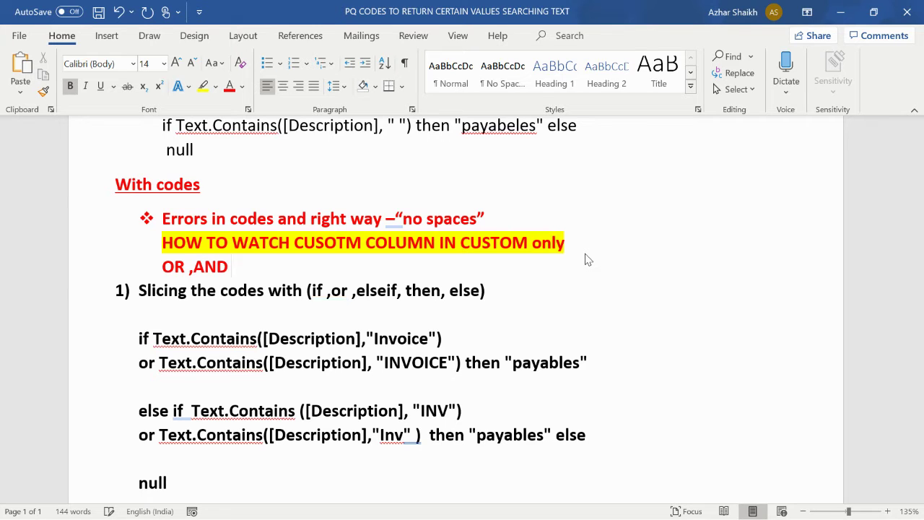
{"action": "type", "text": " FUNC"}
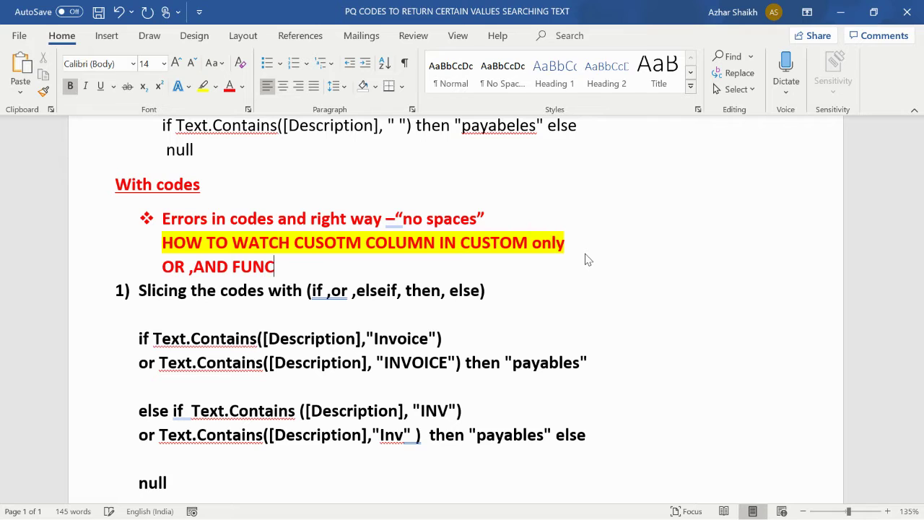
{"action": "type", "text": "TIONS"}
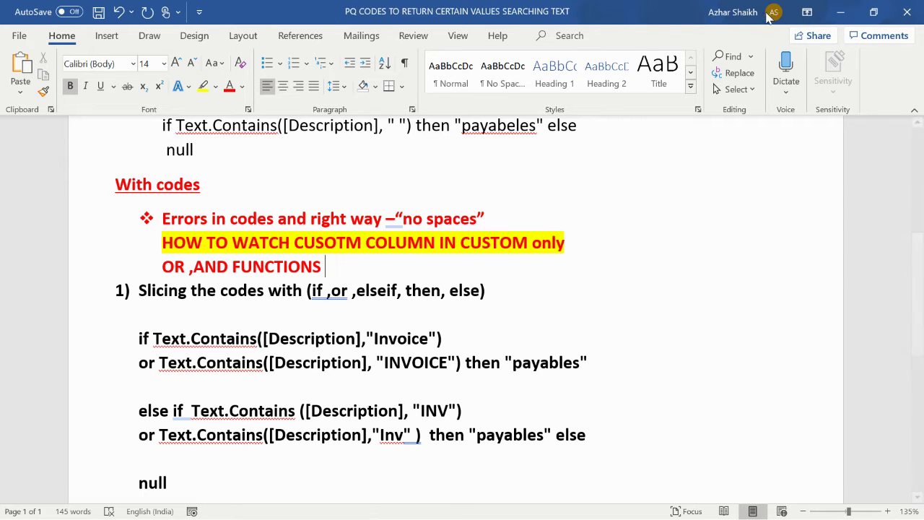
{"action": "left_click", "coordinate": [839, 13]}
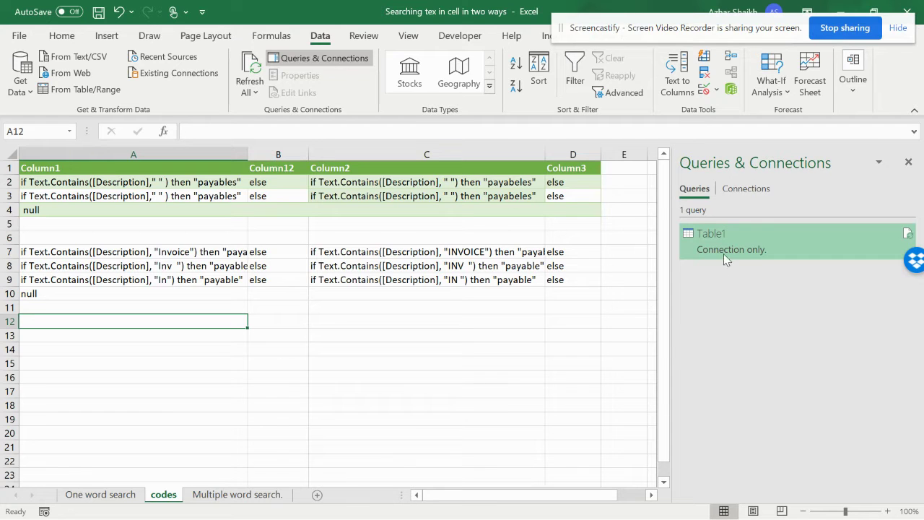
Reopen the Table1 query from the Queries & Connections pane in Power Query Editor.
{"action": "mouse_move", "coordinate": [725, 246]}
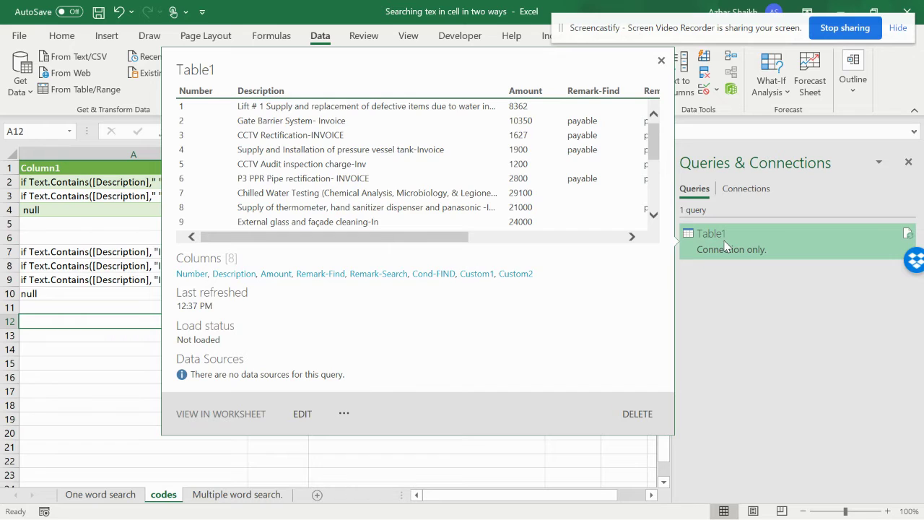
{"action": "double_click", "coordinate": [725, 246]}
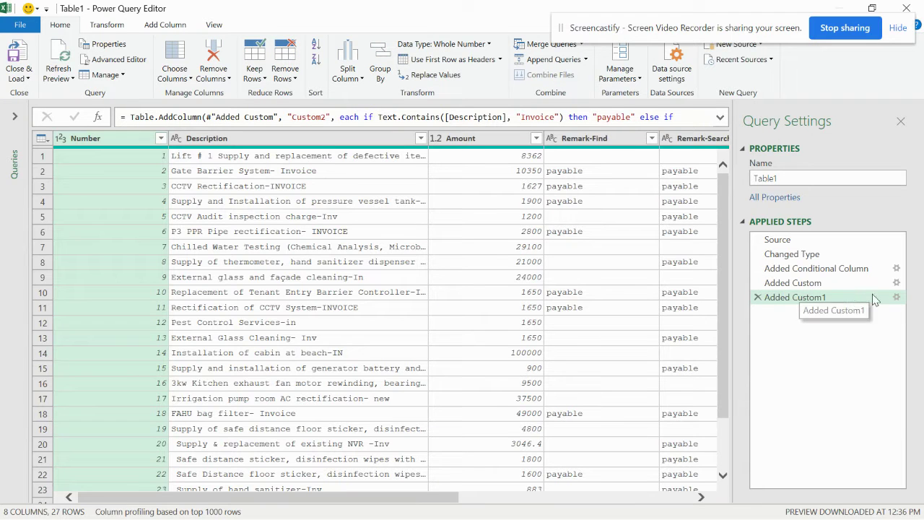
Add a custom column Custom1.1 from the pasted Invoice/INVOICE/INV/Inv payables formula.
{"action": "left_click", "coordinate": [175, 26]}
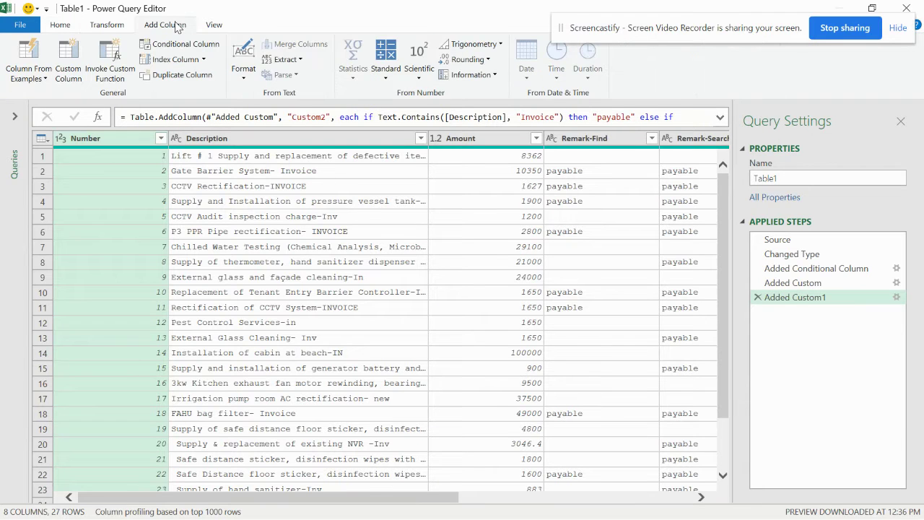
{"action": "left_click", "coordinate": [75, 65]}
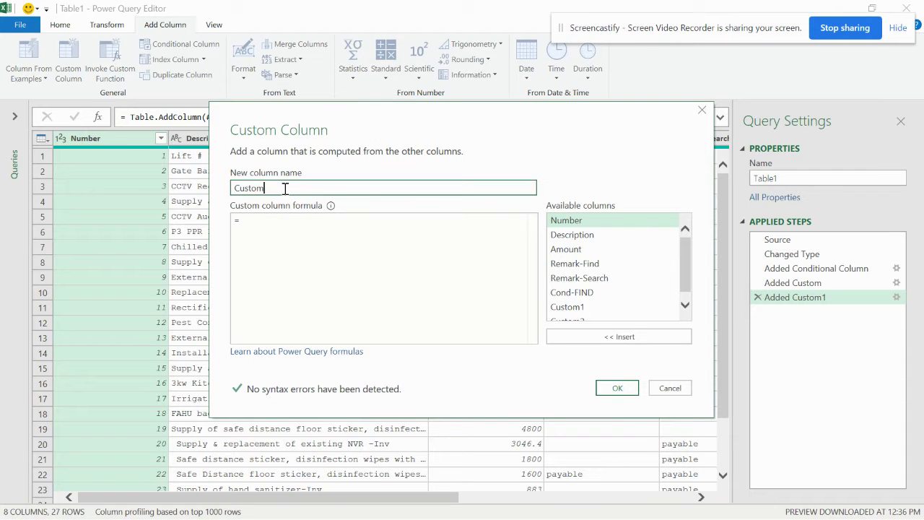
{"action": "mouse_move", "coordinate": [333, 208]}
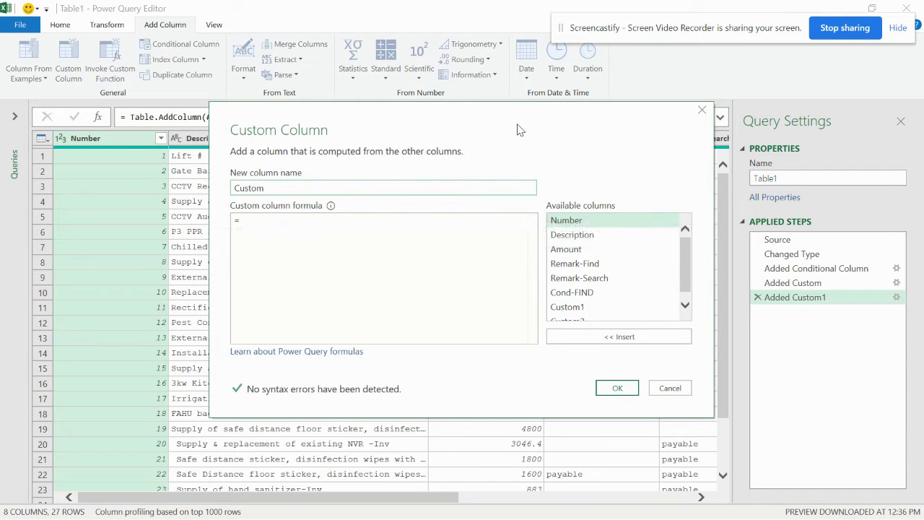
{"action": "left_click_drag", "start_coordinate": [515, 128], "coordinate": [501, 198]}
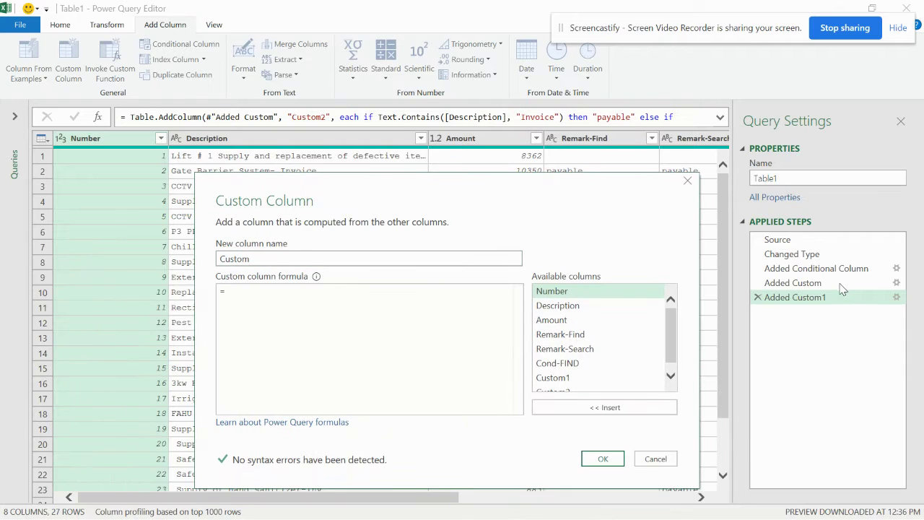
{"action": "left_click", "coordinate": [255, 259]}
{"action": "key", "text": "Tab"}
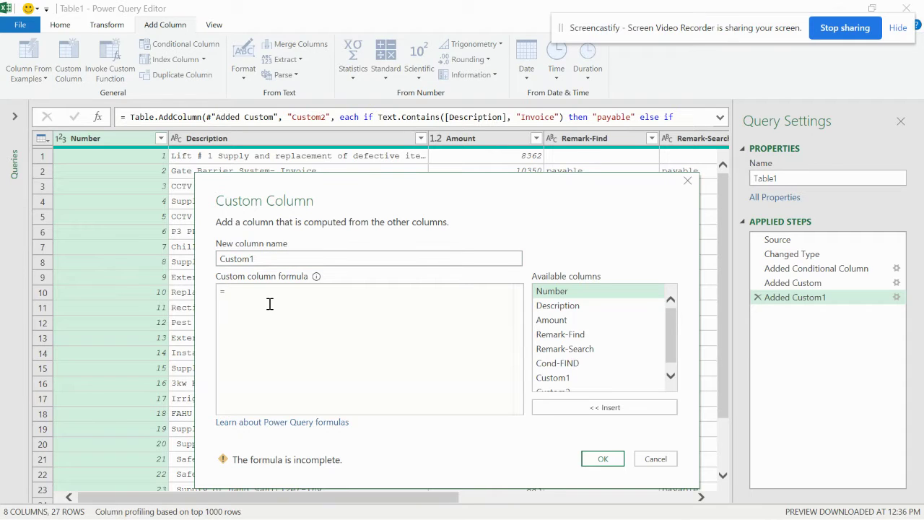
{"action": "key", "text": "ctrl+v"}
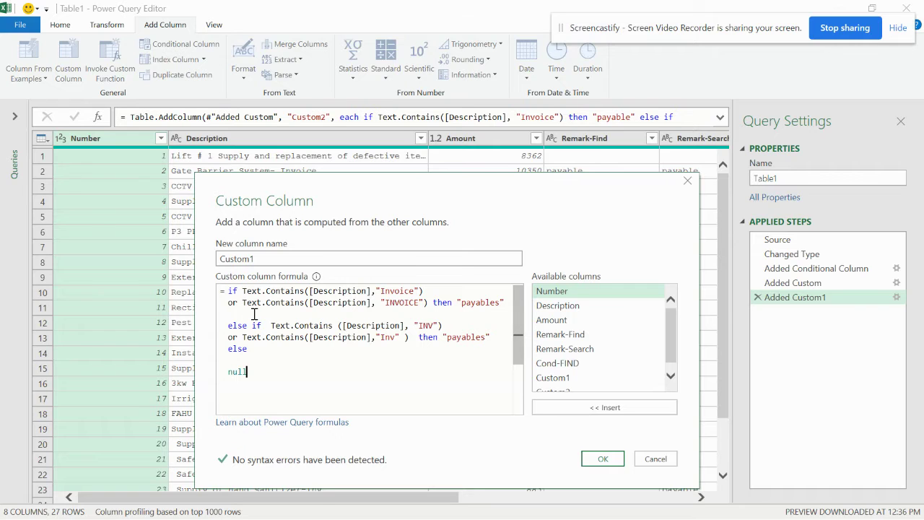
{"action": "left_click", "coordinate": [601, 459]}
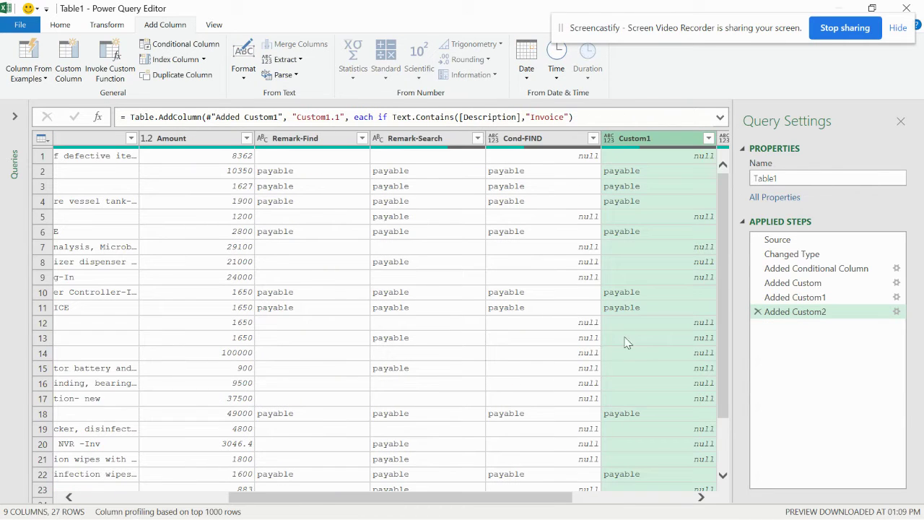
Inspect the Added Custom1 conditional rules, then reselect the Added Custom2 step.
{"action": "left_click", "coordinate": [899, 302]}
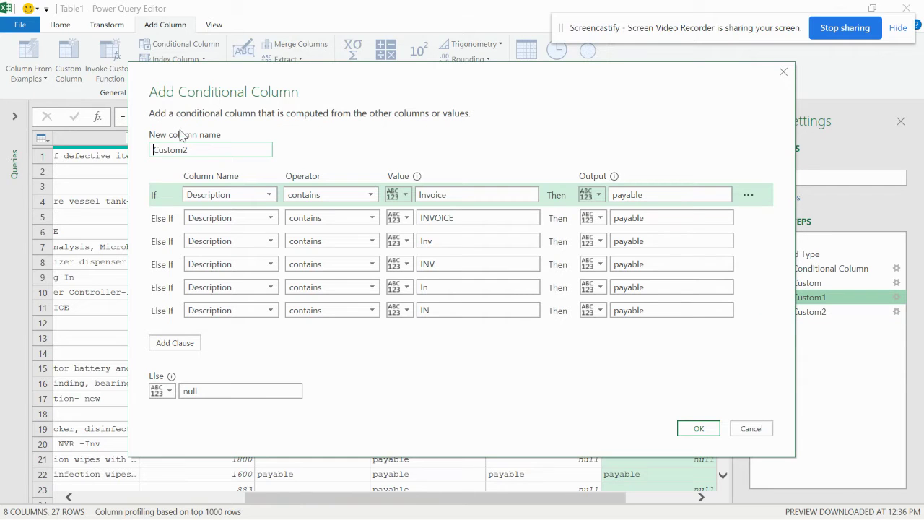
{"action": "left_click", "coordinate": [698, 428]}
{"action": "left_click", "coordinate": [896, 311]}
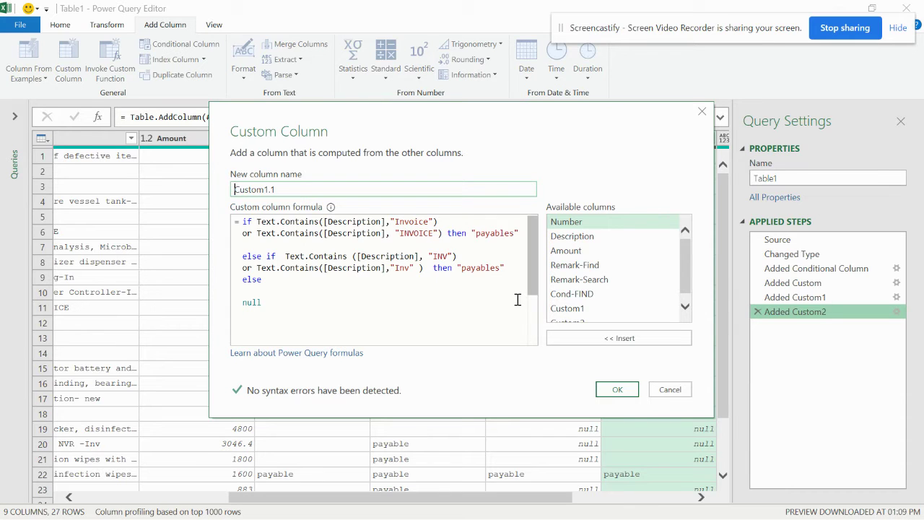
Reopen Custom1.1's formula and duplicate its else-if Text.Contains block before null.
{"action": "left_click", "coordinate": [618, 390]}
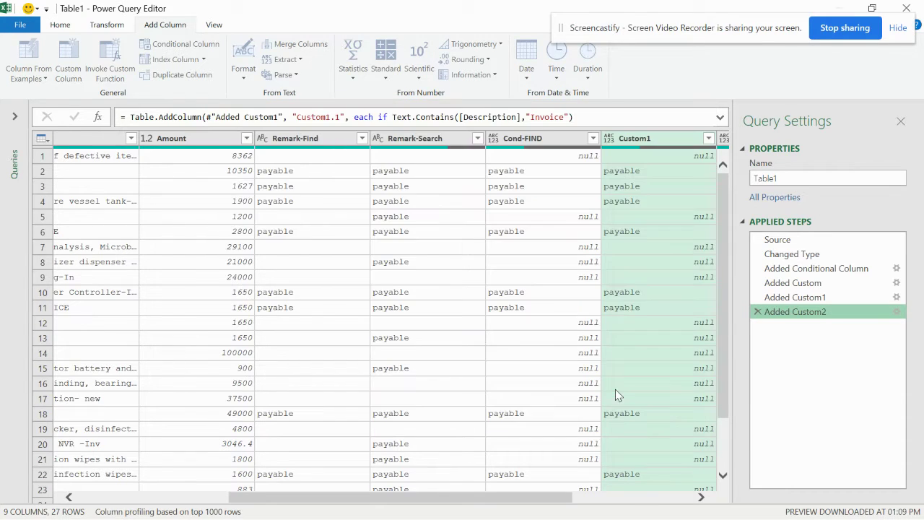
{"action": "left_click", "coordinate": [898, 312]}
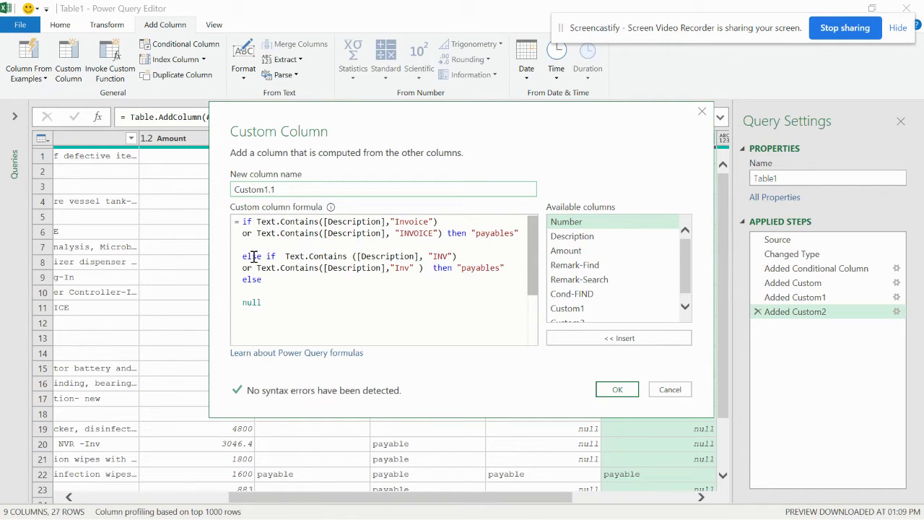
{"action": "left_click_drag", "start_coordinate": [242, 256], "coordinate": [274, 276]}
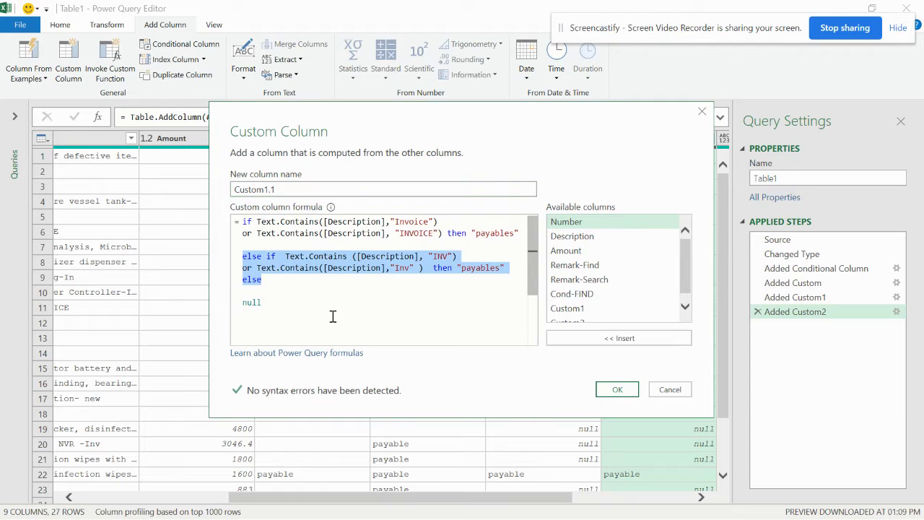
{"action": "left_click", "coordinate": [279, 291]}
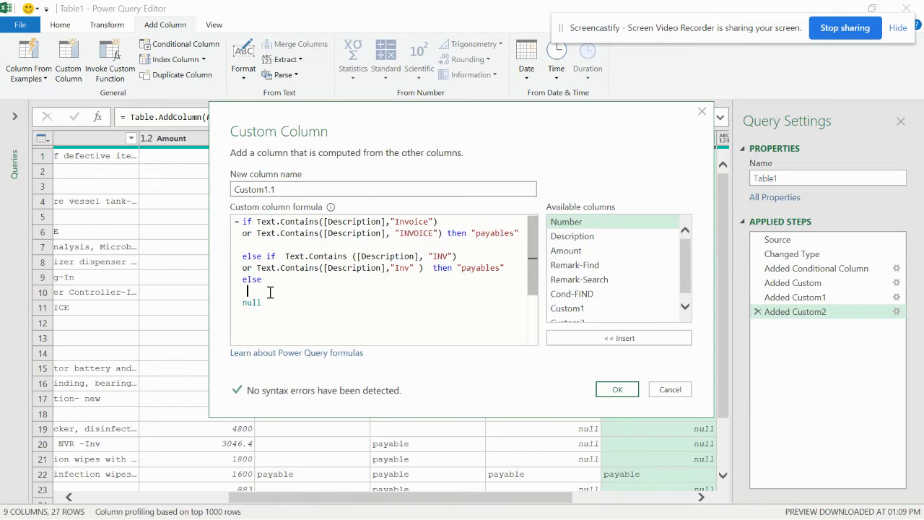
{"action": "key", "text": "ctrl+v"}
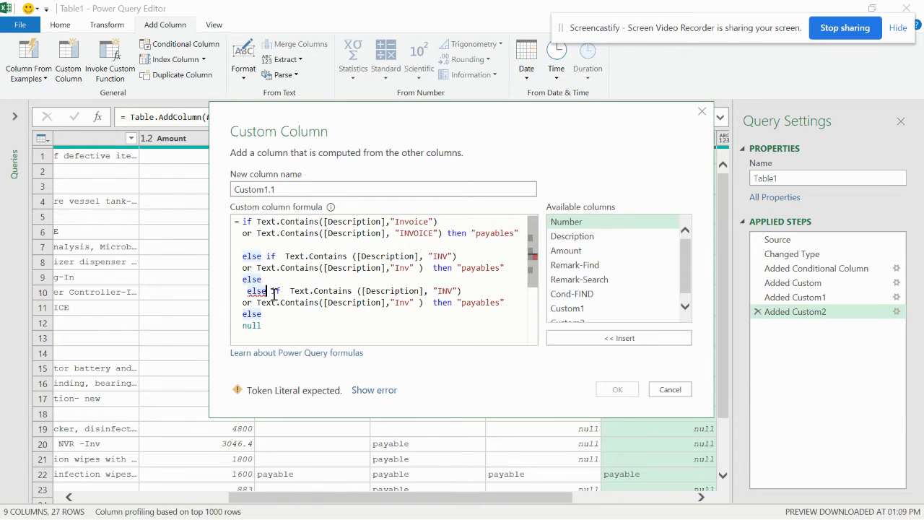
Change the duplicated condition's keywords to IN and In, and apply the formula.
{"action": "left_click", "coordinate": [273, 292]}
{"action": "key", "text": "BackSpace"}
{"action": "key", "text": "BackSpace"}
{"action": "key", "text": "BackSpace"}
{"action": "key", "text": "BackSpace"}
{"action": "key", "text": "BackSpace"}
{"action": "key", "text": "BackSpace"}
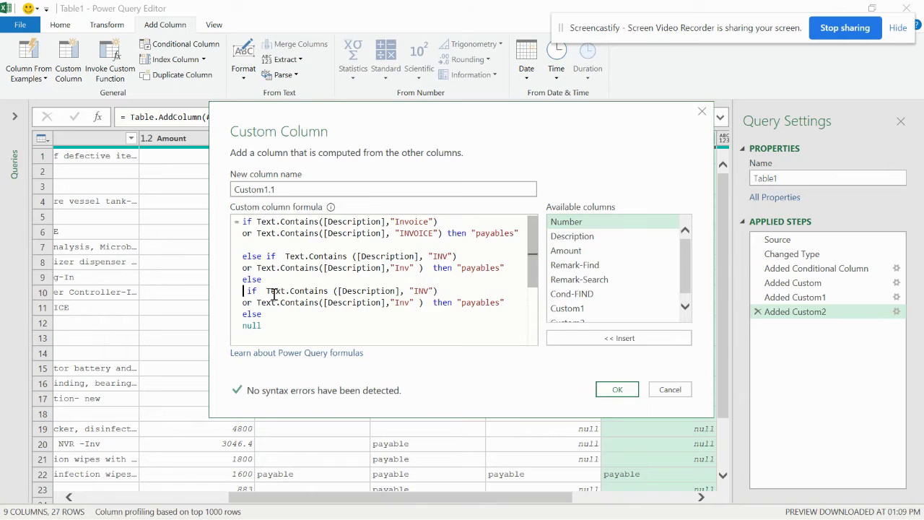
{"action": "key", "text": "Return"}
{"action": "left_click", "coordinate": [430, 291]}
{"action": "key", "text": "BackSpace"}
{"action": "left_click", "coordinate": [411, 304]}
{"action": "key", "text": "BackSpace"}
{"action": "key", "text": "BackSpace"}
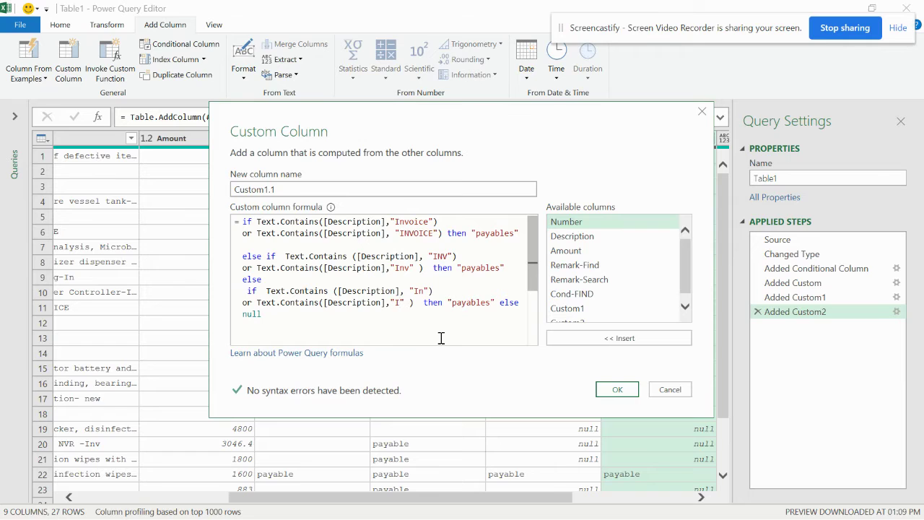
{"action": "type", "text": "N"}
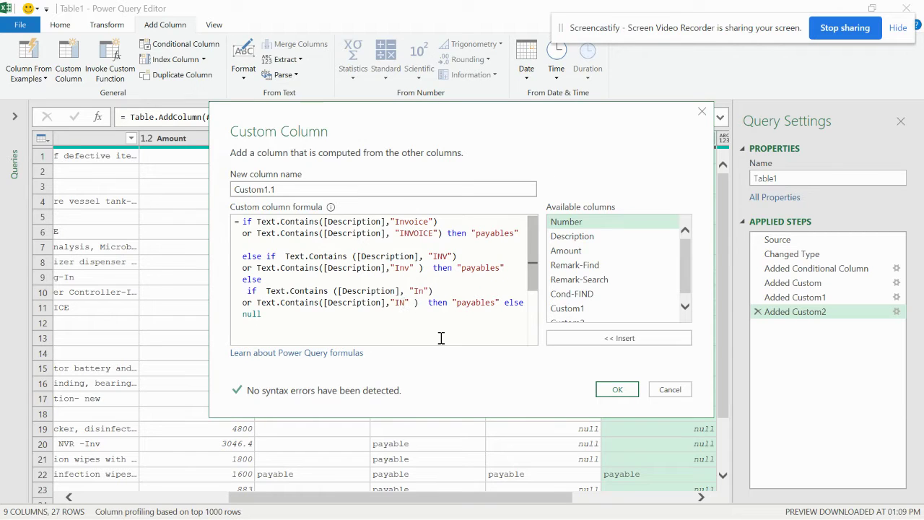
{"action": "left_click", "coordinate": [612, 389]}
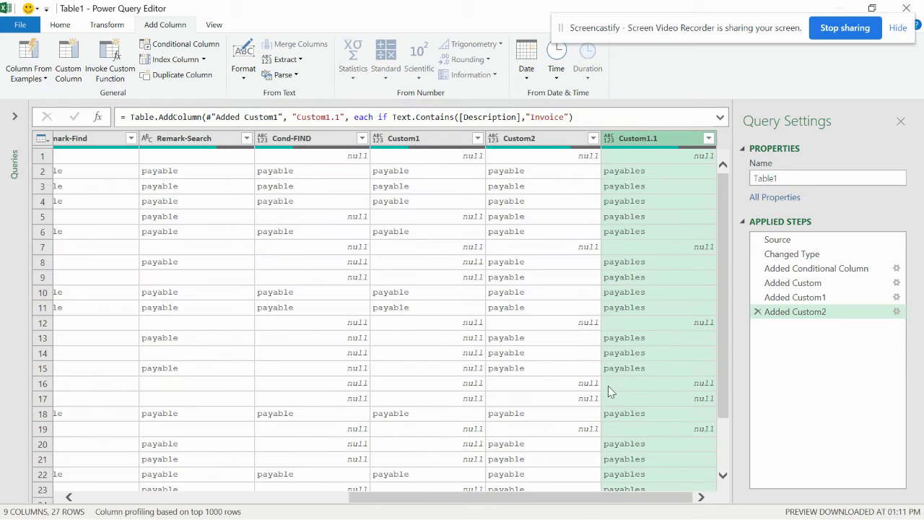
Review the Custom1.1 formula unchanged, then start a new custom column named Custom3.
{"action": "left_click", "coordinate": [896, 312]}
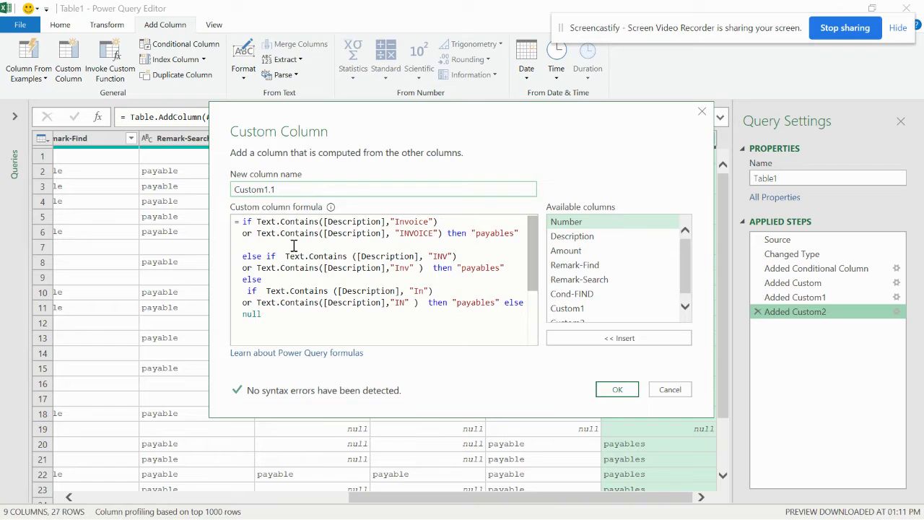
{"action": "left_click", "coordinate": [618, 389]}
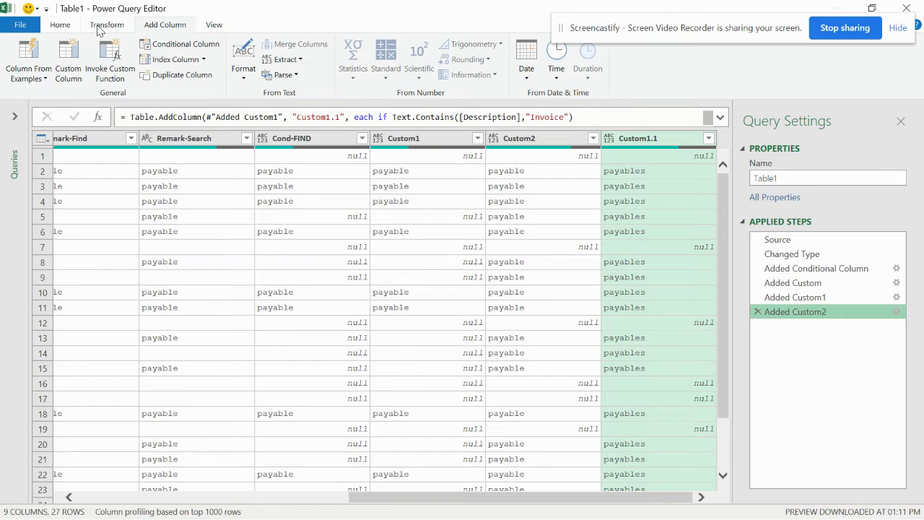
{"action": "left_click", "coordinate": [65, 59]}
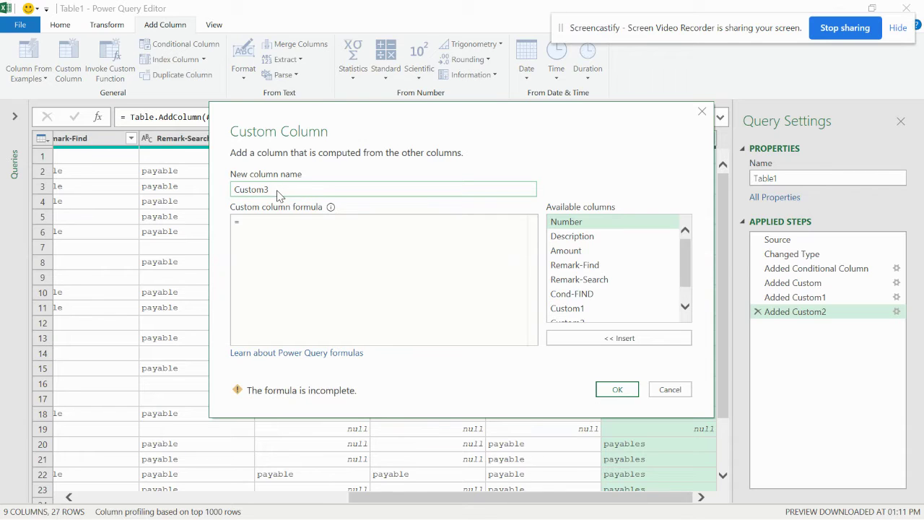
Write the opening condition if Text.Contains([Description],"Invoice") or in the formula box.
{"action": "left_click", "coordinate": [281, 238]}
{"action": "type", "text": "i"}
{"action": "key", "text": "BackSpace"}
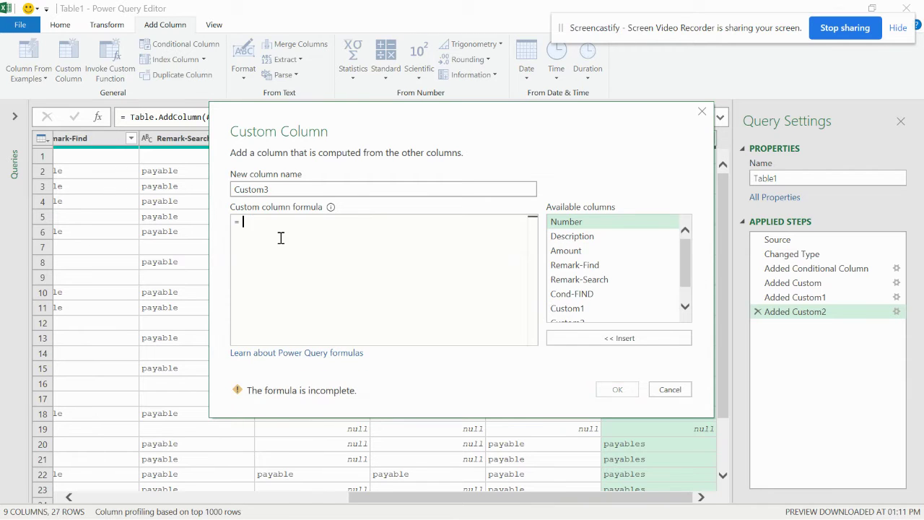
{"action": "type", "text": "if"}
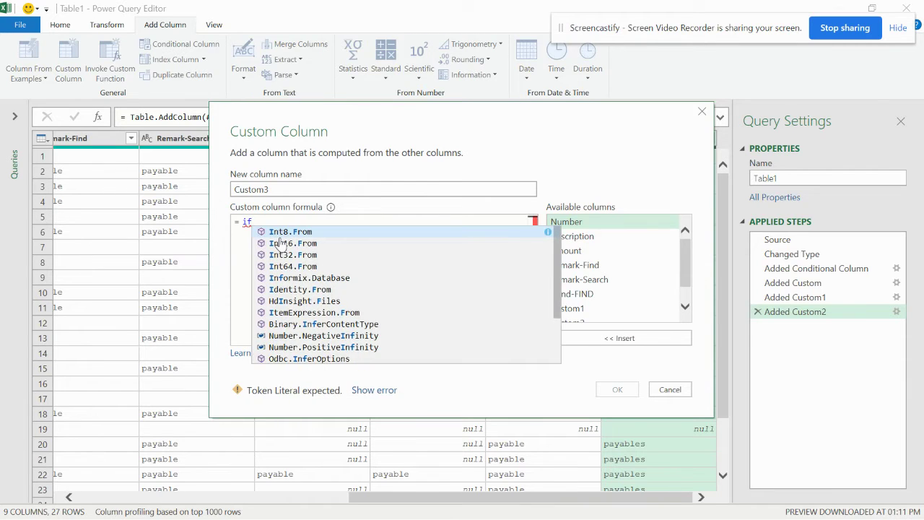
{"action": "type", "text": " Tx"}
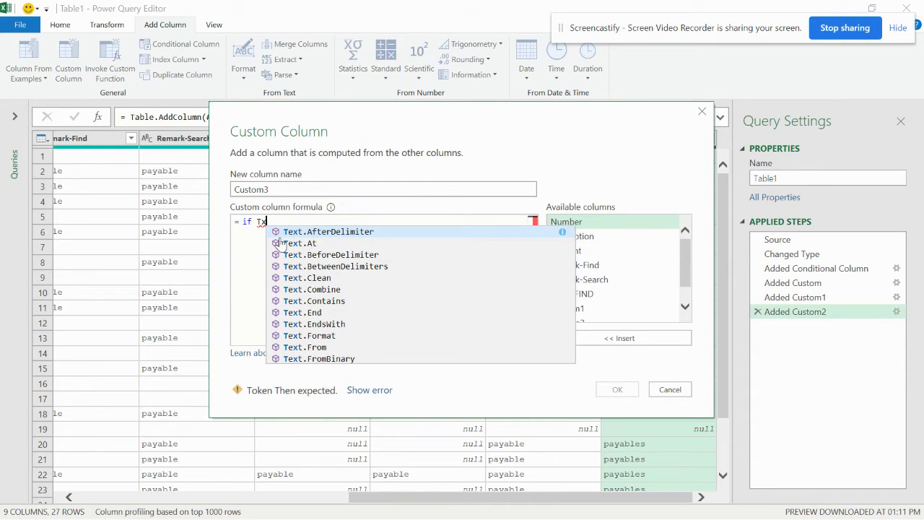
{"action": "type", "text": "e"}
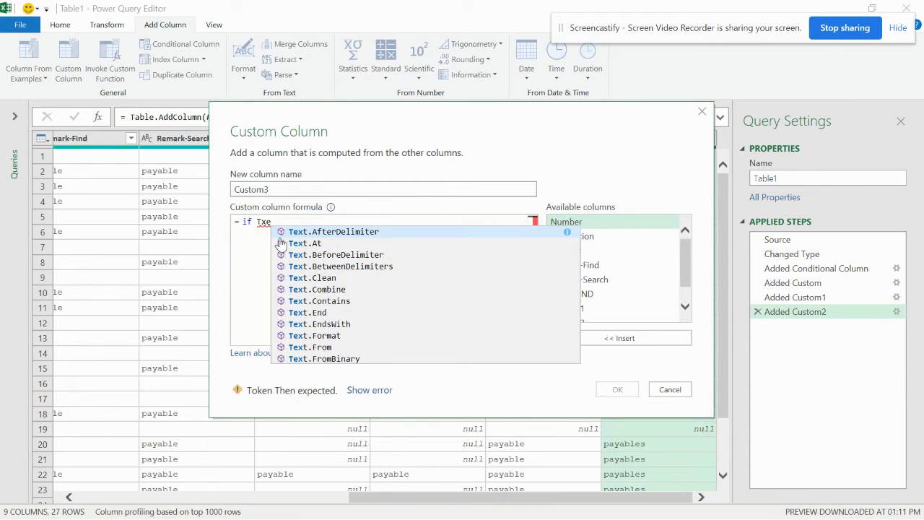
{"action": "key", "text": "BackSpace"}
{"action": "key", "text": "BackSpace"}
{"action": "type", "text": "ext"}
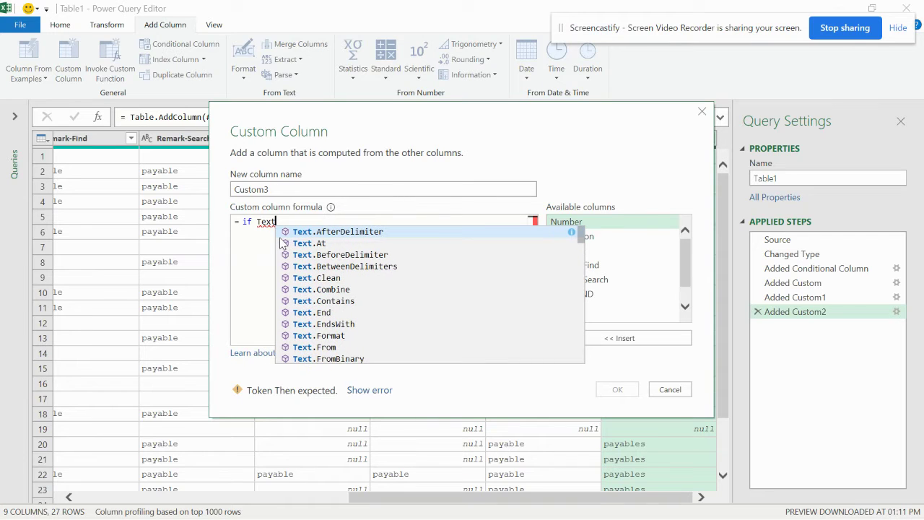
{"action": "type", "text": ".c"}
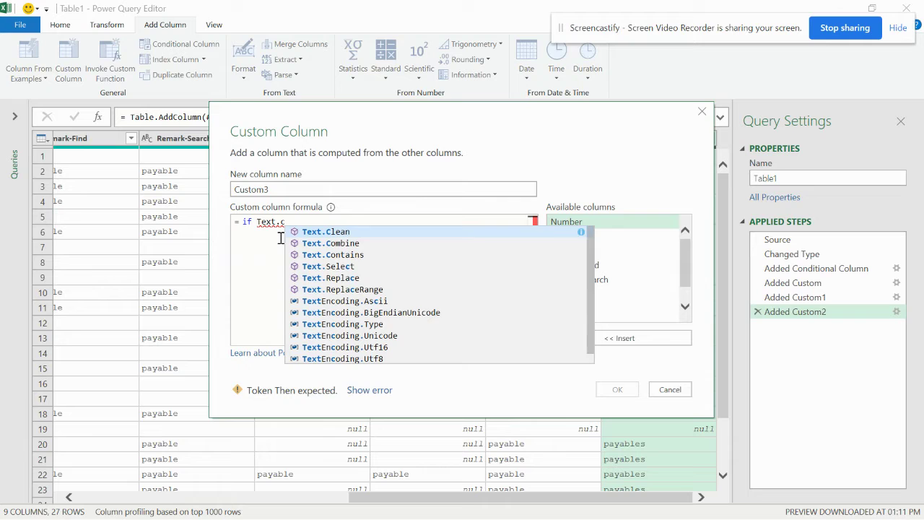
{"action": "key", "text": "BackSpace"}
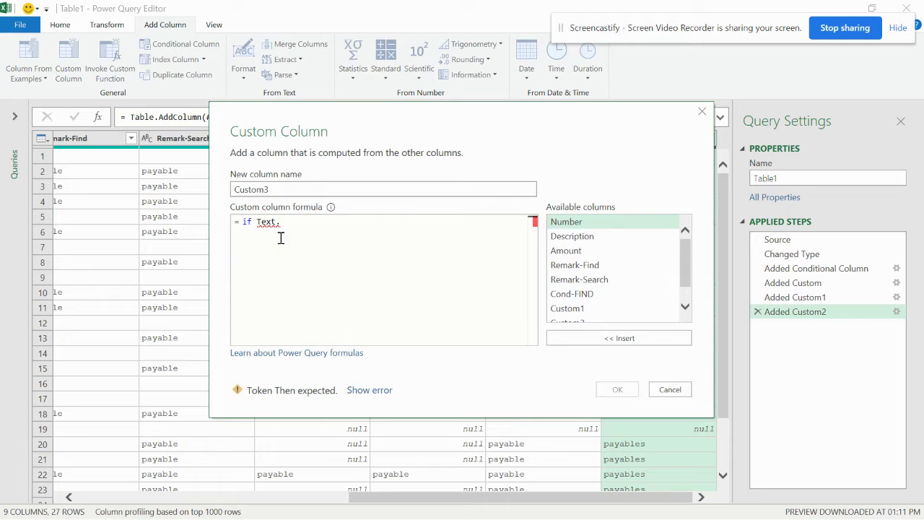
{"action": "type", "text": "C"}
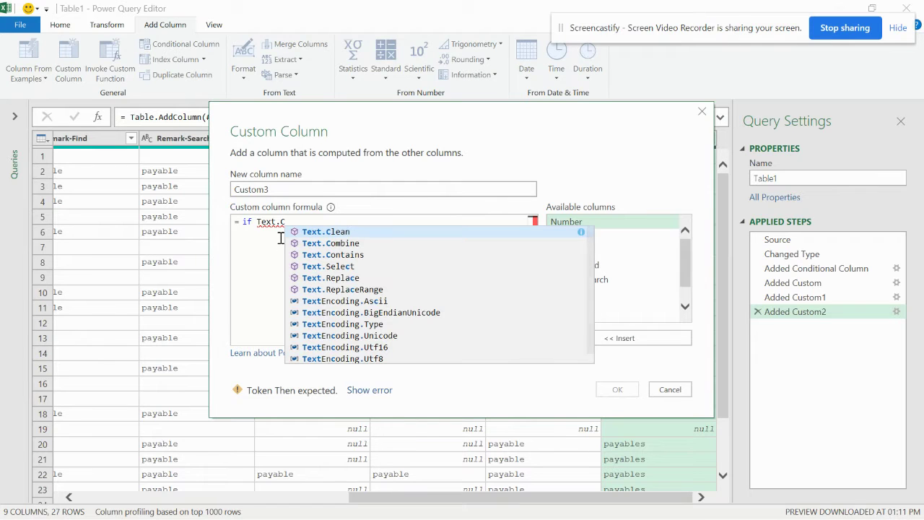
{"action": "left_click", "coordinate": [315, 256]}
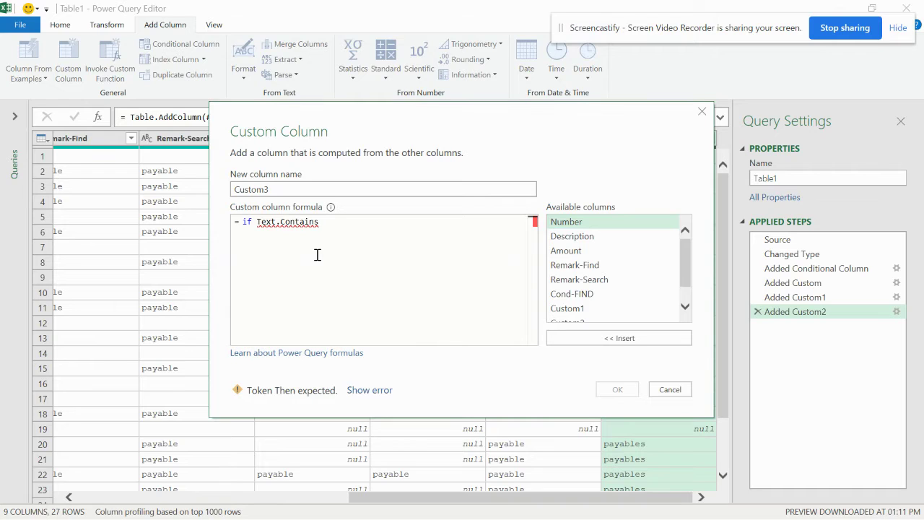
{"action": "type", "text": "("}
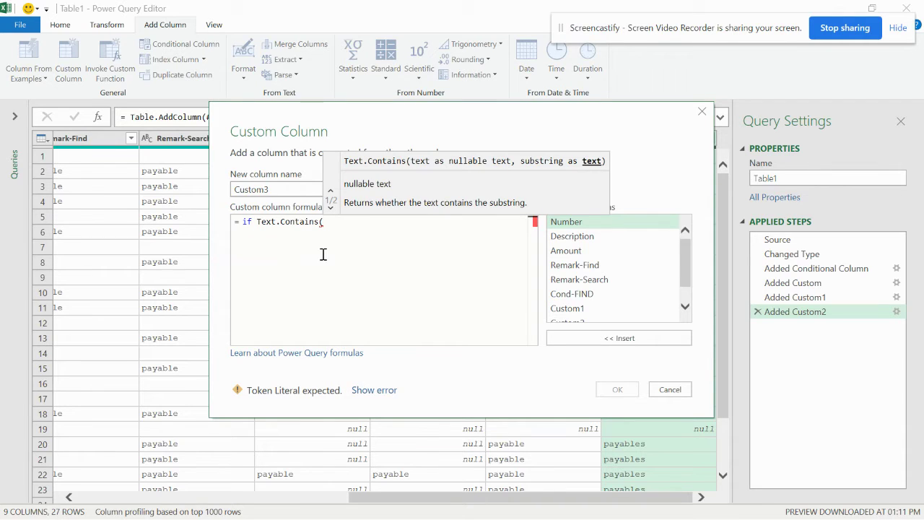
{"action": "type", "text": "["}
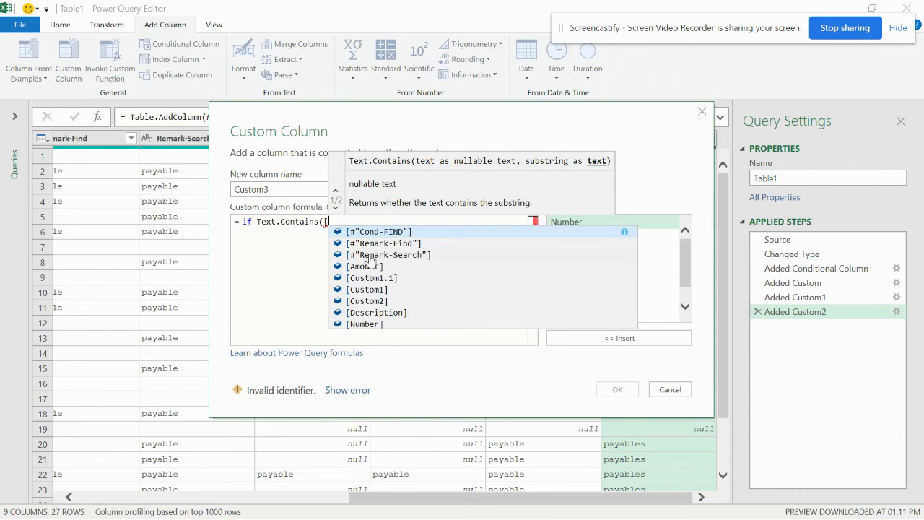
{"action": "left_click", "coordinate": [376, 312]}
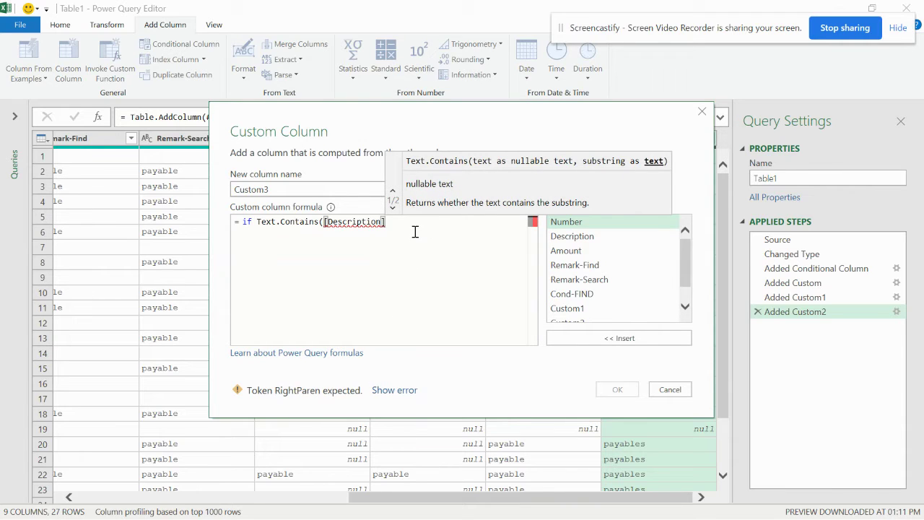
{"action": "type", "text": ","}
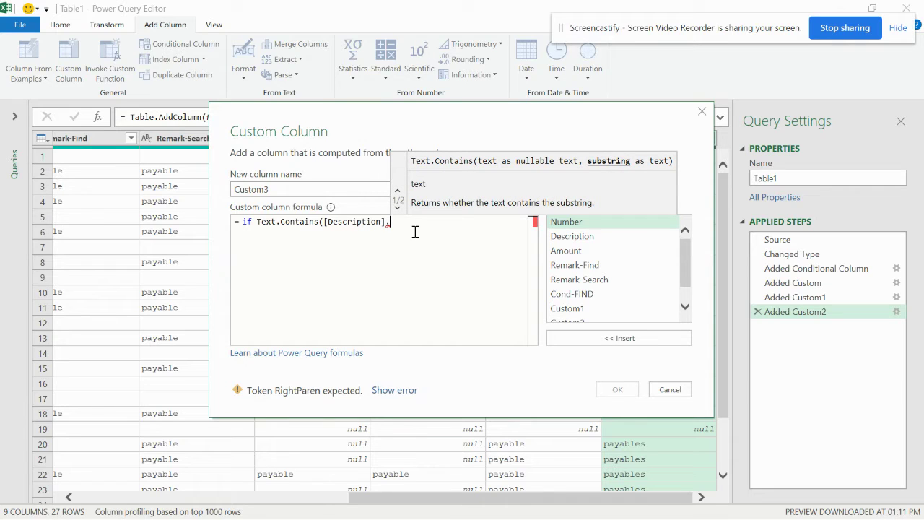
{"action": "type", "text": "\""}
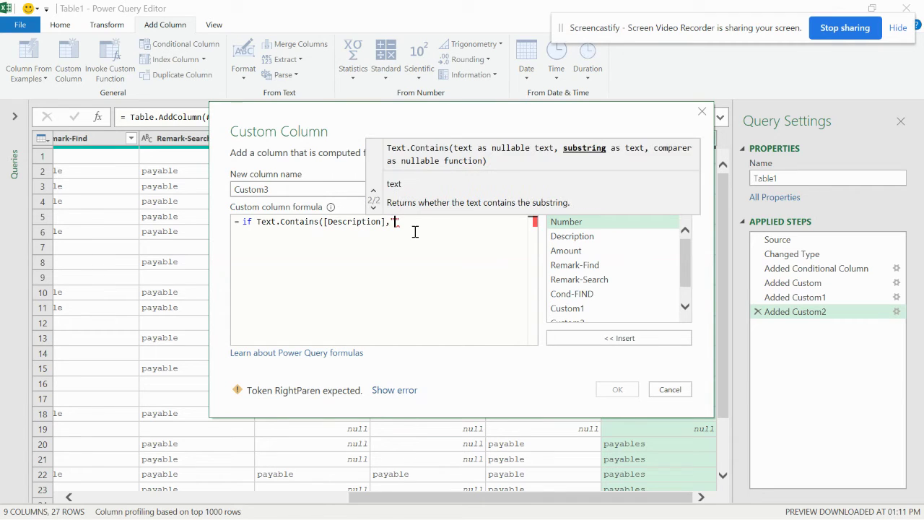
{"action": "type", "text": "Invoice\""}
{"action": "key", "text": "Escape"}
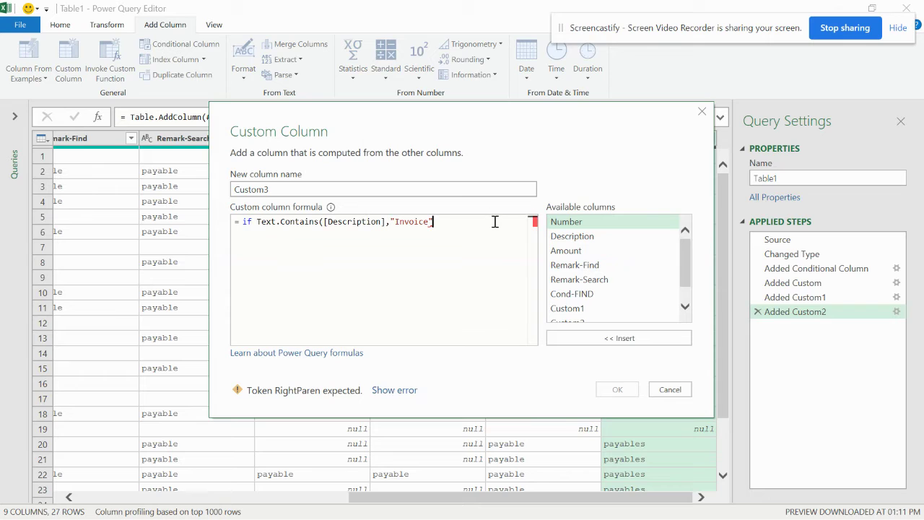
{"action": "type", "text": ")   "}
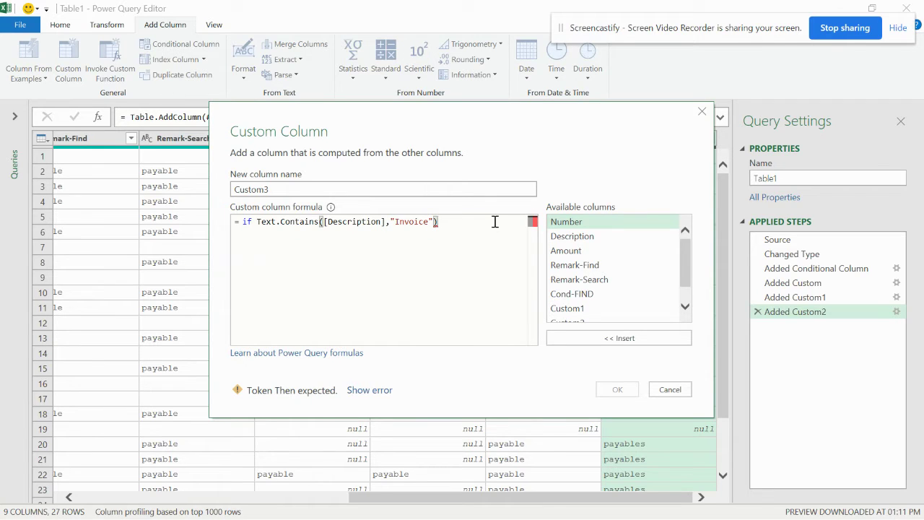
{"action": "type", "text": "or"}
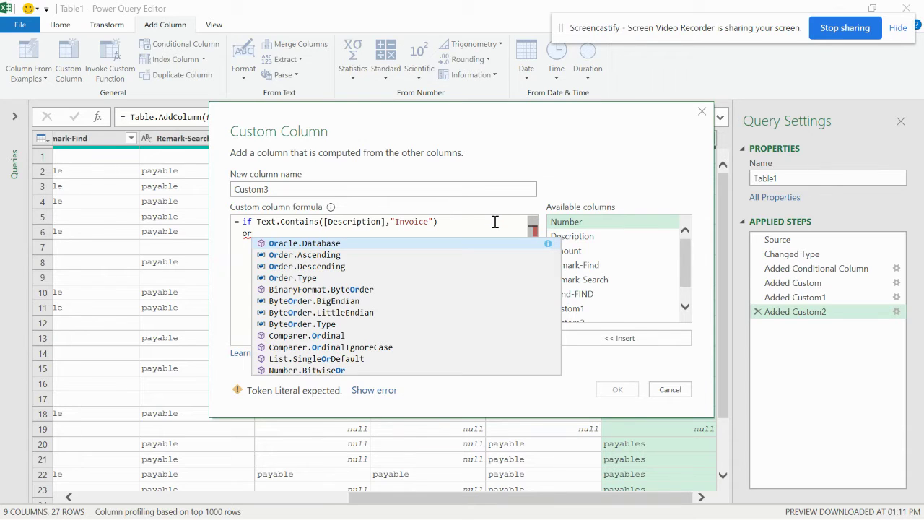
Paste a copy of the Invoice condition after the 'or' as a second clause.
{"action": "key", "text": "BackSpace"}
{"action": "key", "text": "BackSpace"}
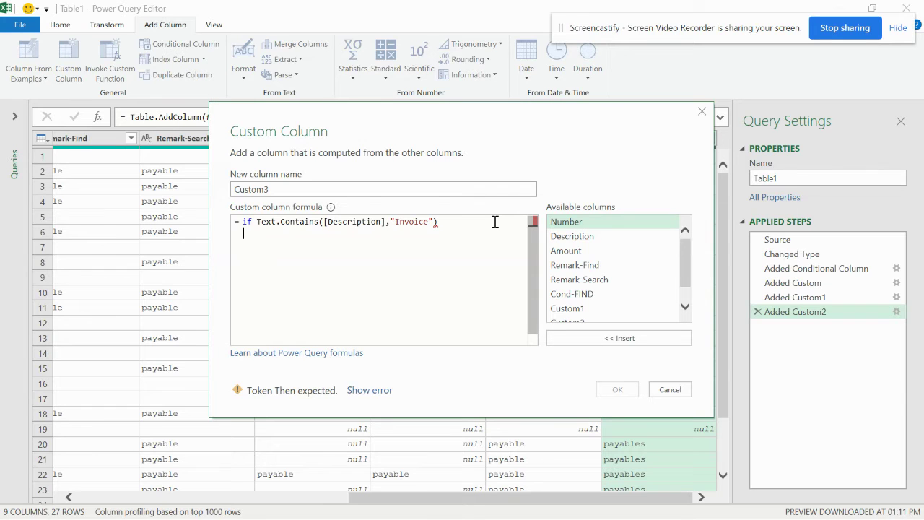
{"action": "type", "text": "or"}
{"action": "key", "text": "BackSpace"}
{"action": "key", "text": "BackSpace"}
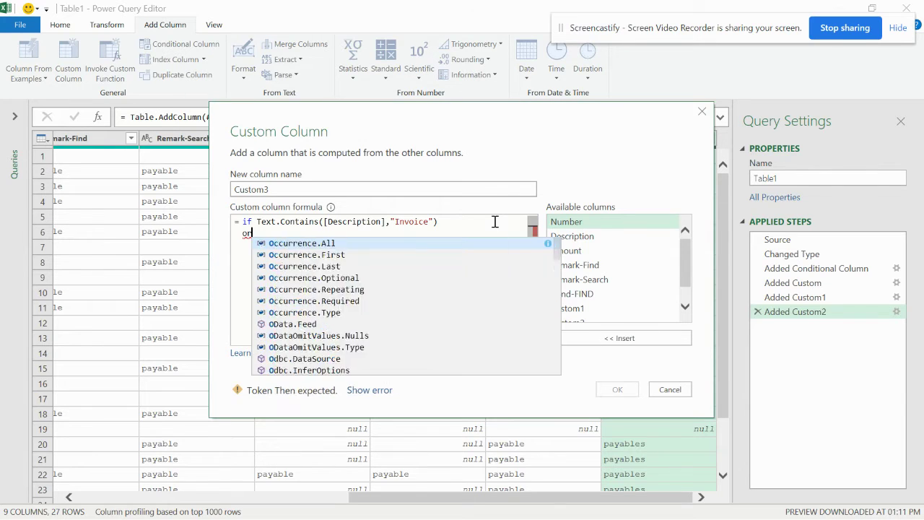
{"action": "type", "text": "or"}
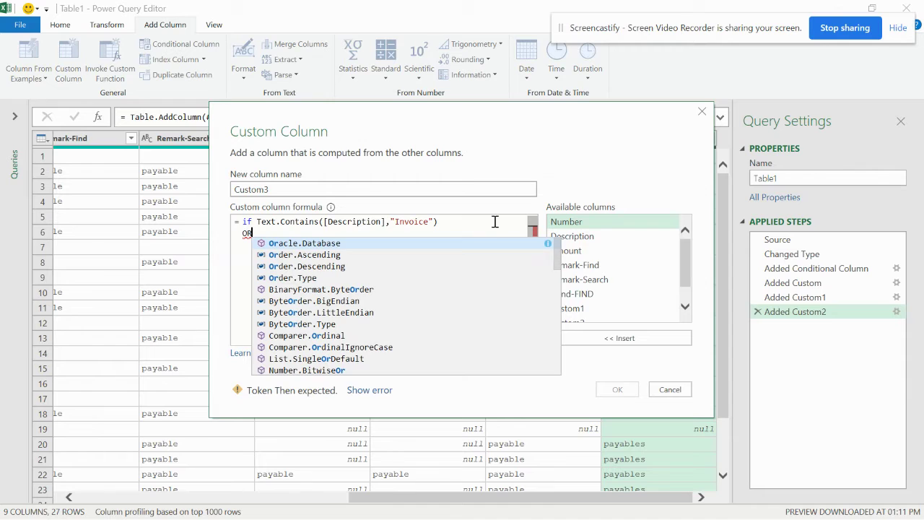
{"action": "key", "text": "BackSpace"}
{"action": "key", "text": "BackSpace"}
{"action": "type", "text": "or "}
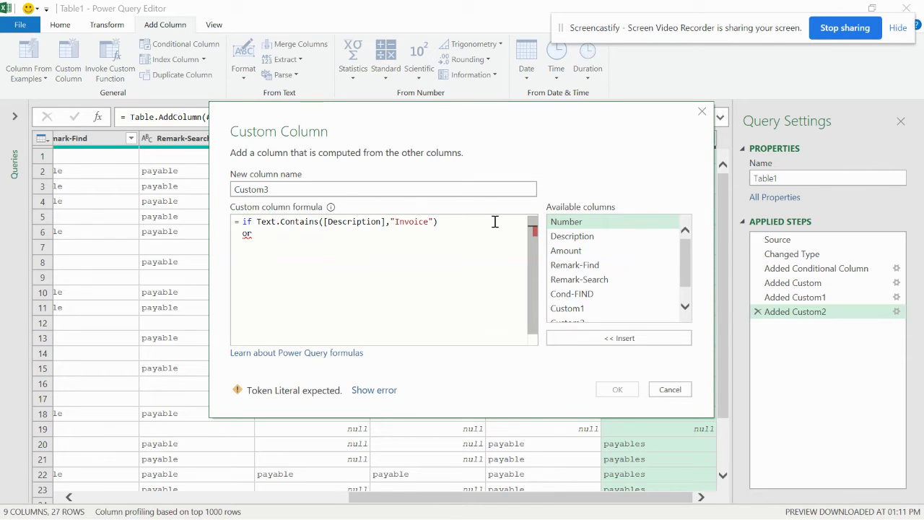
{"action": "type", "text": "Te"}
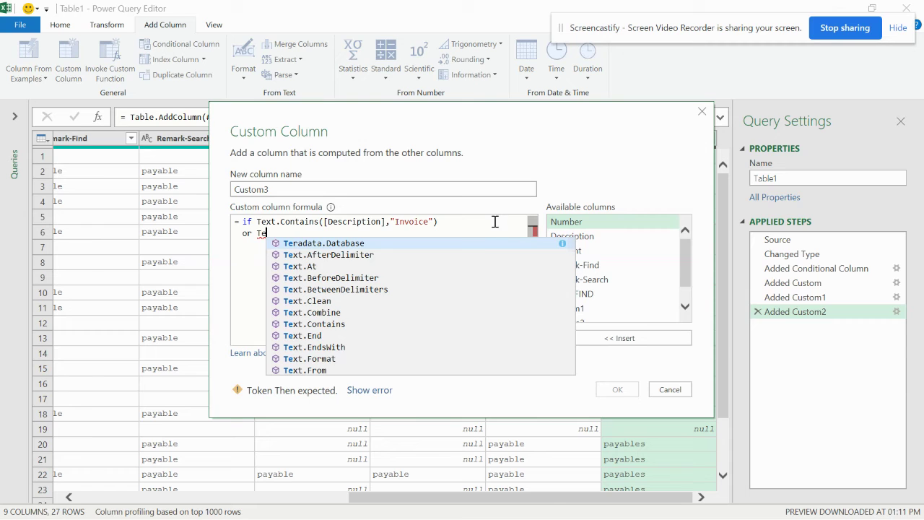
{"action": "key", "text": "BackSpace"}
{"action": "key", "text": "BackSpace"}
{"action": "key", "text": "BackSpace"}
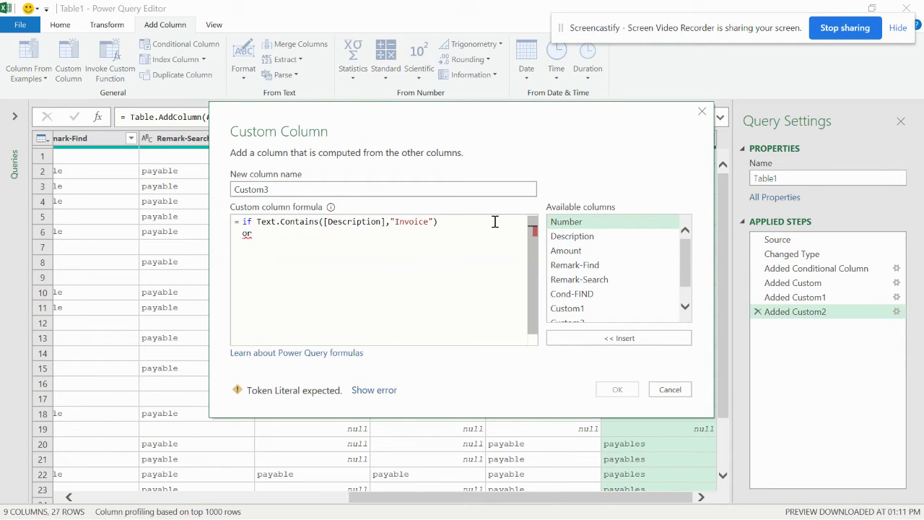
{"action": "left_click_drag", "start_coordinate": [455, 221], "coordinate": [256, 222]}
{"action": "key", "text": "ctrl+c"}
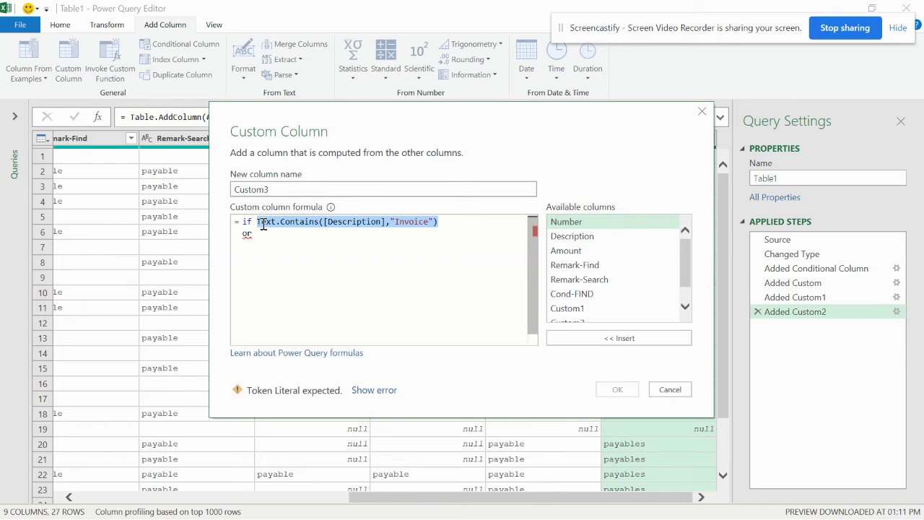
{"action": "left_click", "coordinate": [270, 237]}
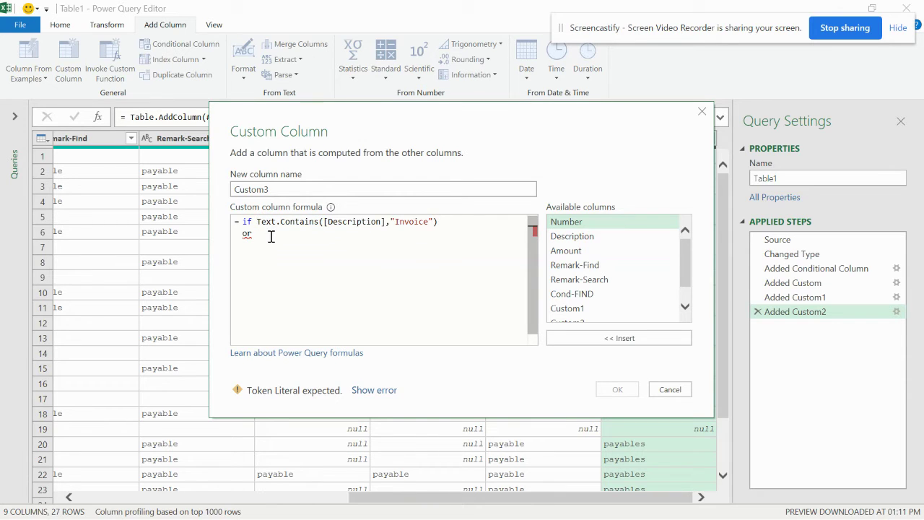
{"action": "key", "text": "ctrl+v"}
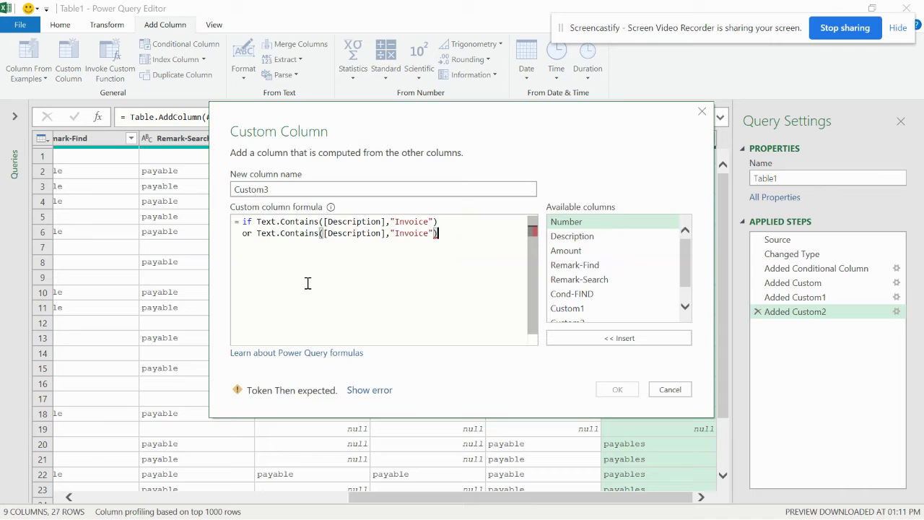
Delete the accidental extra duplicate, leaving just two Invoice clauses.
{"action": "left_click_drag", "start_coordinate": [438, 233], "coordinate": [245, 232]}
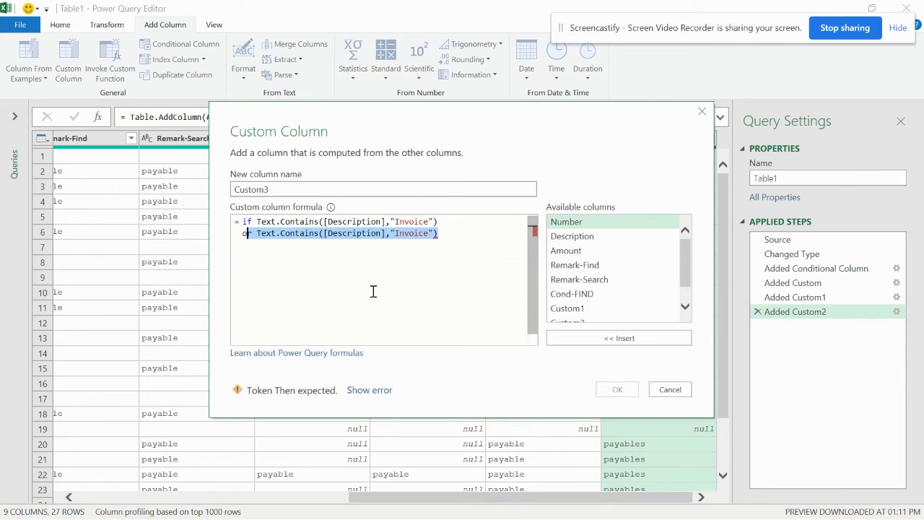
{"action": "left_click", "coordinate": [426, 280]}
{"action": "left_click_drag", "start_coordinate": [438, 233], "coordinate": [247, 234]}
{"action": "left_click", "coordinate": [451, 239]}
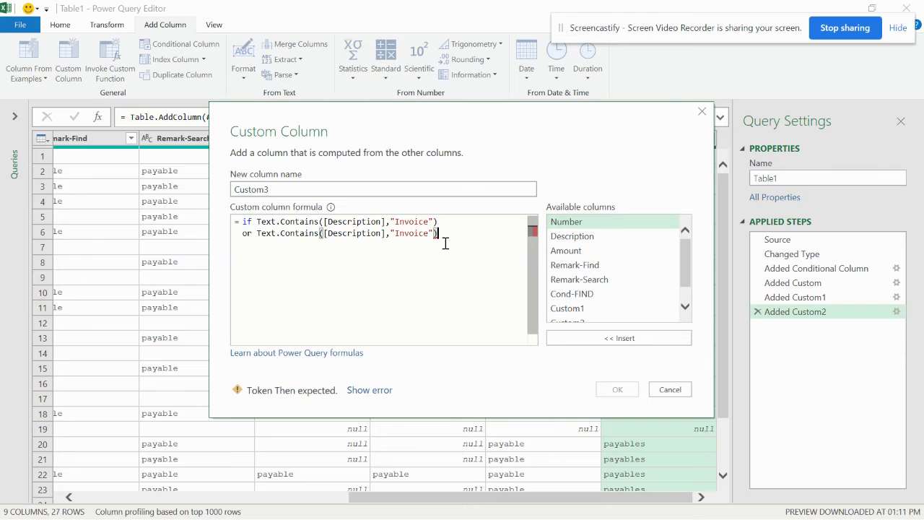
{"action": "type", "text": "or Text.Contains([Description],\"Invoice\")"}
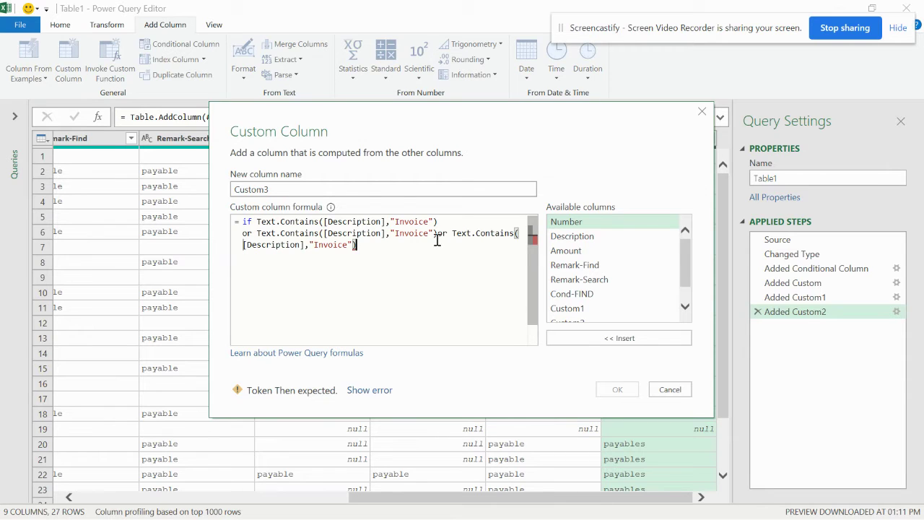
{"action": "left_click", "coordinate": [436, 233]}
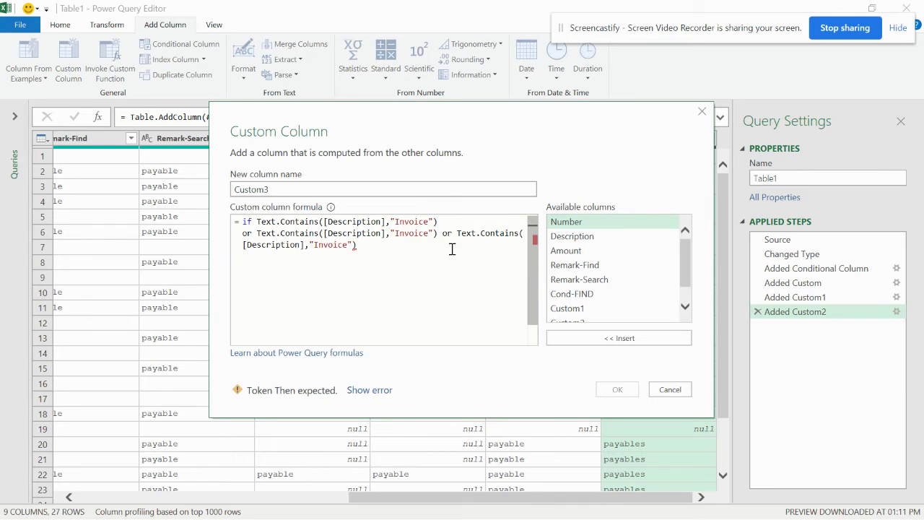
{"action": "left_click_drag", "start_coordinate": [442, 232], "coordinate": [458, 243]}
{"action": "key", "text": "ctrl+c"}
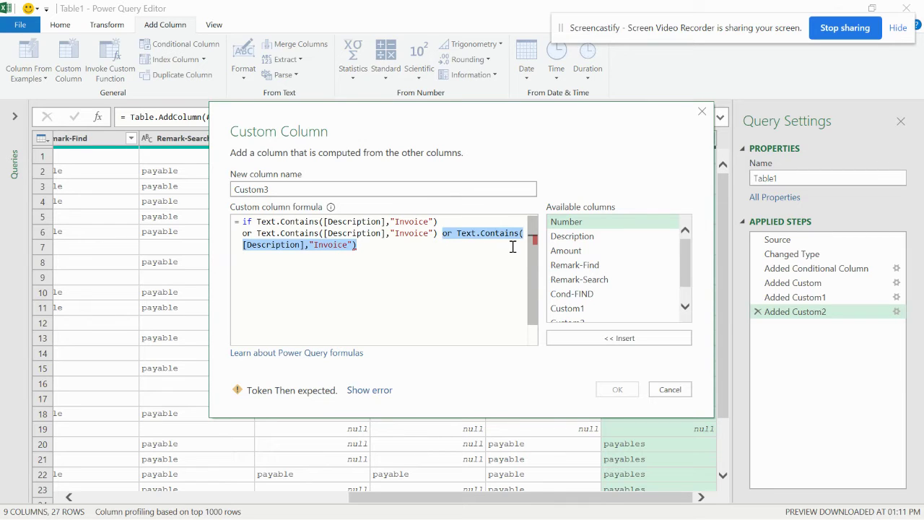
{"action": "key", "text": "BackSpace"}
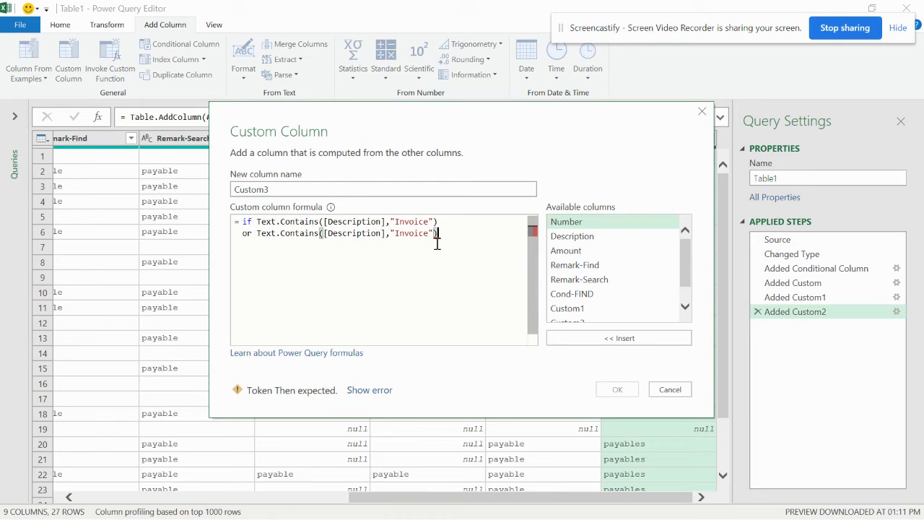
Change the second clause's keyword from Invoice to INVOICE.
{"action": "key", "text": "Left"}
{"action": "key", "text": "Left"}
{"action": "key", "text": "ctrl+shift+Left"}
{"action": "type", "text": "Invo"}
{"action": "key", "text": "BackSpace"}
{"action": "key", "text": "BackSpace"}
{"action": "key", "text": "BackSpace"}
{"action": "type", "text": "NVOICE"}
{"action": "key", "text": "End"}
Add two more Text.Contains clauses with the keywords Inv and INV.
{"action": "key", "text": "ctrl+v"}
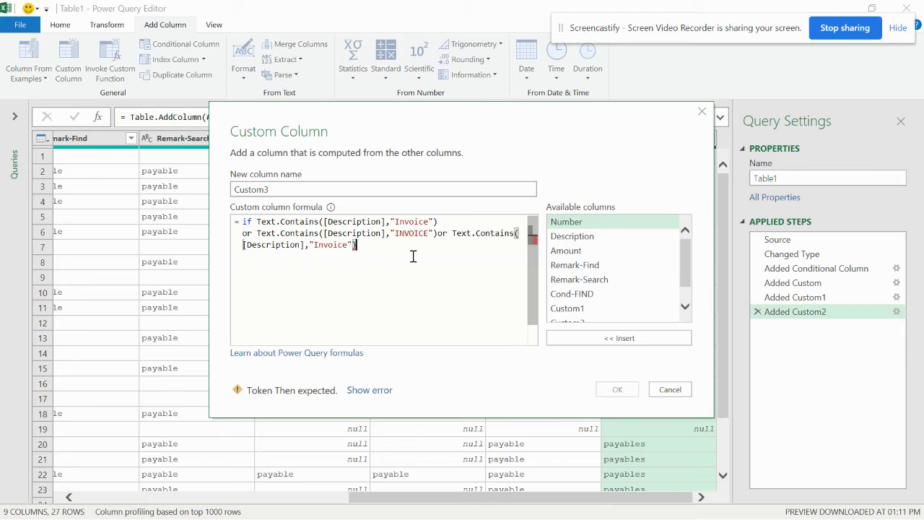
{"action": "key", "text": "ctrl+v"}
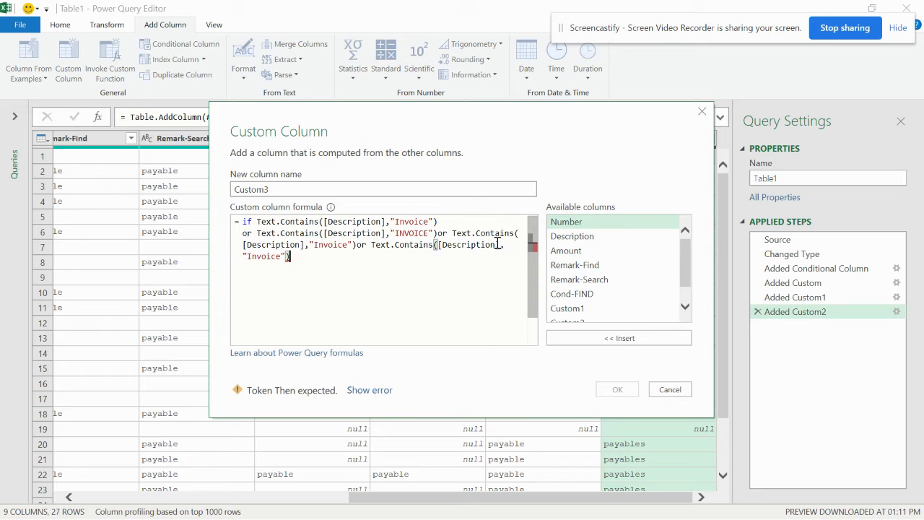
{"action": "left_click", "coordinate": [347, 245]}
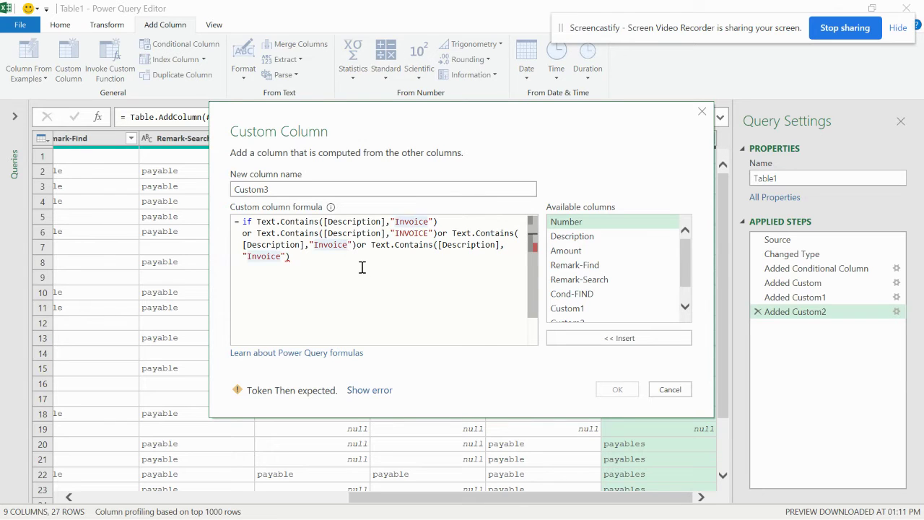
{"action": "key", "text": "BackSpace"}
{"action": "key", "text": "BackSpace"}
{"action": "key", "text": "BackSpace"}
{"action": "key", "text": "BackSpace"}
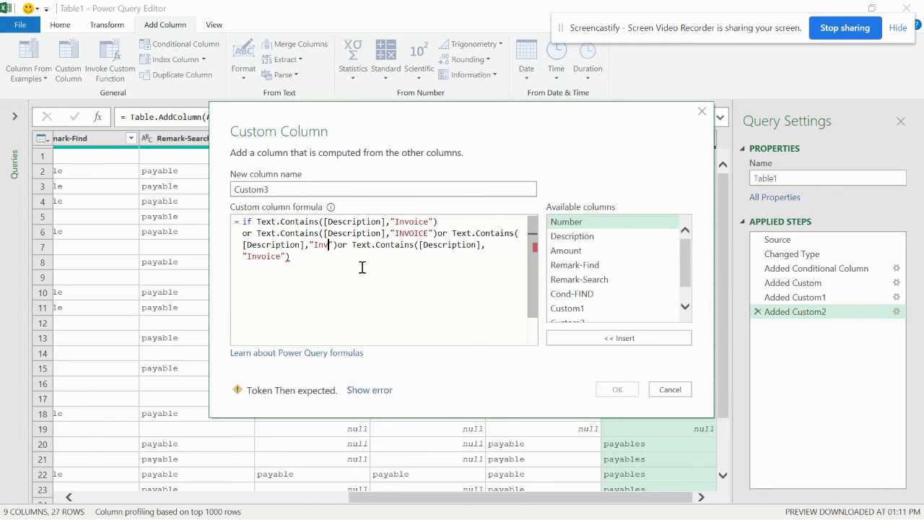
{"action": "left_click", "coordinate": [281, 259]}
{"action": "key", "text": "BackSpace"}
{"action": "key", "text": "BackSpace"}
{"action": "key", "text": "BackSpace"}
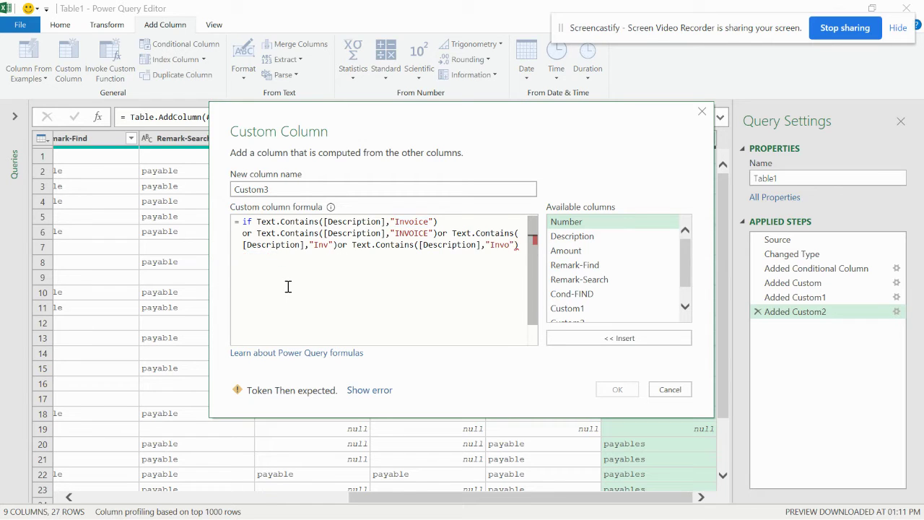
{"action": "key", "text": "BackSpace"}
{"action": "key", "text": "BackSpace"}
{"action": "key", "text": "BackSpace"}
{"action": "type", "text": "NV"}
Add the final clauses with keywords In and IN, closing the condition chain.
{"action": "key", "text": "ctrl+v"}
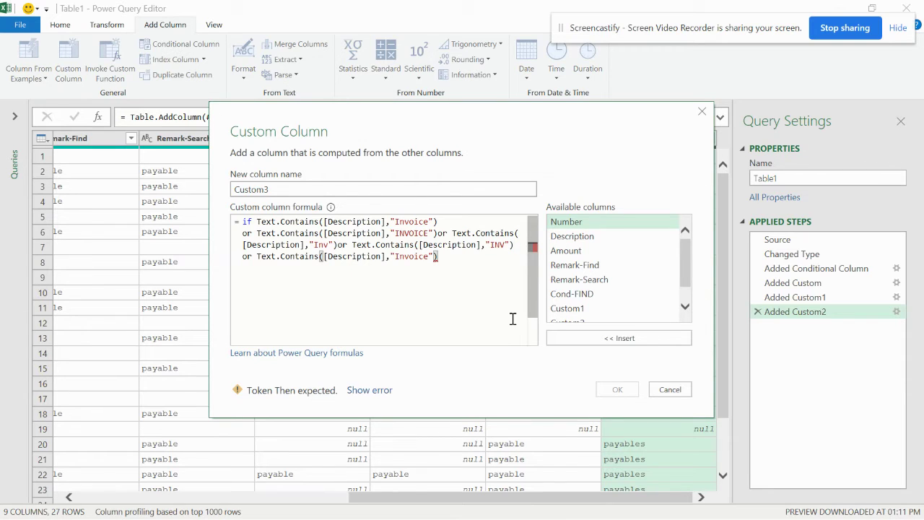
{"action": "left_click", "coordinate": [428, 257]}
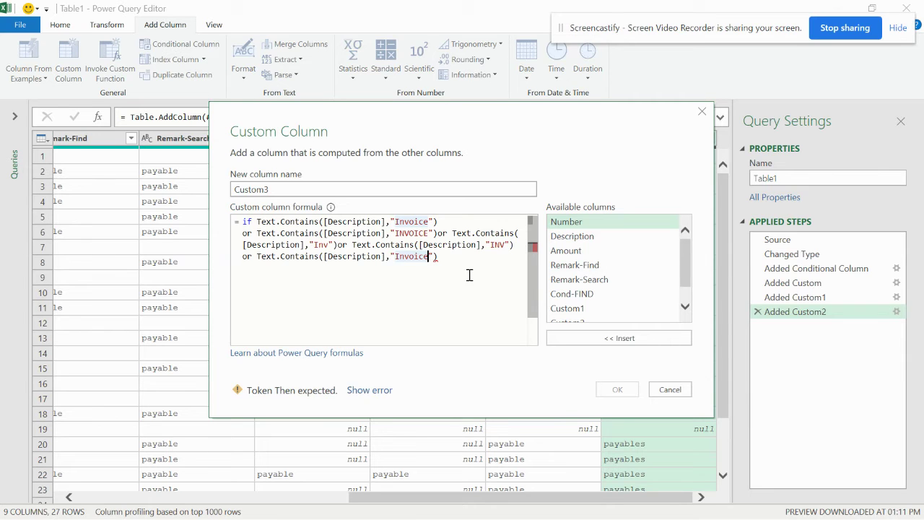
{"action": "key", "text": "BackSpace"}
{"action": "key", "text": "BackSpace"}
{"action": "key", "text": "BackSpace"}
{"action": "key", "text": "BackSpace"}
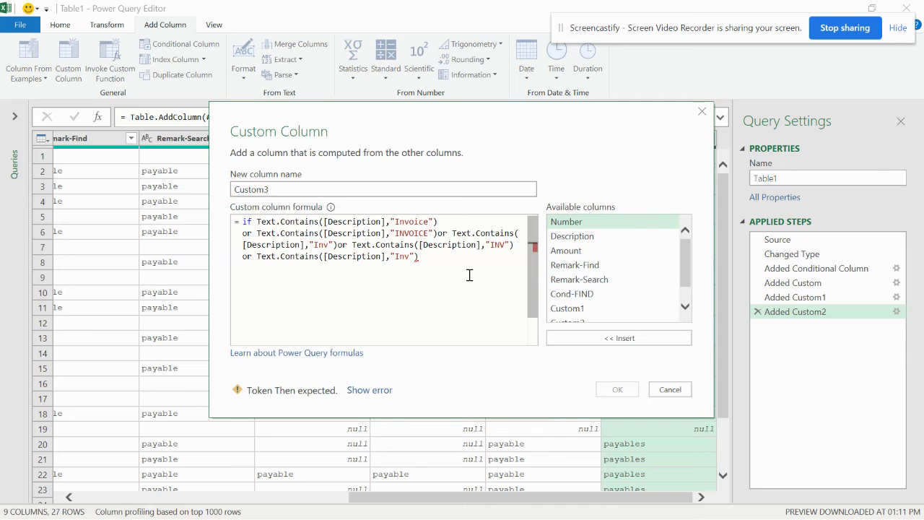
{"action": "key", "text": "BackSpace"}
{"action": "key", "text": "ctrl+v"}
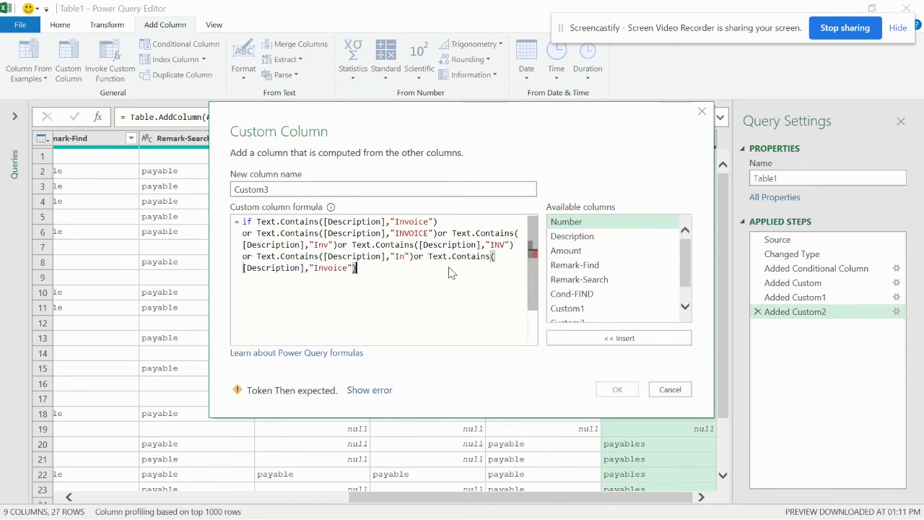
{"action": "left_click", "coordinate": [351, 268]}
{"action": "key", "text": "BackSpace"}
{"action": "key", "text": "BackSpace"}
{"action": "key", "text": "BackSpace"}
{"action": "key", "text": "BackSpace"}
{"action": "key", "text": "BackSpace"}
{"action": "key", "text": "BackSpace"}
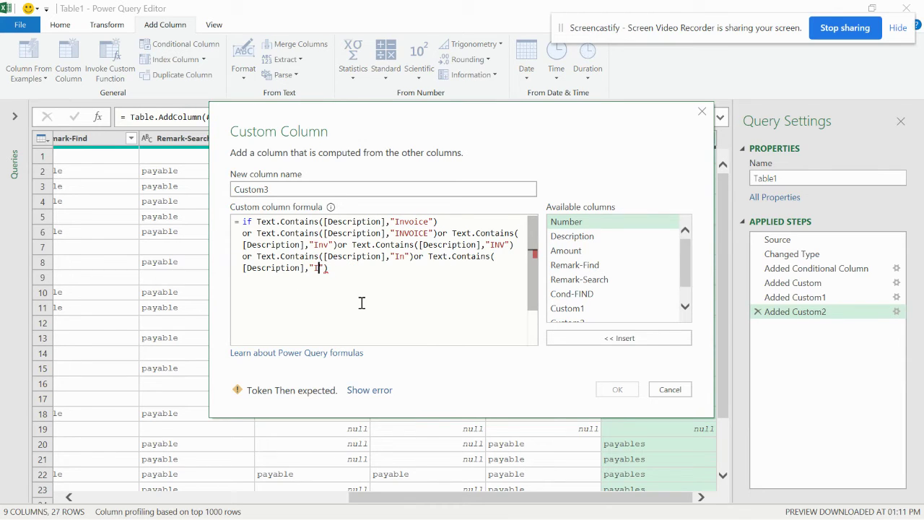
{"action": "type", "text": "N\") e"}
{"action": "key", "text": "Escape"}
Finish the formula with else null.
{"action": "key", "text": "ctrl+space"}
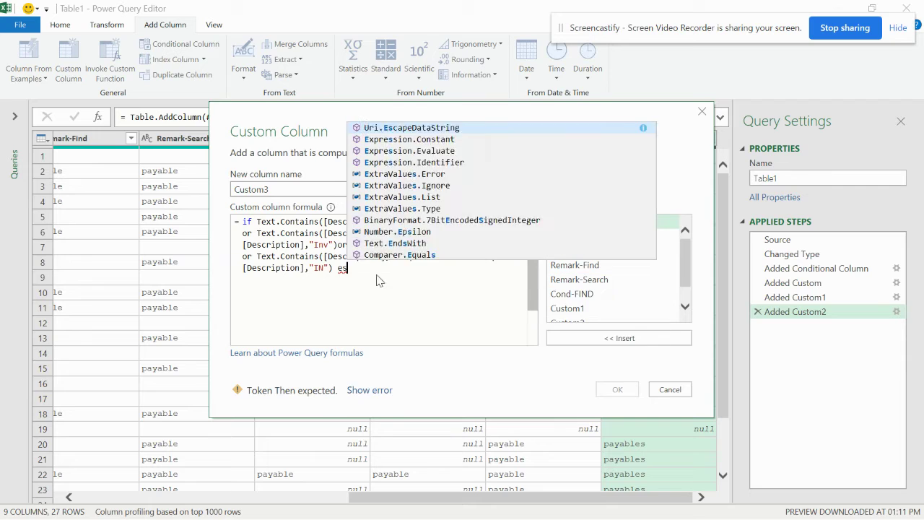
{"action": "type", "text": "lse null"}
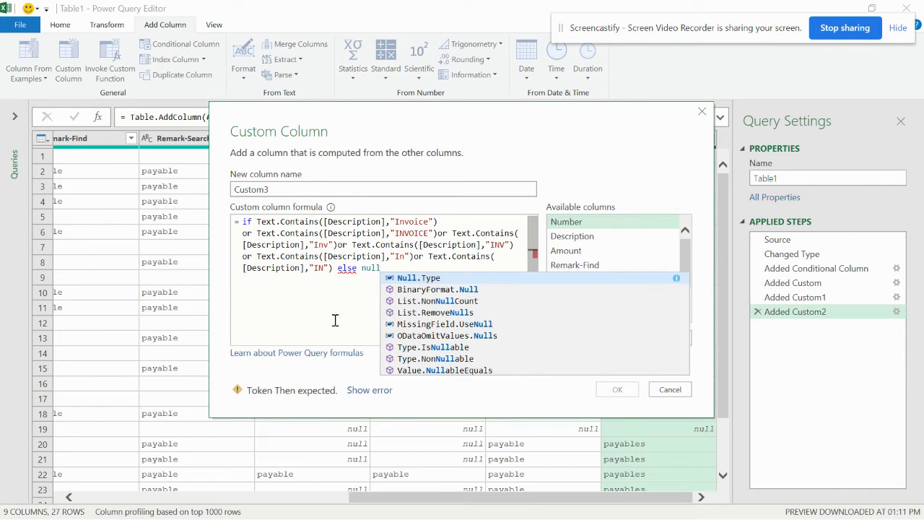
{"action": "right_click", "coordinate": [356, 267]}
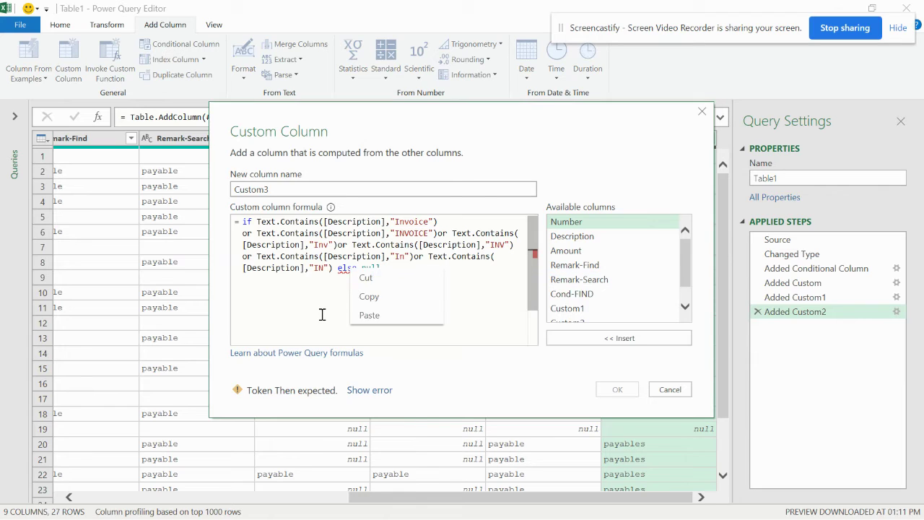
{"action": "key", "text": "ctrl+shift+Left"}
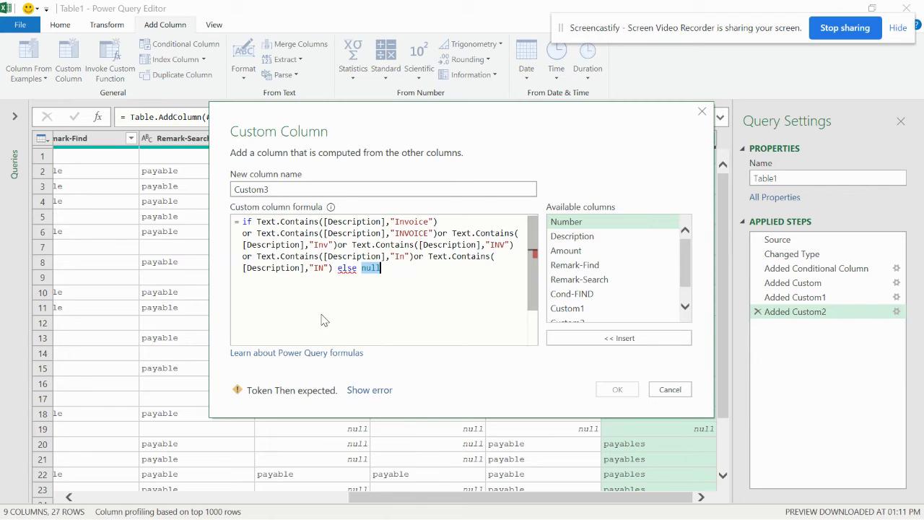
{"action": "left_click", "coordinate": [445, 233]}
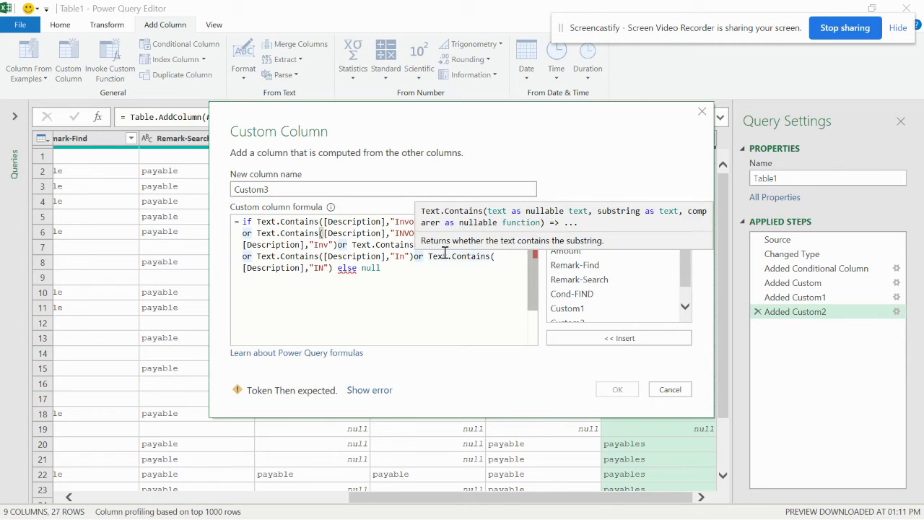
Put the Inv, INV, In and IN conditions and else null each on their own line.
{"action": "key", "text": "Return"}
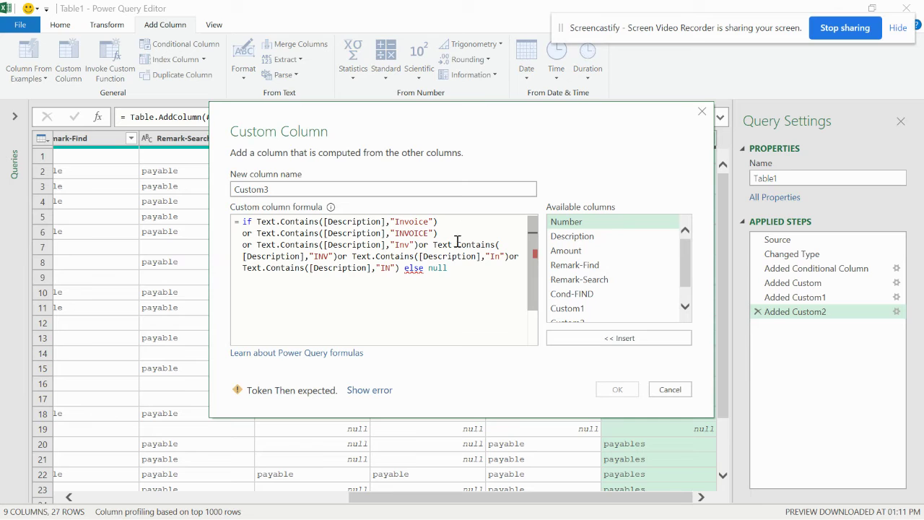
{"action": "left_click", "coordinate": [418, 245]}
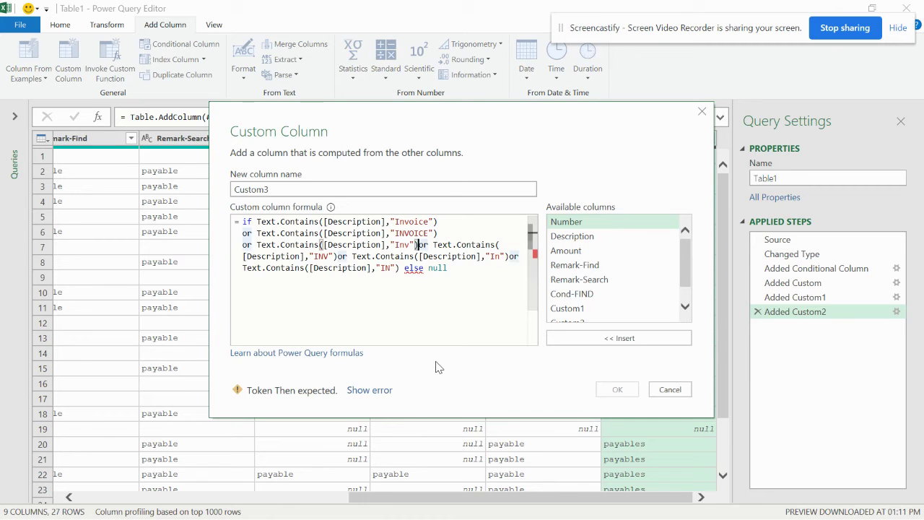
{"action": "key", "text": "Return"}
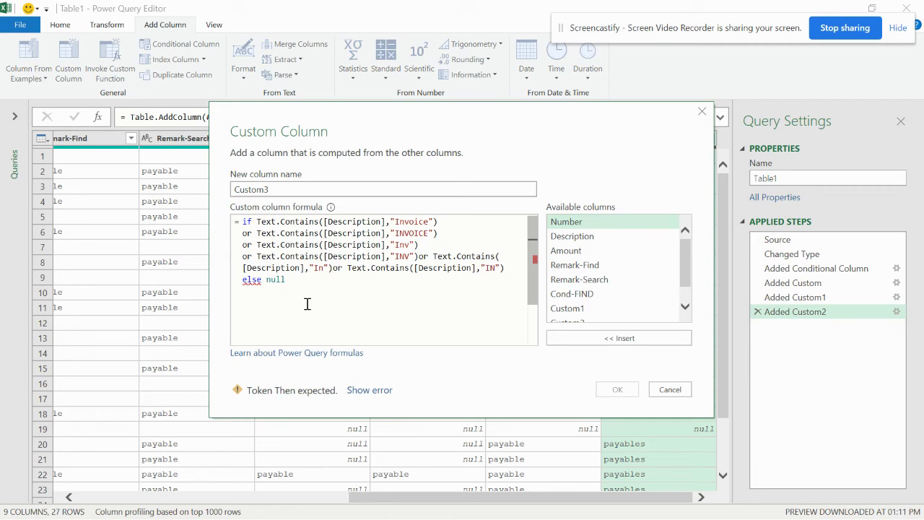
{"action": "left_click", "coordinate": [419, 256]}
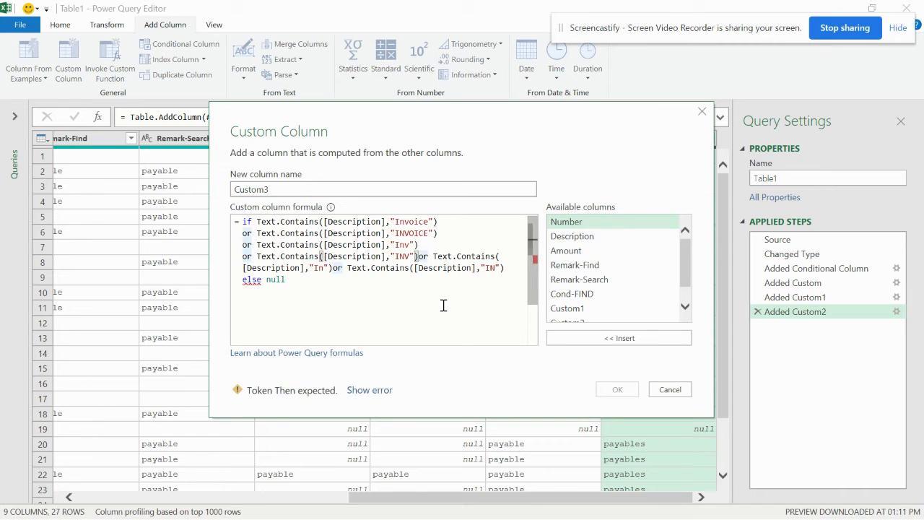
{"action": "key", "text": "Return"}
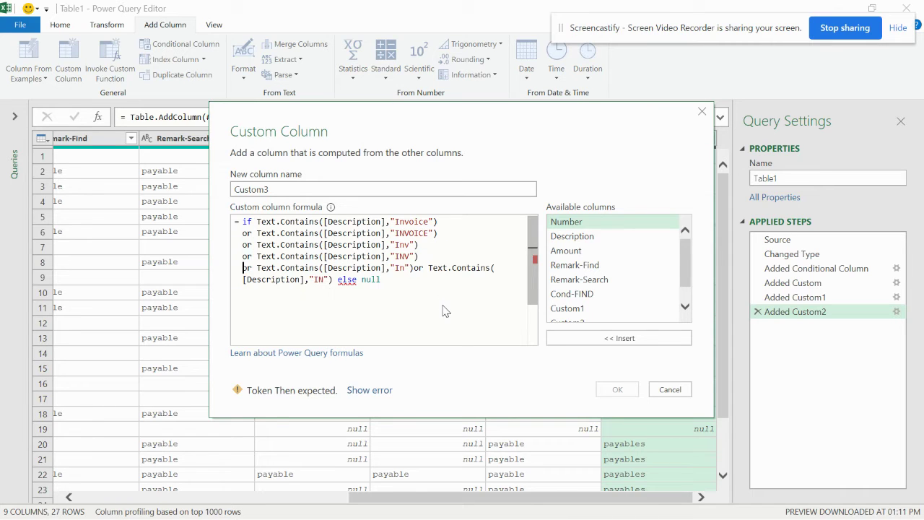
{"action": "left_click", "coordinate": [414, 268]}
{"action": "key", "text": "Return"}
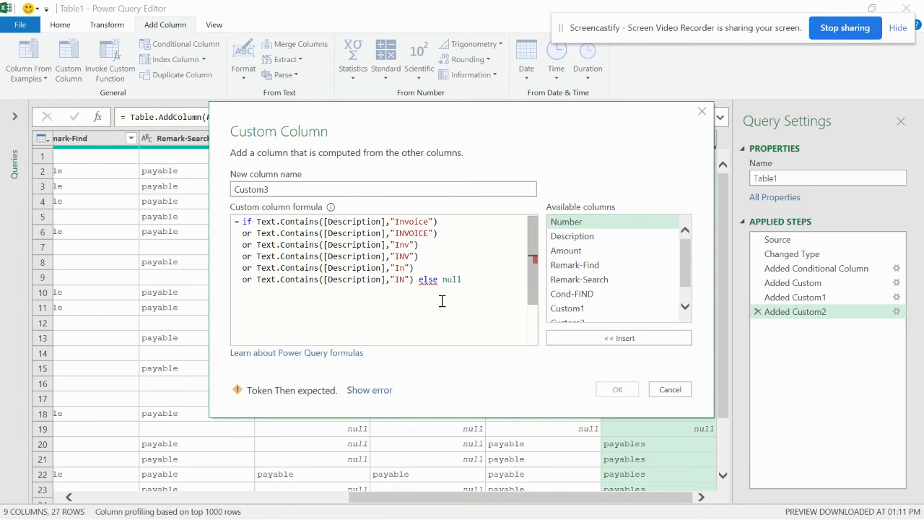
{"action": "left_click", "coordinate": [415, 280]}
{"action": "key", "text": "Return"}
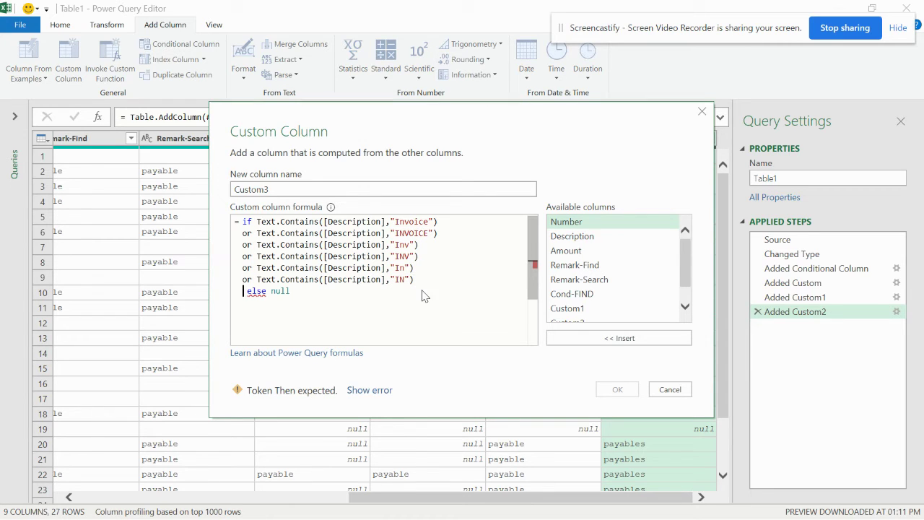
Insert then "payable" before null as the result for matching rows.
{"action": "left_click", "coordinate": [385, 391]}
{"action": "left_click", "coordinate": [271, 292]}
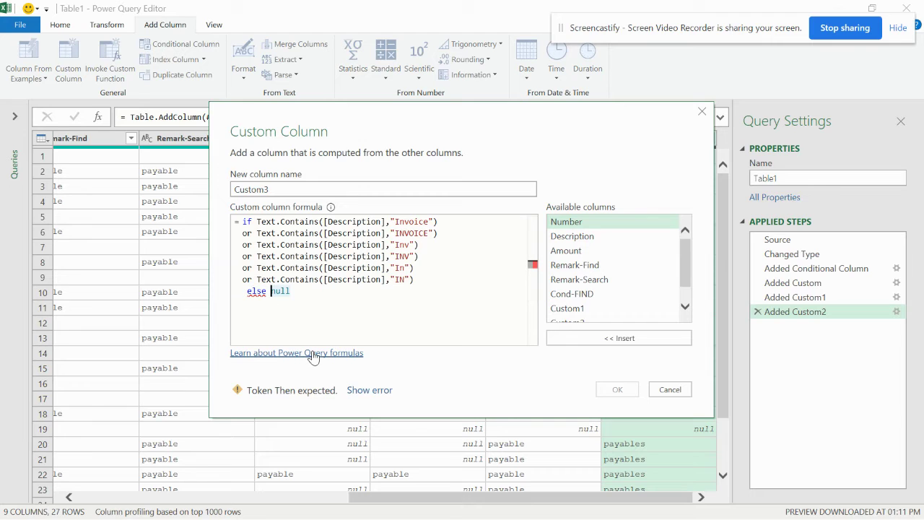
{"action": "type", "text": "\"pya"}
{"action": "key", "text": "BackSpace"}
{"action": "key", "text": "BackSpace"}
{"action": "type", "text": "ayable"}
{"action": "type", "text": "s"}
{"action": "key", "text": "BackSpace"}
{"action": "type", "text": "\""}
{"action": "left_click", "coordinate": [354, 389]}
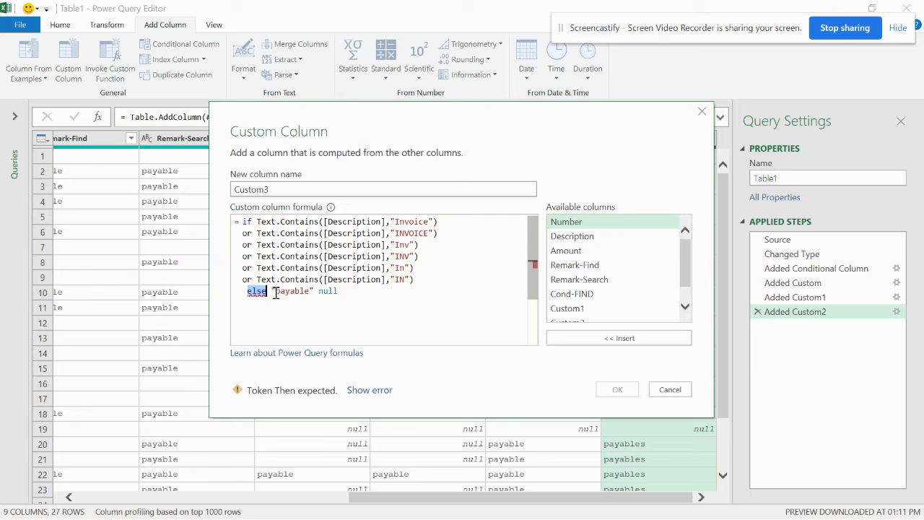
{"action": "type", "text": "then"}
{"action": "key", "text": "End"}
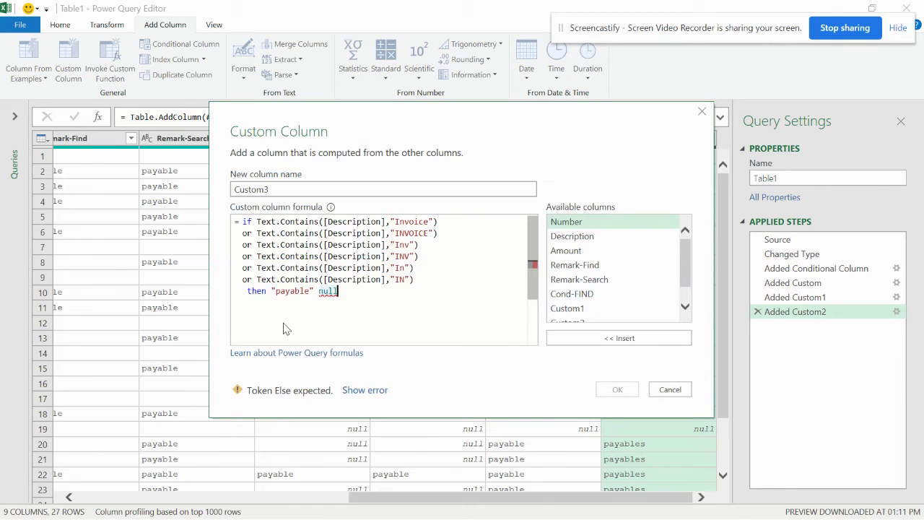
{"action": "left_click", "coordinate": [368, 390]}
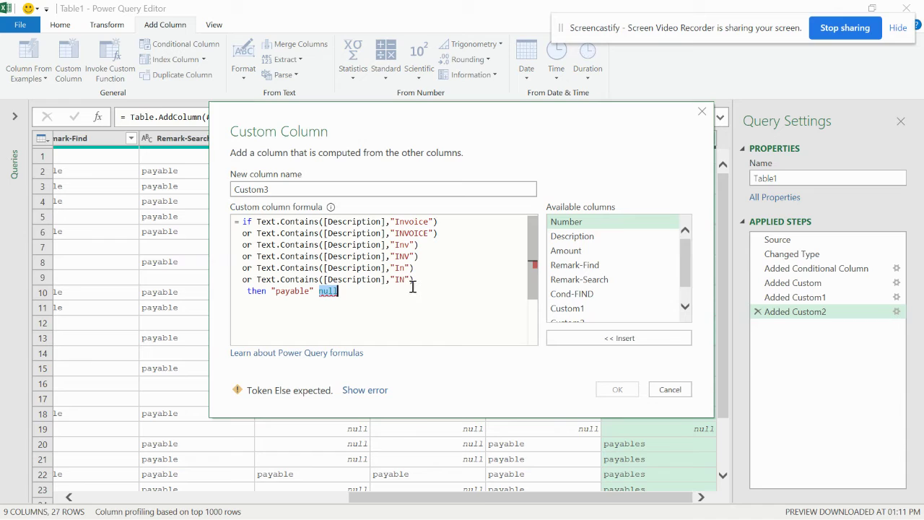
Fix the syntax error by adding else before null, then apply the Custom3 column.
{"action": "left_click", "coordinate": [444, 236]}
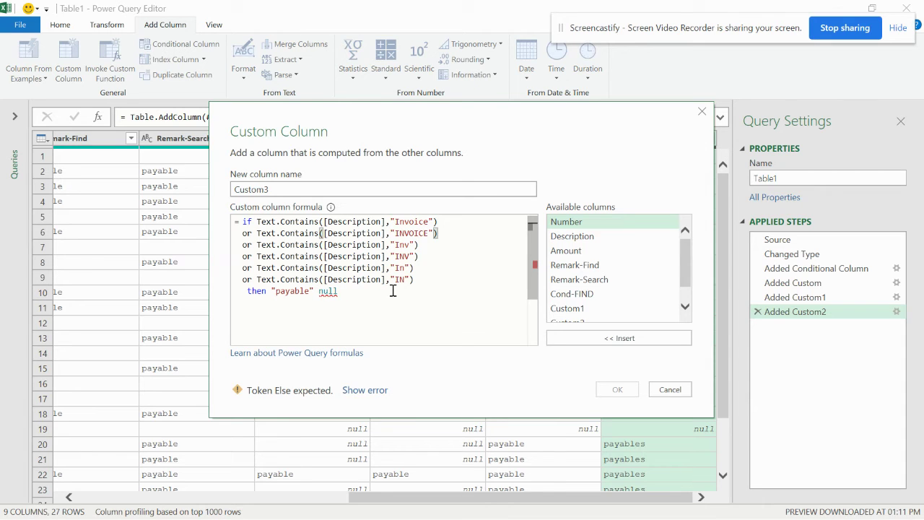
{"action": "left_click", "coordinate": [326, 233]}
{"action": "left_click", "coordinate": [438, 249]}
{"action": "left_click", "coordinate": [442, 267]}
{"action": "mouse_move", "coordinate": [288, 279]}
{"action": "left_click", "coordinate": [313, 293]}
{"action": "type", "text": "else"}
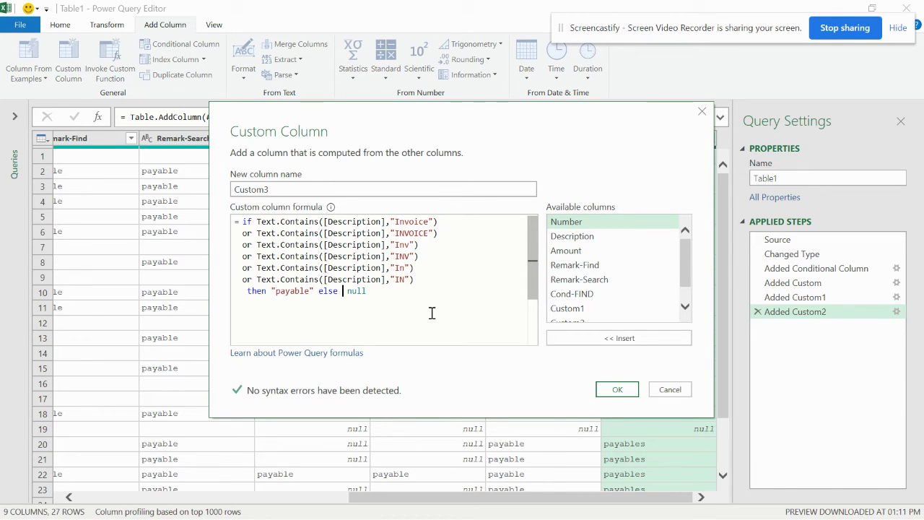
{"action": "left_click", "coordinate": [447, 225]}
{"action": "type", "text": ","}
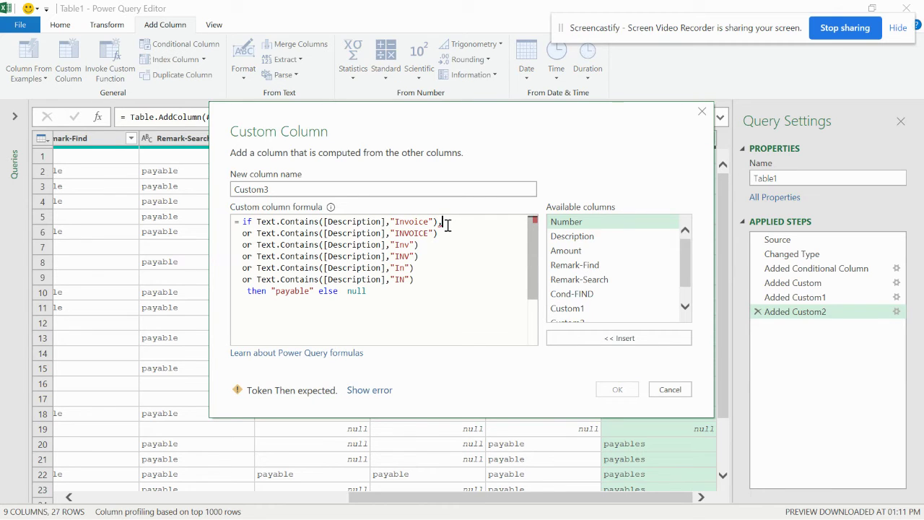
{"action": "left_click", "coordinate": [402, 294]}
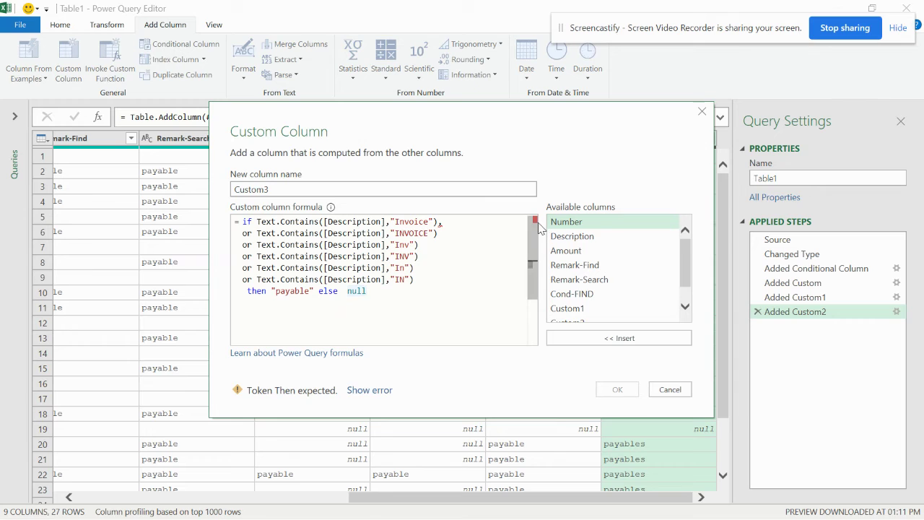
{"action": "key", "text": "BackSpace"}
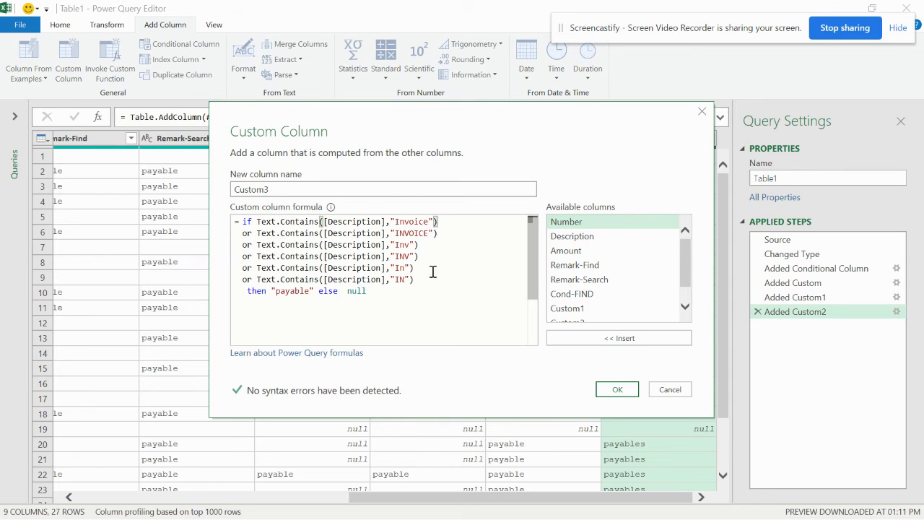
{"action": "left_click", "coordinate": [617, 391]}
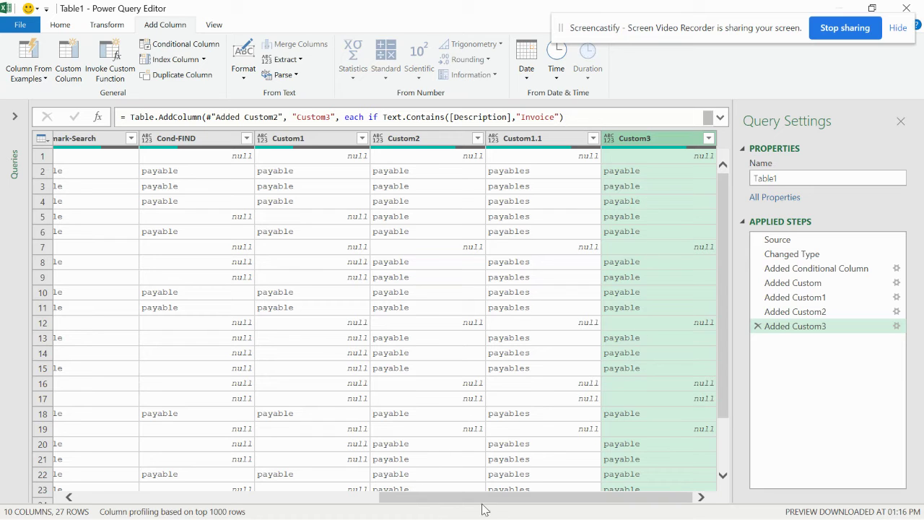
Review the earlier Custom1.1 formula and close it without changes.
{"action": "scroll", "coordinate": [709, 234], "scroll_direction": "down", "scroll_amount": 1}
{"action": "scroll", "coordinate": [710, 233], "scroll_direction": "up", "scroll_amount": 1}
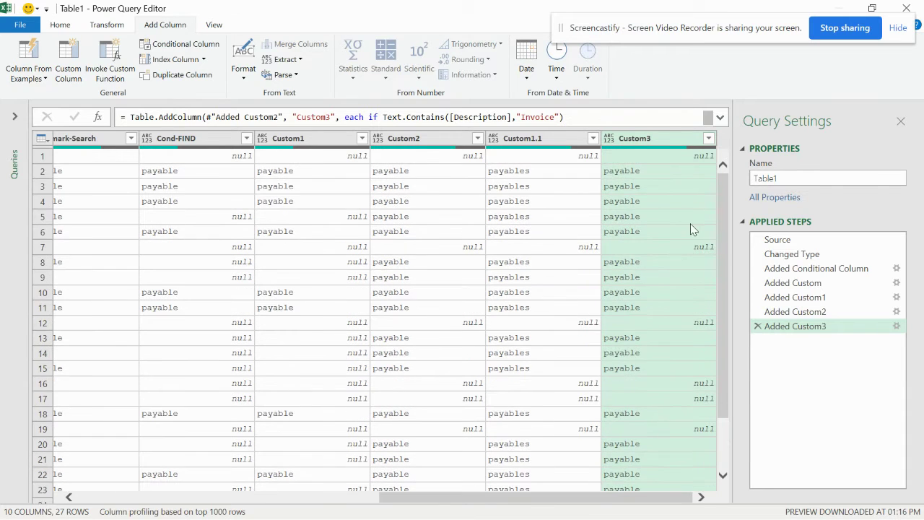
{"action": "left_click", "coordinate": [900, 311]}
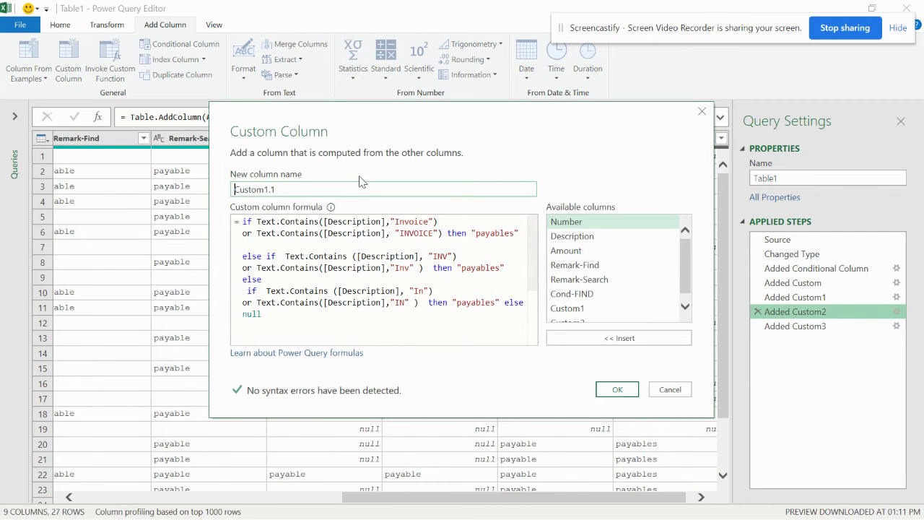
{"action": "left_click", "coordinate": [610, 393]}
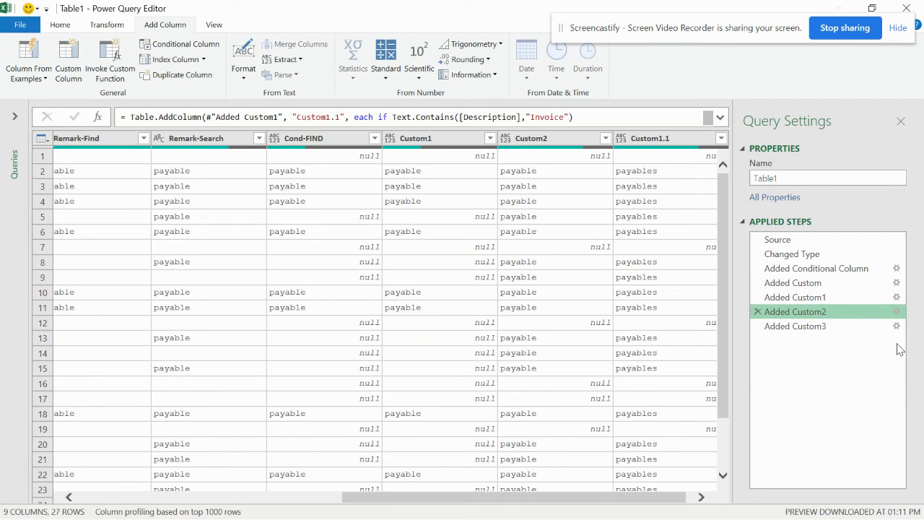
Copy the entire Custom3 formula text from its step settings, leaving it unchanged.
{"action": "left_click", "coordinate": [895, 325]}
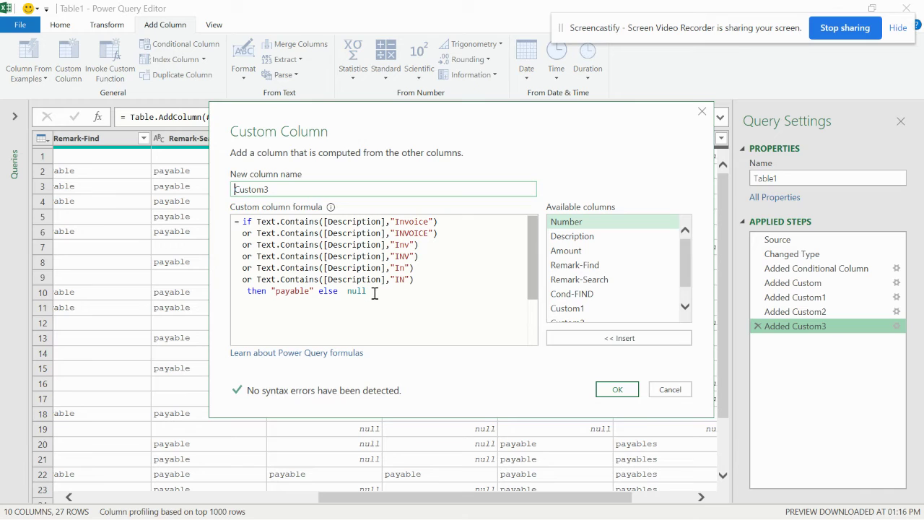
{"action": "left_click_drag", "start_coordinate": [375, 292], "coordinate": [245, 217]}
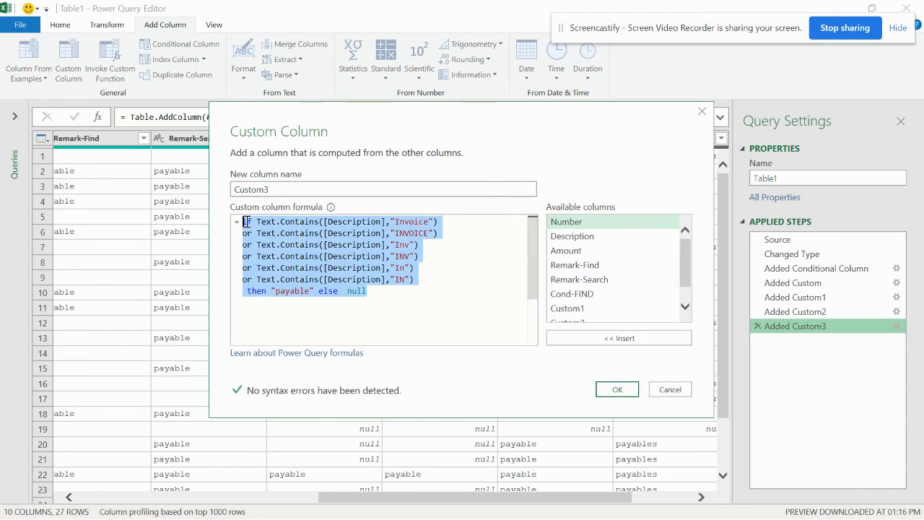
{"action": "right_click", "coordinate": [252, 227]}
{"action": "left_click", "coordinate": [273, 253]}
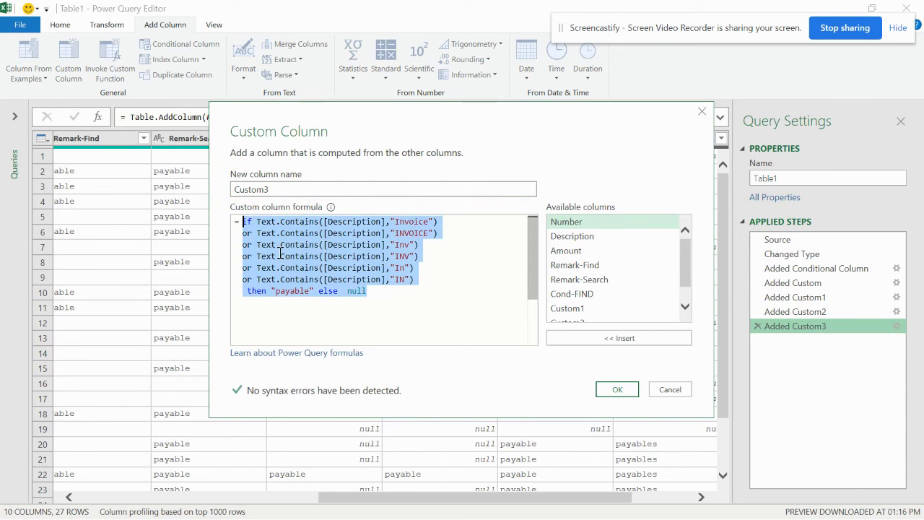
{"action": "left_click", "coordinate": [608, 390]}
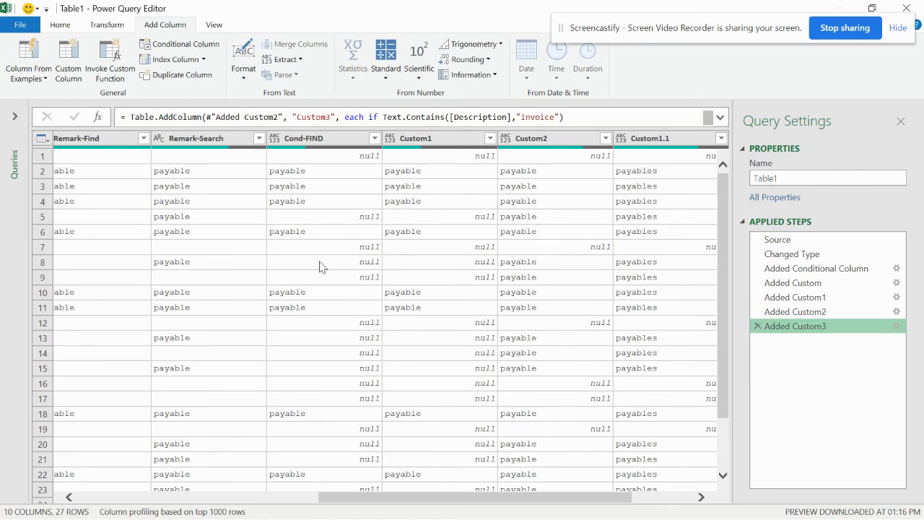
Inspect row 17's record, whose '- new' Description gets no payable, then open the File menu.
{"action": "left_click", "coordinate": [51, 401]}
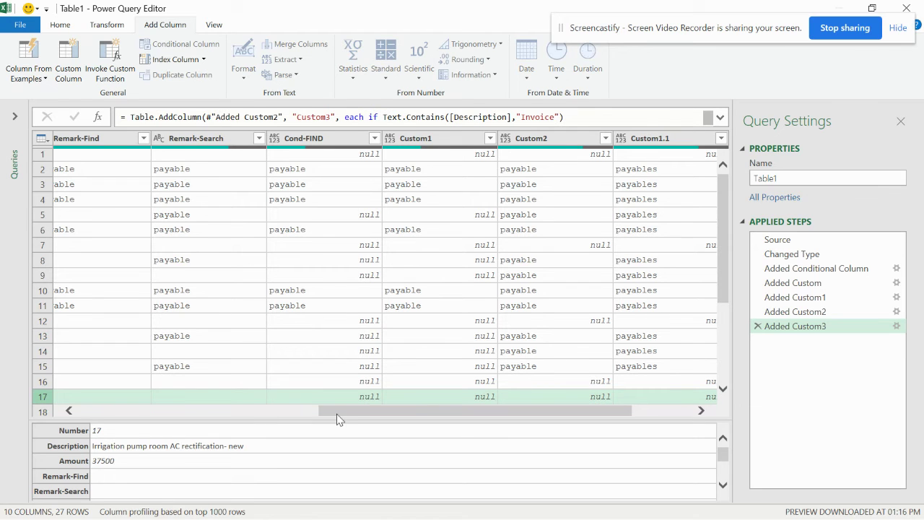
{"action": "left_click_drag", "start_coordinate": [340, 419], "coordinate": [176, 415]}
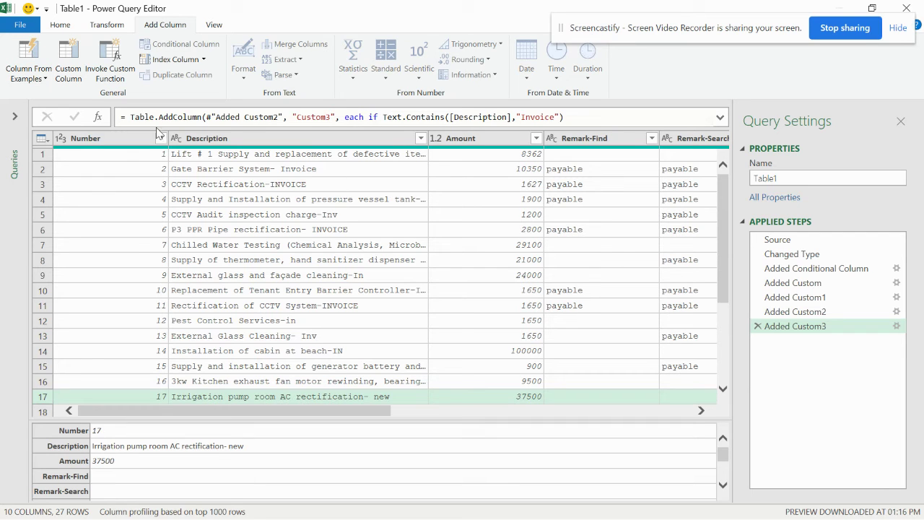
{"action": "left_click", "coordinate": [22, 25]}
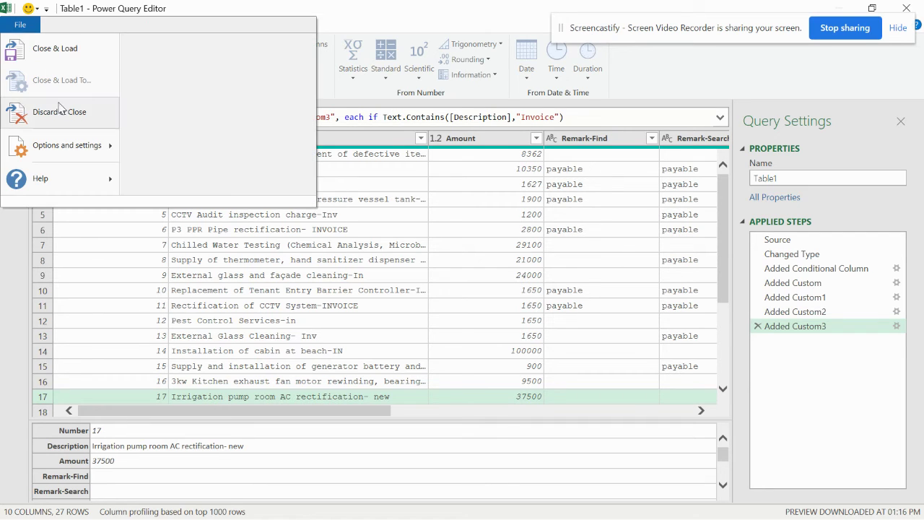
Close & Load the query, then paste the copied Custom3 formula lines starting at A12.
{"action": "left_click", "coordinate": [60, 51]}
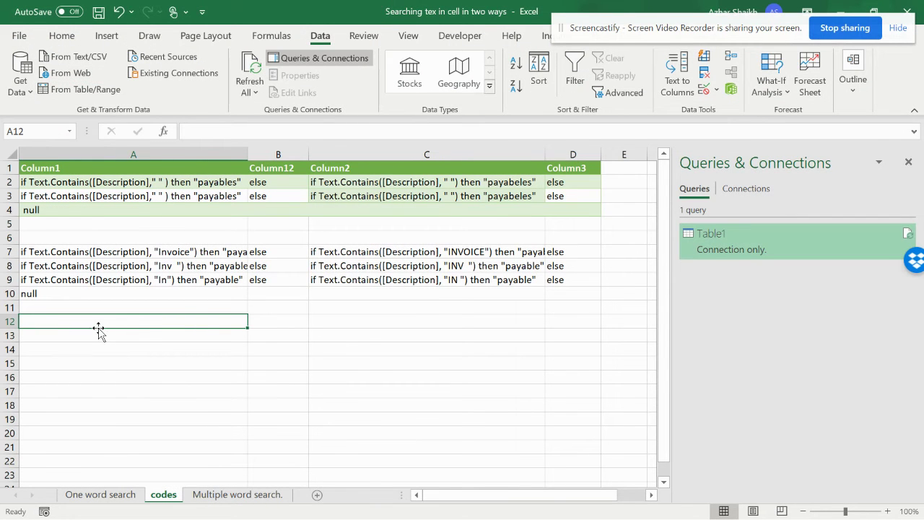
{"action": "right_click", "coordinate": [98, 321]}
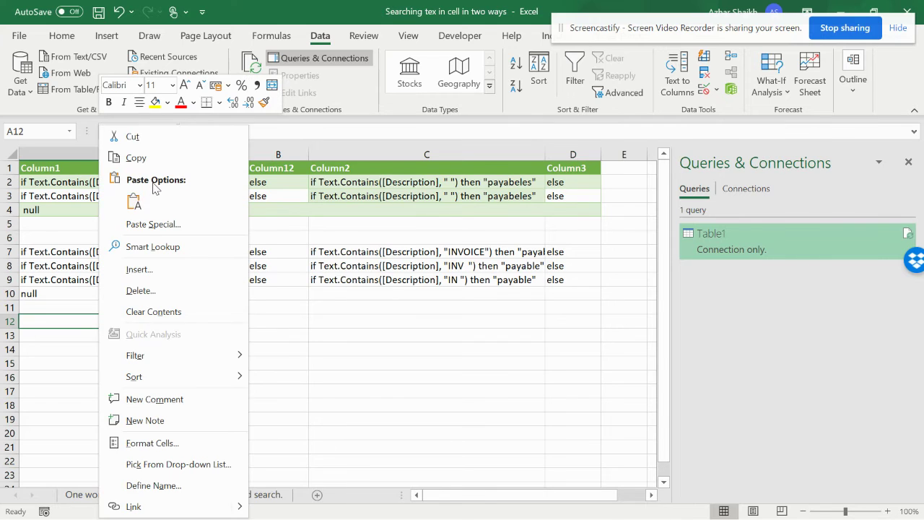
{"action": "left_click", "coordinate": [132, 206]}
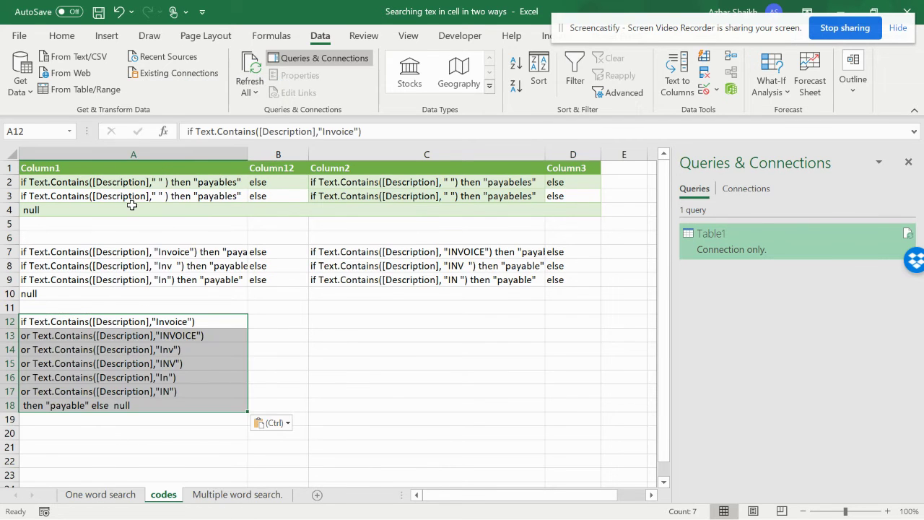
{"action": "left_click", "coordinate": [118, 431]}
Insert row 18 with an or Text.Contains([Description],"new") line above the then clause.
{"action": "left_click", "coordinate": [8, 405]}
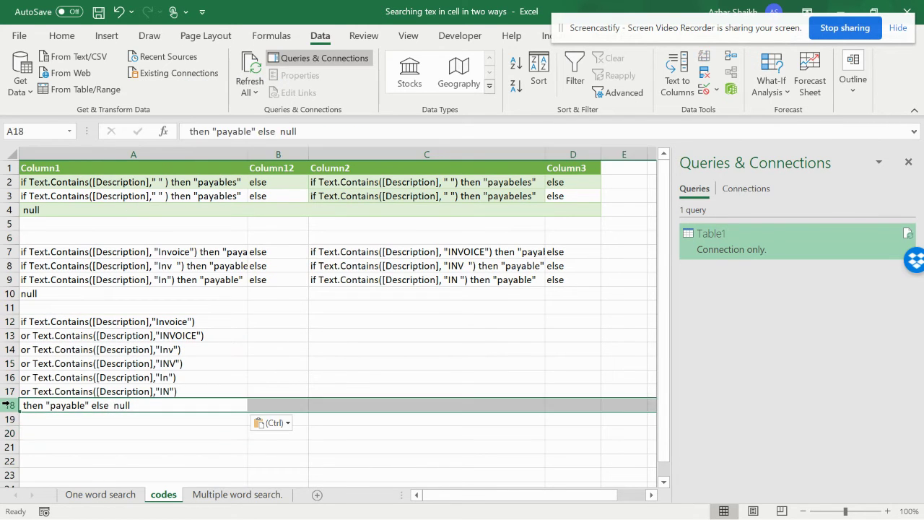
{"action": "right_click", "coordinate": [9, 405]}
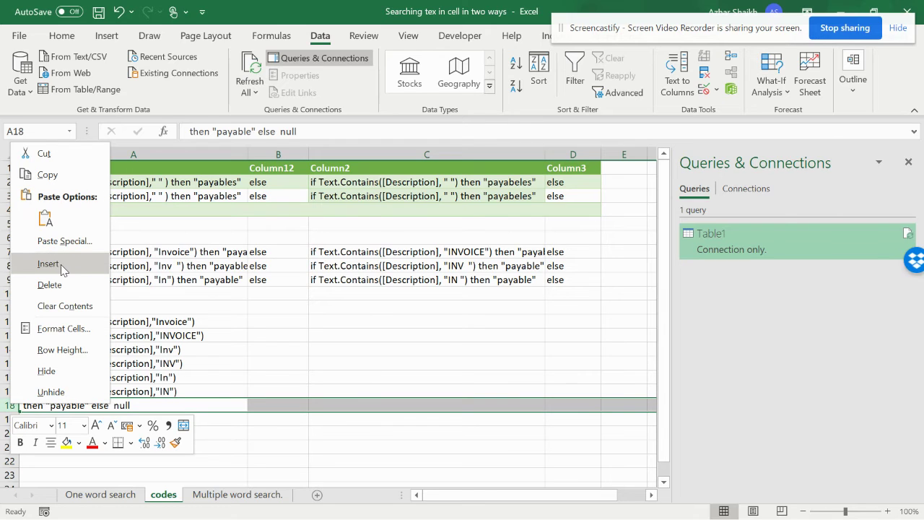
{"action": "left_click", "coordinate": [48, 264]}
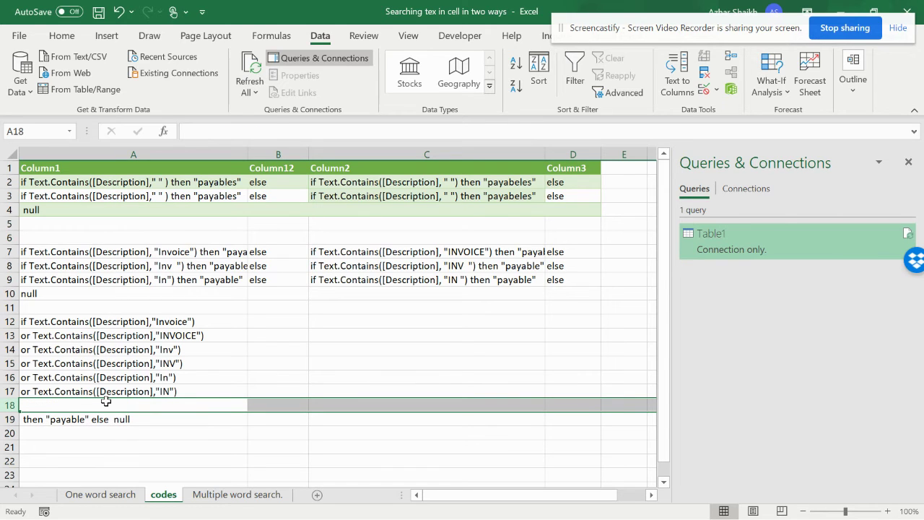
{"action": "key", "text": "ctrl+d"}
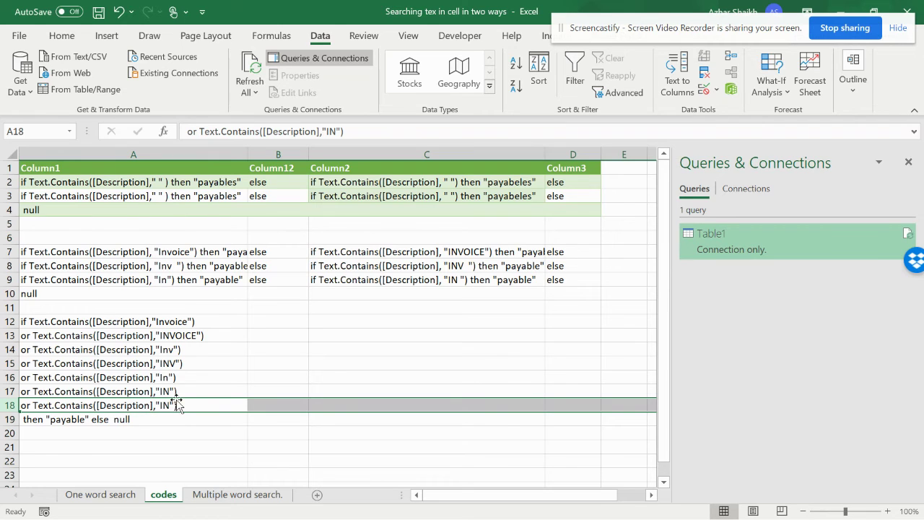
{"action": "left_click", "coordinate": [169, 405]}
{"action": "double_click", "coordinate": [168, 405]}
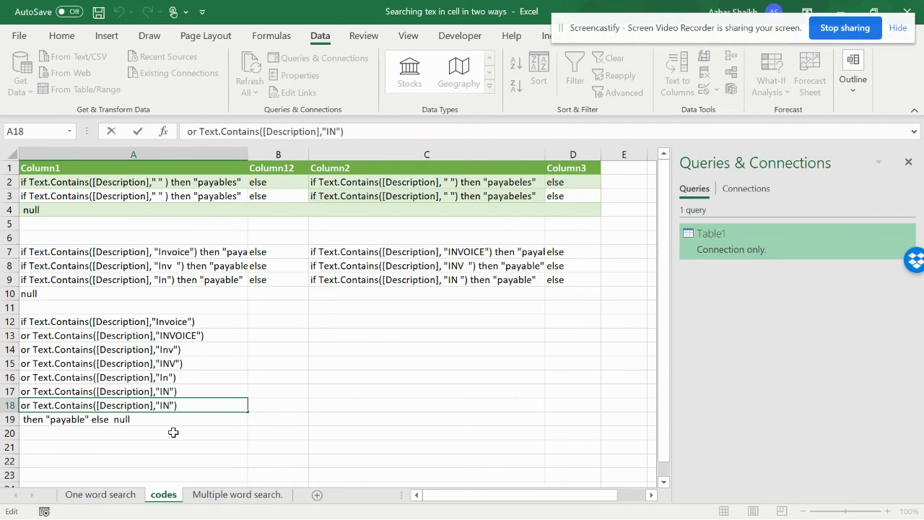
{"action": "key", "text": "BackSpace"}
{"action": "key", "text": "BackSpace"}
{"action": "type", "text": "new"}
{"action": "left_click", "coordinate": [238, 390]}
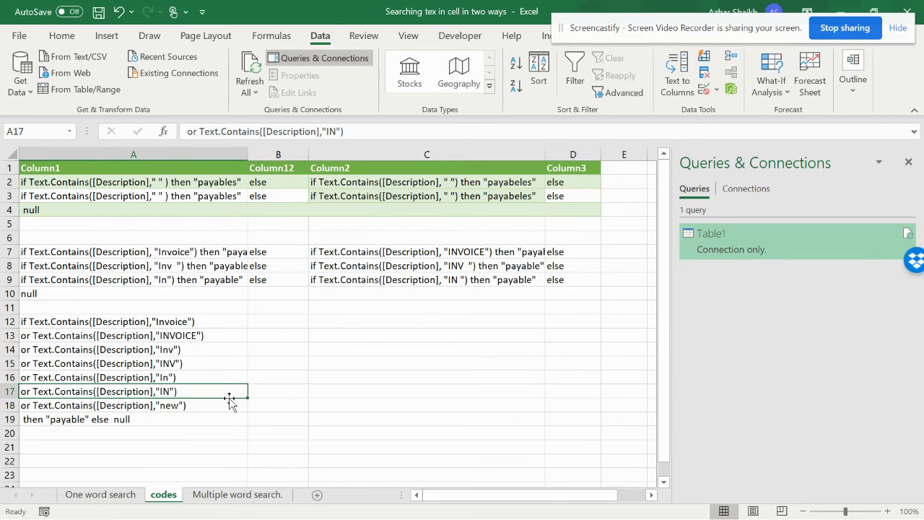
Find item 17's Irrigation pump room description on the Multiple word search. sheet.
{"action": "left_click", "coordinate": [237, 494]}
{"action": "scroll", "coordinate": [388, 370], "scroll_direction": "down", "scroll_amount": 2}
{"action": "scroll", "coordinate": [388, 371], "scroll_direction": "down", "scroll_amount": 1}
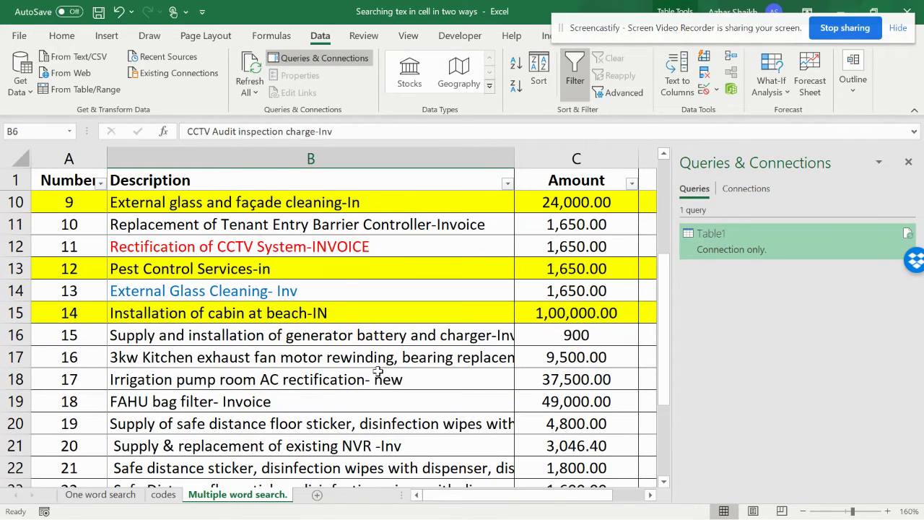
{"action": "left_click", "coordinate": [384, 388]}
{"action": "mouse_move", "coordinate": [532, 496]}
{"action": "left_mouse_down"}
{"action": "mouse_move", "coordinate": [567, 508]}
{"action": "mouse_move", "coordinate": [538, 505]}
{"action": "left_mouse_up"}
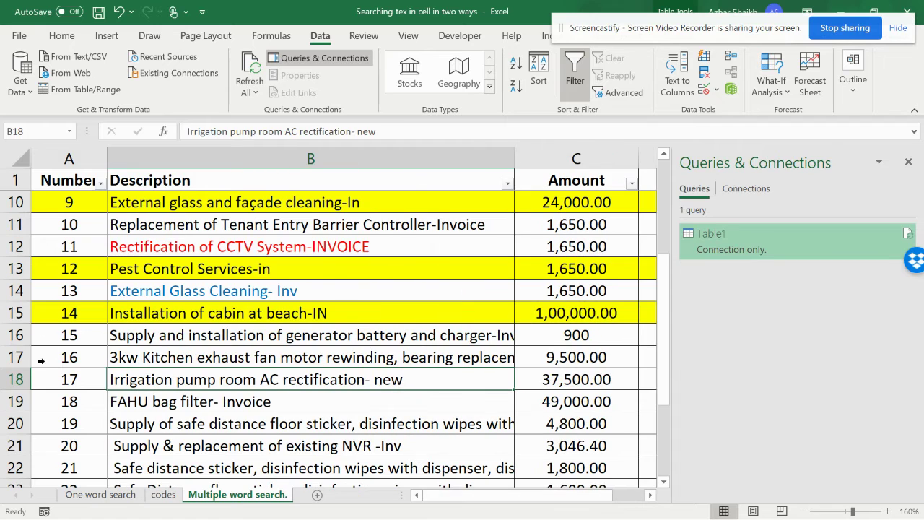
{"action": "left_click", "coordinate": [13, 379]}
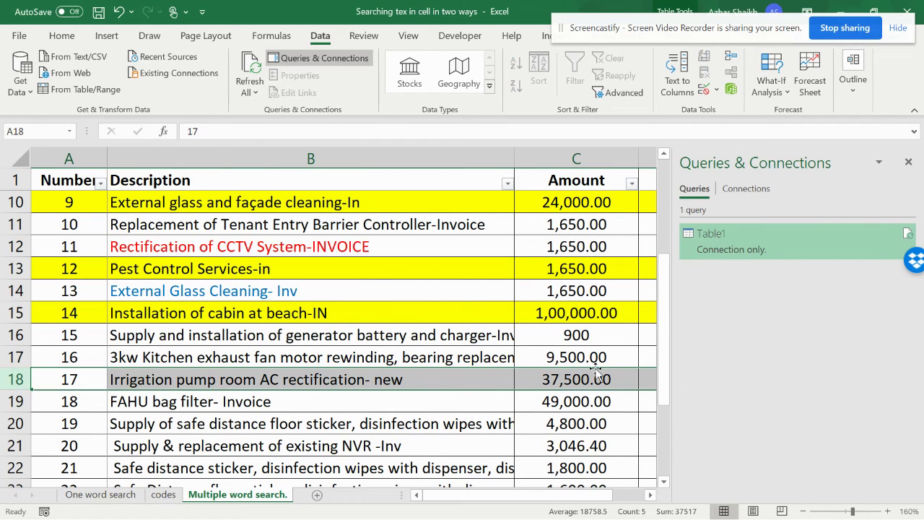
{"action": "mouse_move", "coordinate": [542, 501]}
{"action": "left_mouse_down"}
{"action": "mouse_move", "coordinate": [561, 505]}
{"action": "mouse_move", "coordinate": [535, 505]}
{"action": "left_mouse_up"}
{"action": "left_click_drag", "start_coordinate": [447, 497], "coordinate": [216, 371]}
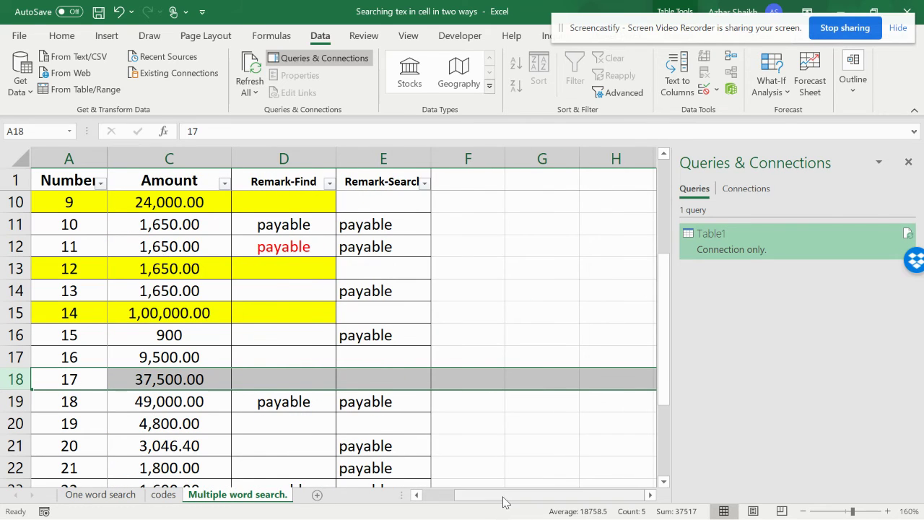
{"action": "left_click_drag", "start_coordinate": [505, 501], "coordinate": [476, 498]}
Change that description's ending from '- new' to '- news', then return to the codes sheet.
{"action": "double_click", "coordinate": [416, 380]}
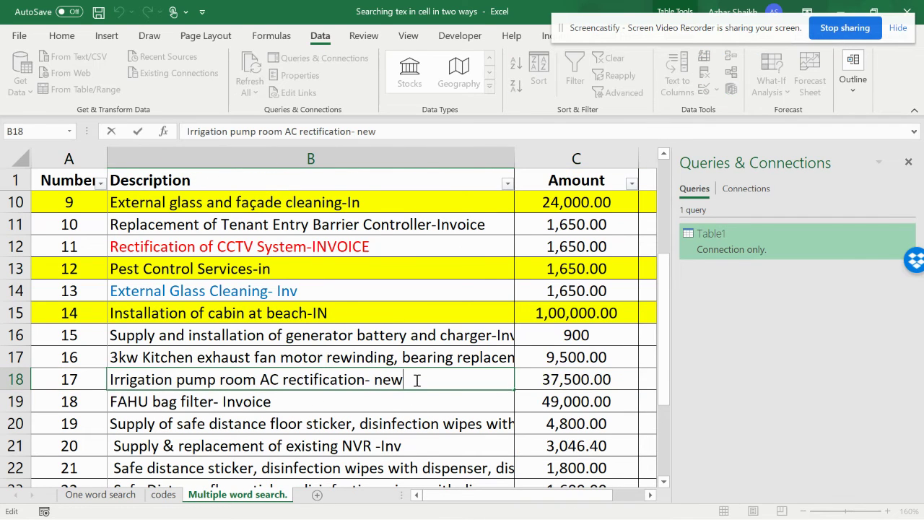
{"action": "type", "text": "s"}
{"action": "key", "text": "ctrl+Return"}
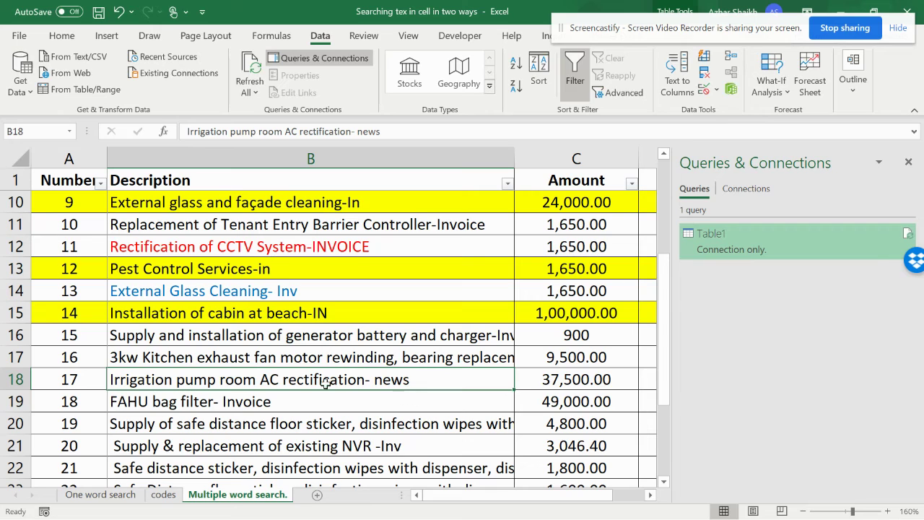
{"action": "left_click", "coordinate": [6, 379]}
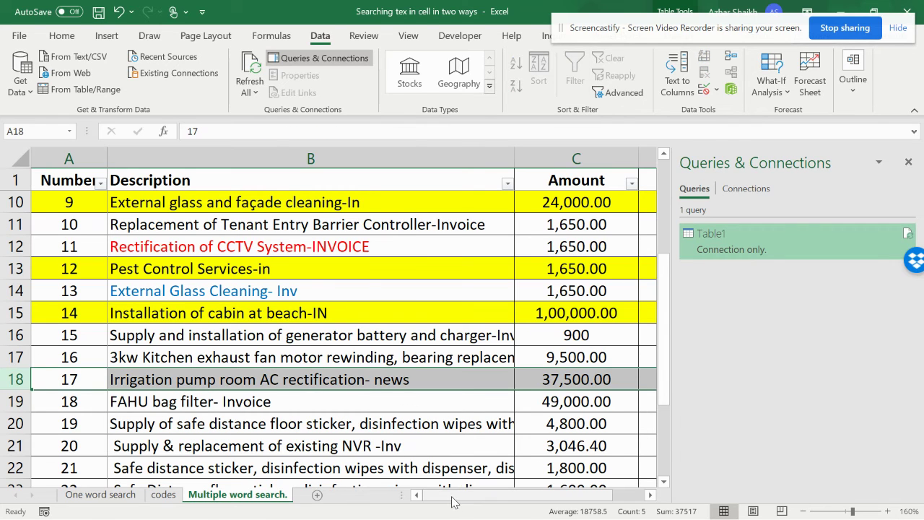
{"action": "left_click_drag", "start_coordinate": [457, 498], "coordinate": [507, 507]}
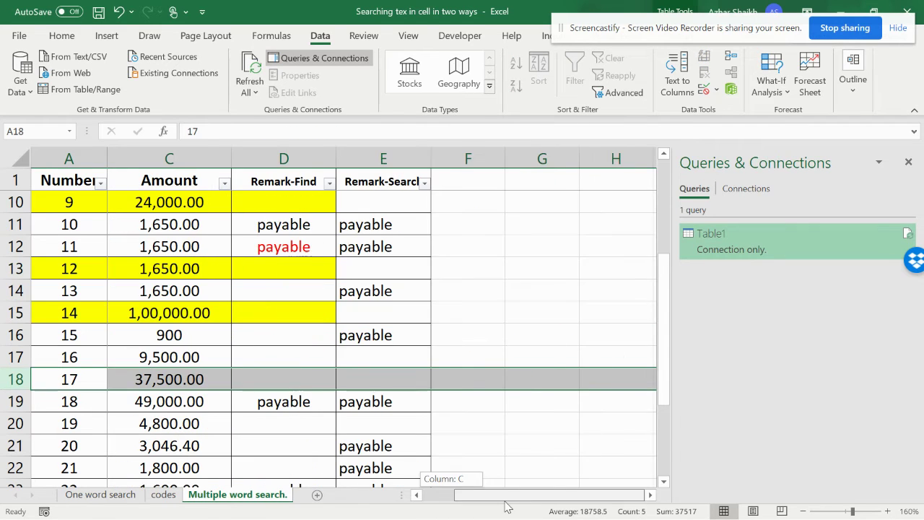
{"action": "left_click", "coordinate": [162, 495]}
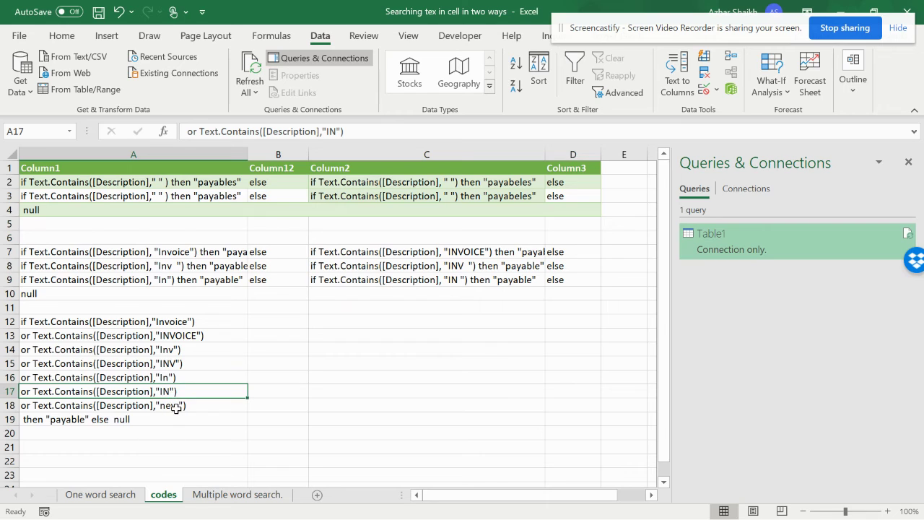
Change the 'new' keyword condition in the formula lines to 'news'.
{"action": "left_click", "coordinate": [179, 407]}
{"action": "double_click", "coordinate": [179, 406]}
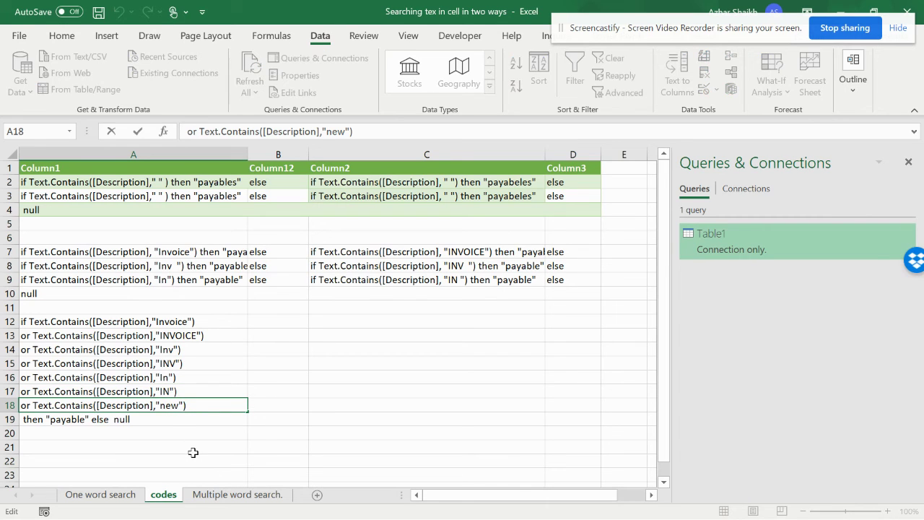
{"action": "type", "text": "s"}
{"action": "left_click", "coordinate": [194, 452]}
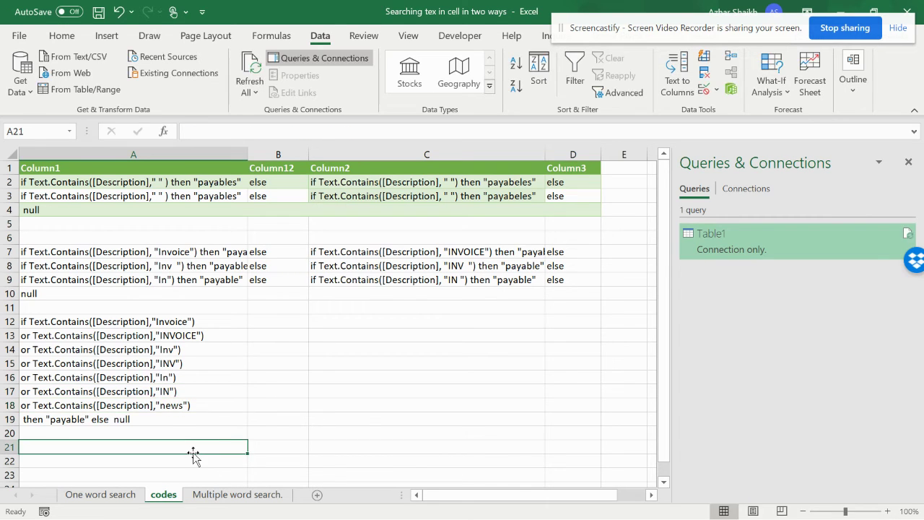
Copy the multi-line formula in A12:A19 on the codes sheet and reopen the Table1 query.
{"action": "left_click", "coordinate": [246, 495]}
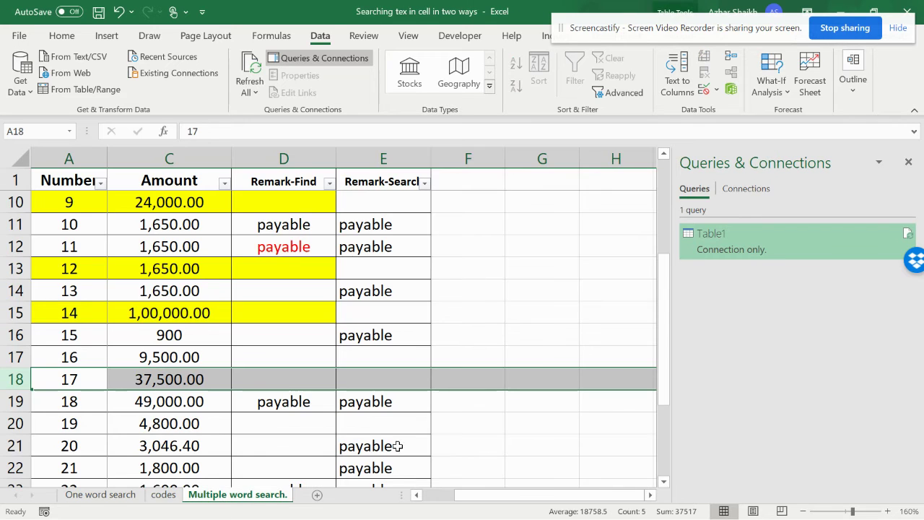
{"action": "left_click", "coordinate": [164, 495]}
{"action": "left_click_drag", "start_coordinate": [39, 318], "coordinate": [124, 421]}
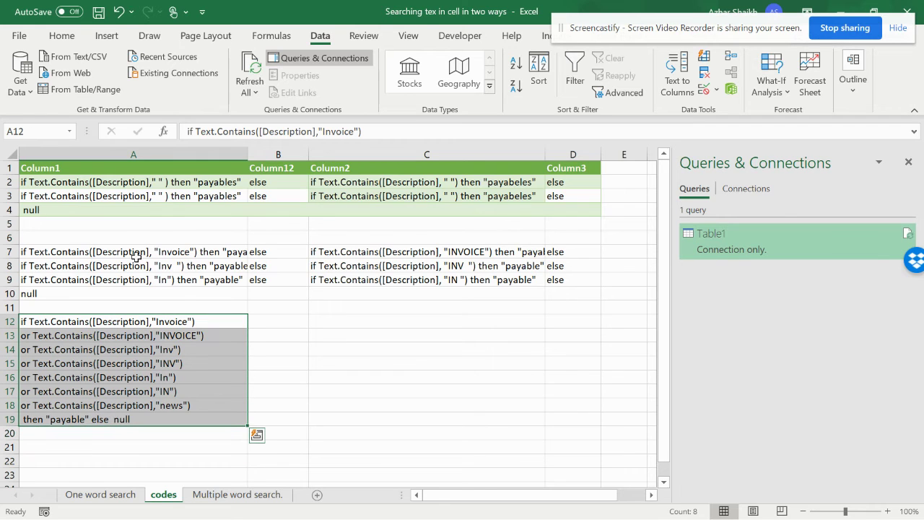
{"action": "right_click", "coordinate": [116, 339]}
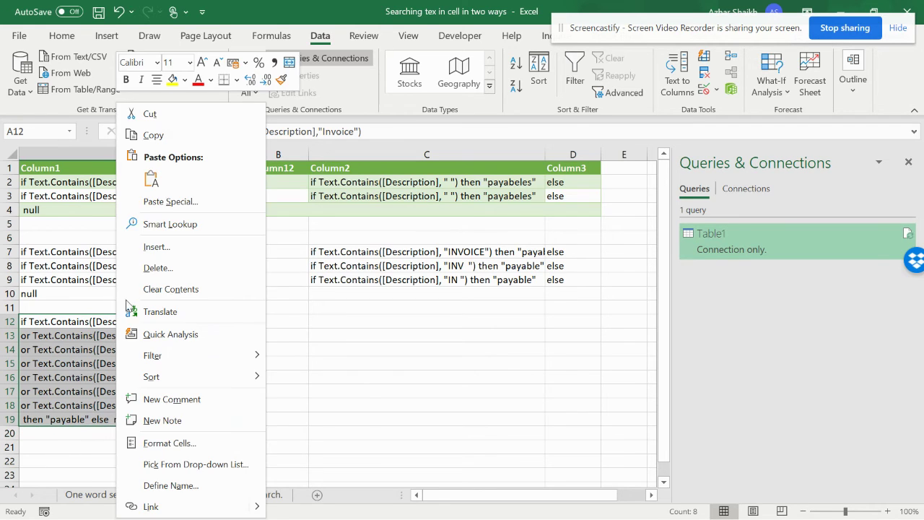
{"action": "left_click", "coordinate": [155, 134]}
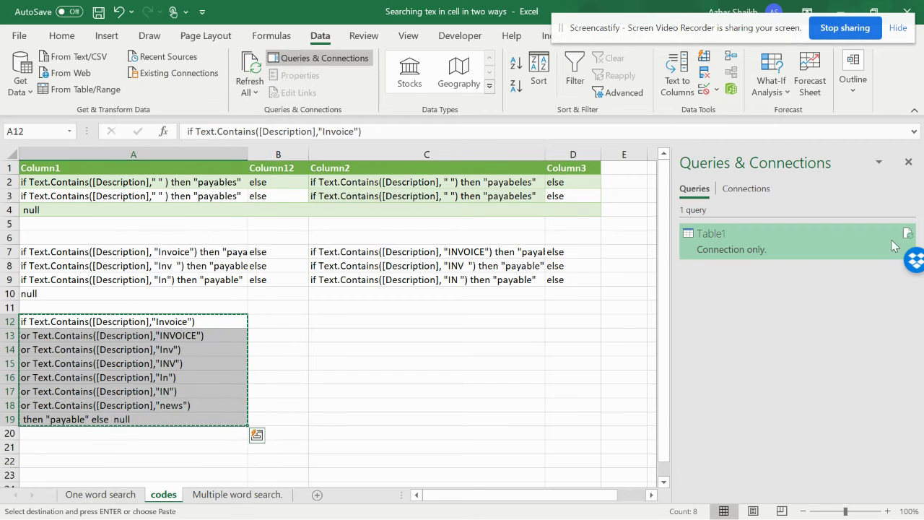
{"action": "double_click", "coordinate": [776, 237]}
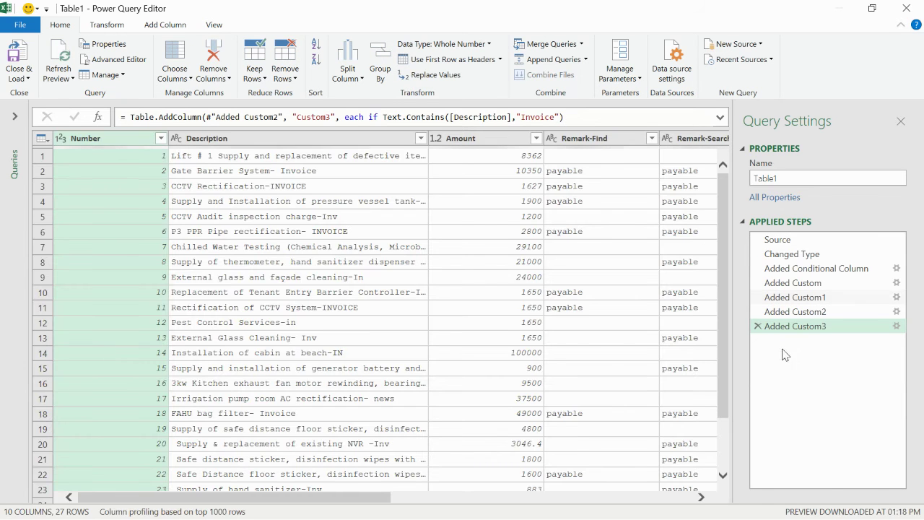
Review the query's full M code in the Advanced Editor, then open the Added Custom3 step's settings.
{"action": "left_click_drag", "start_coordinate": [391, 496], "coordinate": [708, 505]}
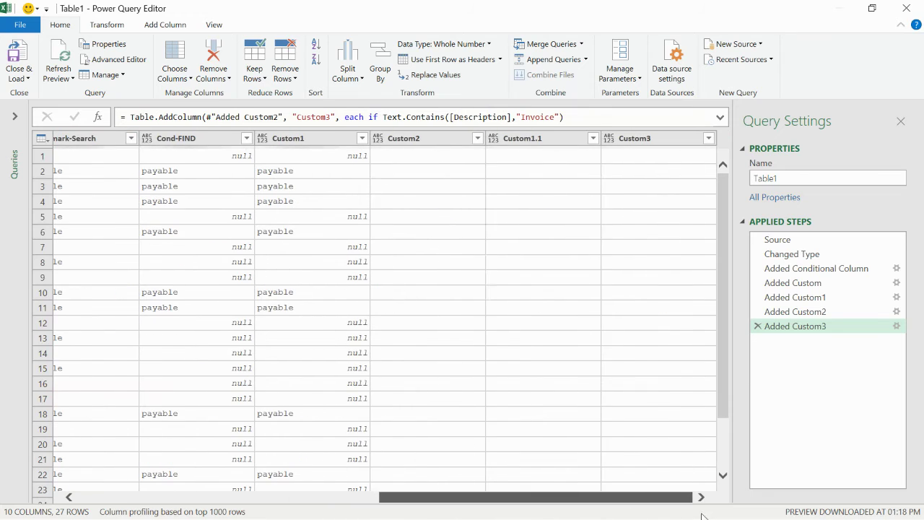
{"action": "left_click", "coordinate": [209, 25]}
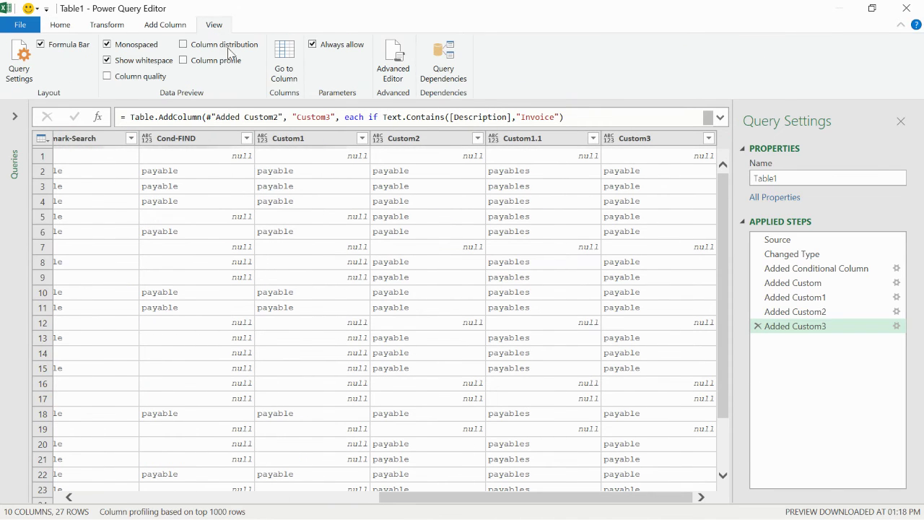
{"action": "left_click", "coordinate": [402, 59]}
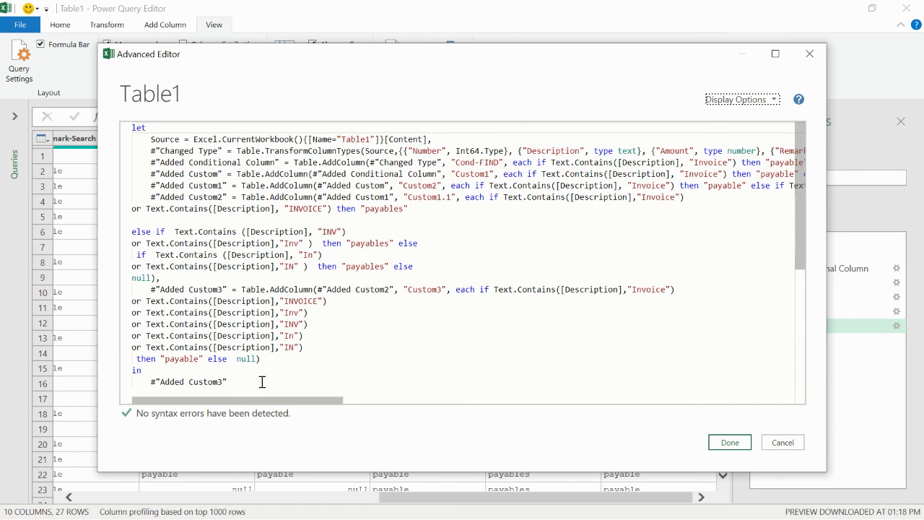
{"action": "left_click", "coordinate": [809, 56]}
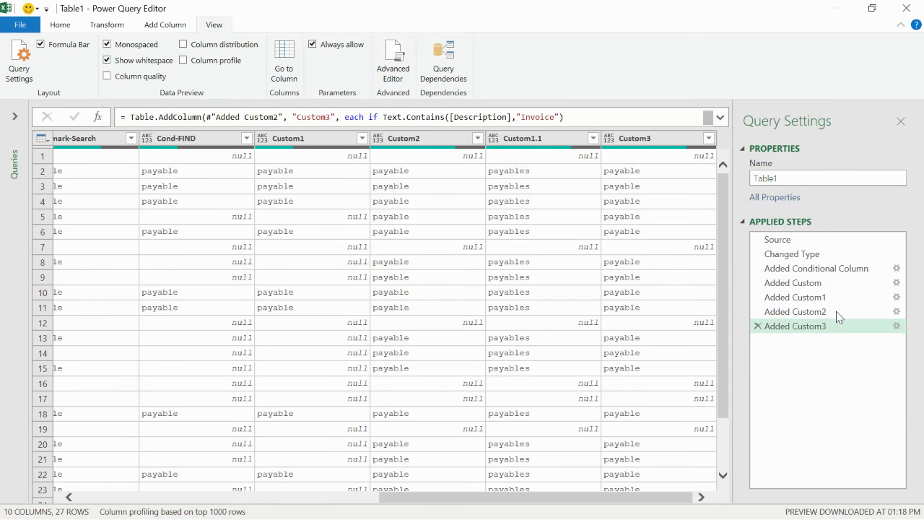
{"action": "left_click", "coordinate": [895, 327]}
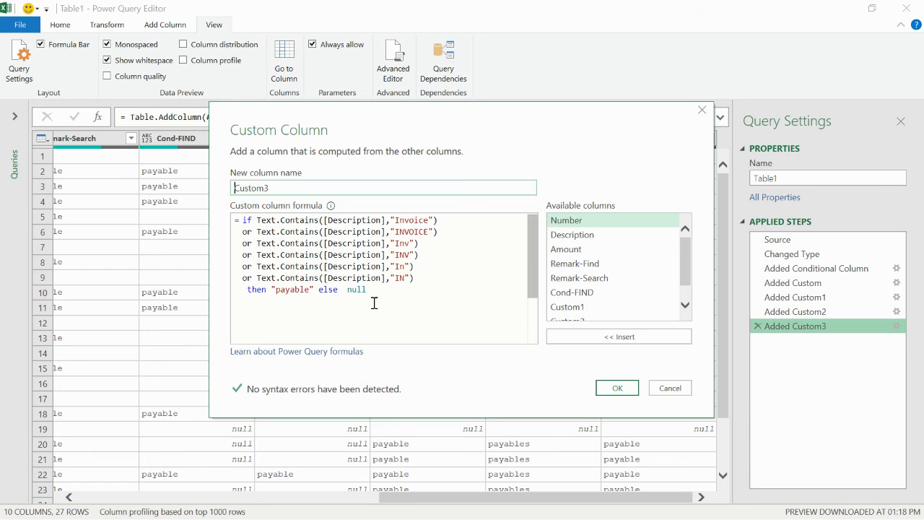
Try pasting the news formula over Custom3, cancel without saving, and inspect row 17's record.
{"action": "left_click_drag", "start_coordinate": [371, 292], "coordinate": [229, 223]}
{"action": "right_click", "coordinate": [278, 228]}
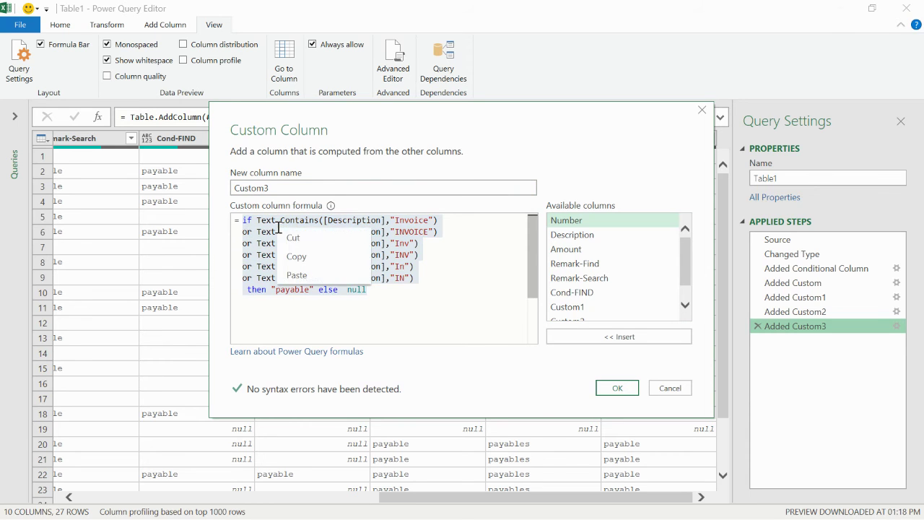
{"action": "left_click", "coordinate": [318, 276]}
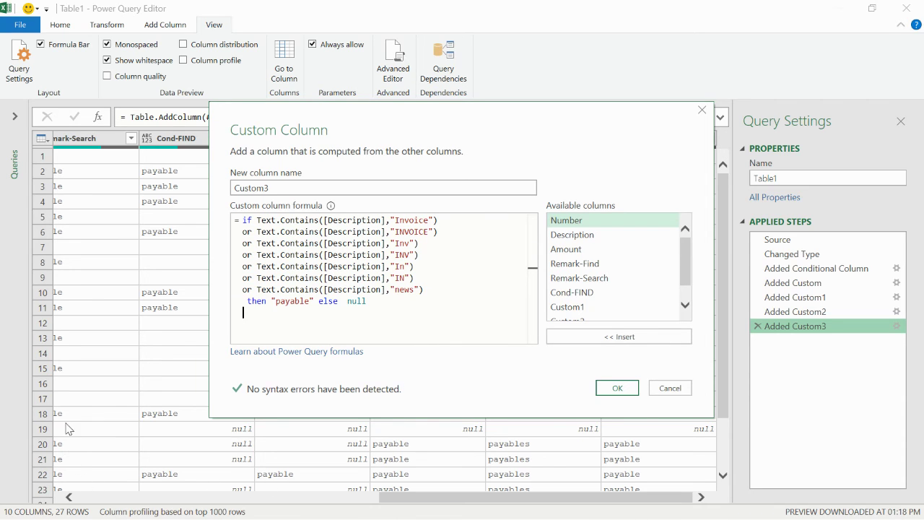
{"action": "left_click", "coordinate": [683, 396]}
{"action": "left_click", "coordinate": [552, 293]}
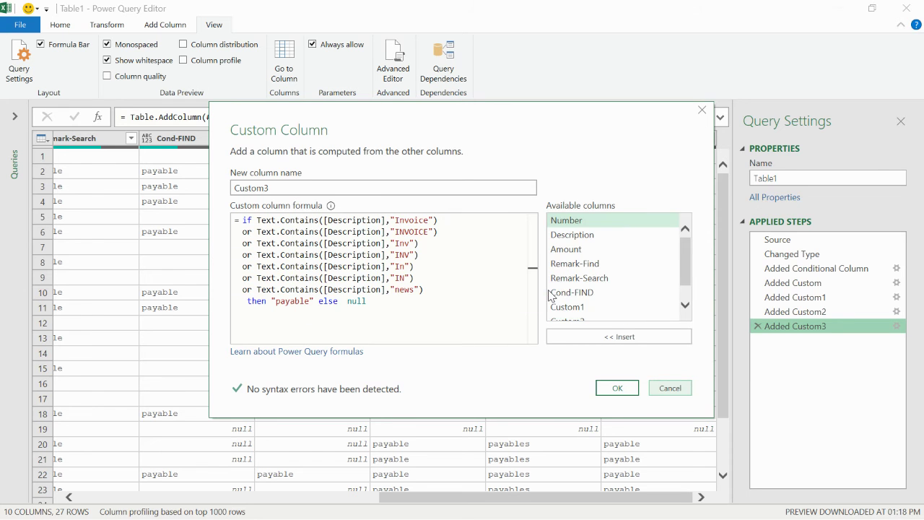
{"action": "left_click", "coordinate": [669, 393]}
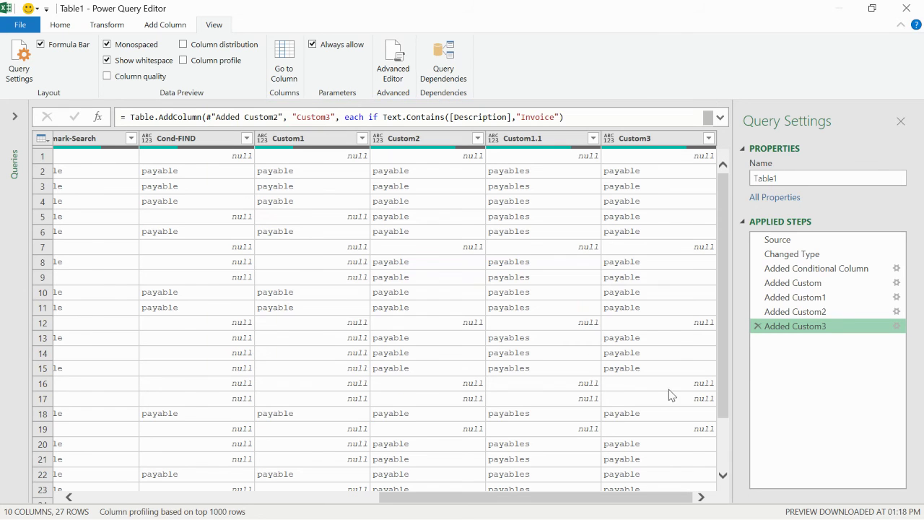
{"action": "left_click", "coordinate": [43, 398]}
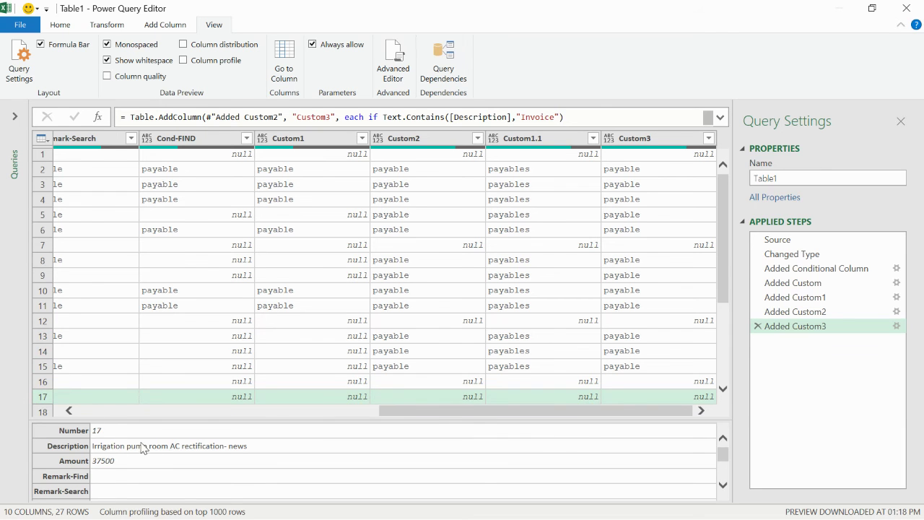
{"action": "left_click_drag", "start_coordinate": [401, 412], "coordinate": [479, 397]}
Replace the Added Custom3 formula with the pasted news version and apply it.
{"action": "left_click", "coordinate": [896, 326]}
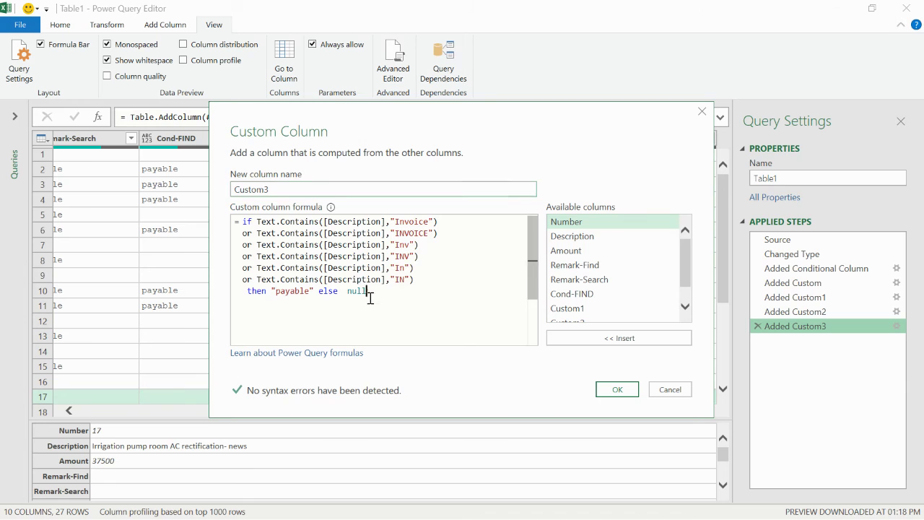
{"action": "left_click_drag", "start_coordinate": [367, 291], "coordinate": [244, 216]}
{"action": "right_click", "coordinate": [249, 228]}
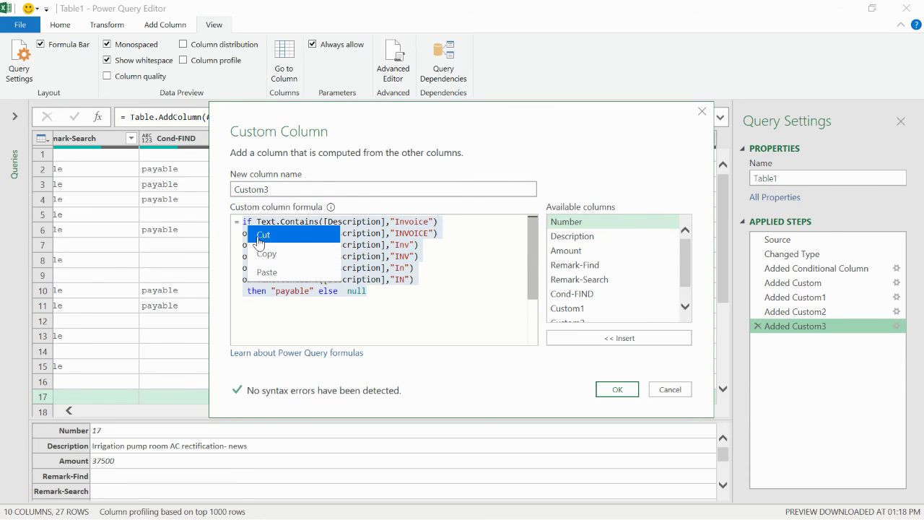
{"action": "left_click", "coordinate": [283, 272]}
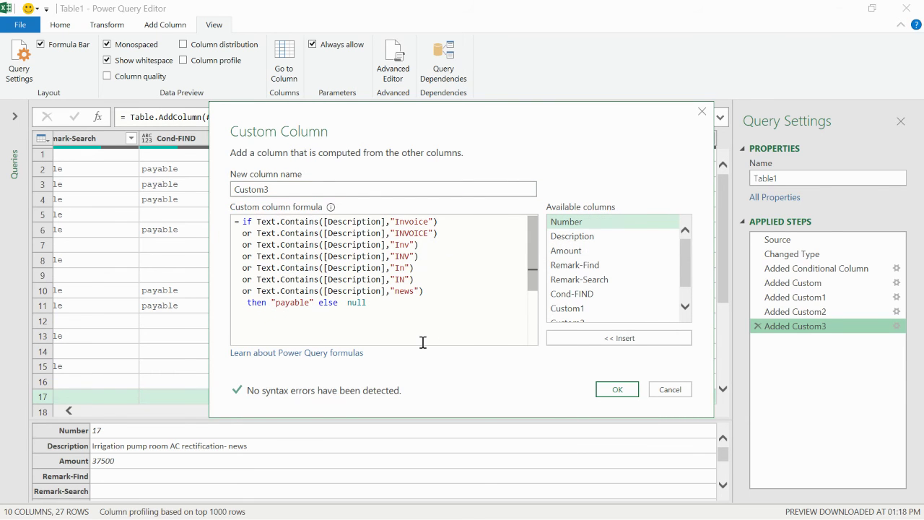
{"action": "left_click", "coordinate": [612, 389]}
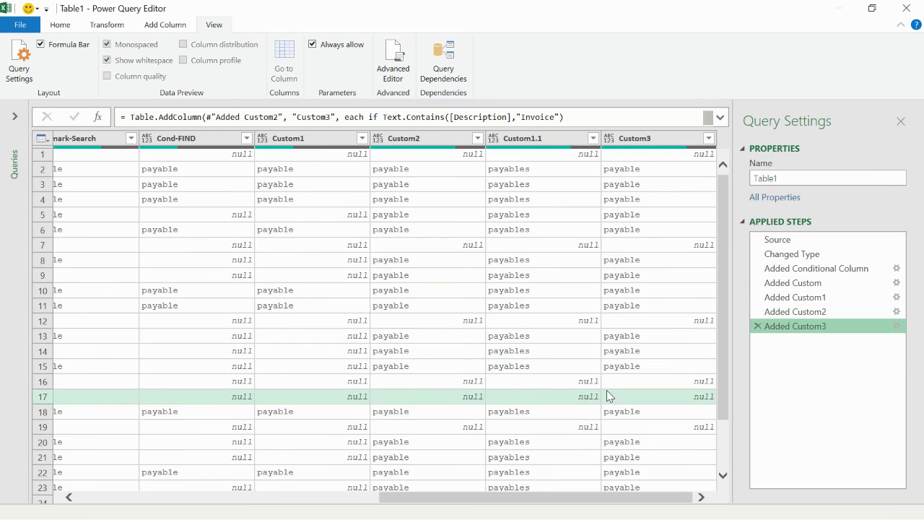
Check row 17's '- news' record and review the Custom3 formula, keeping it unchanged.
{"action": "left_click", "coordinate": [47, 400]}
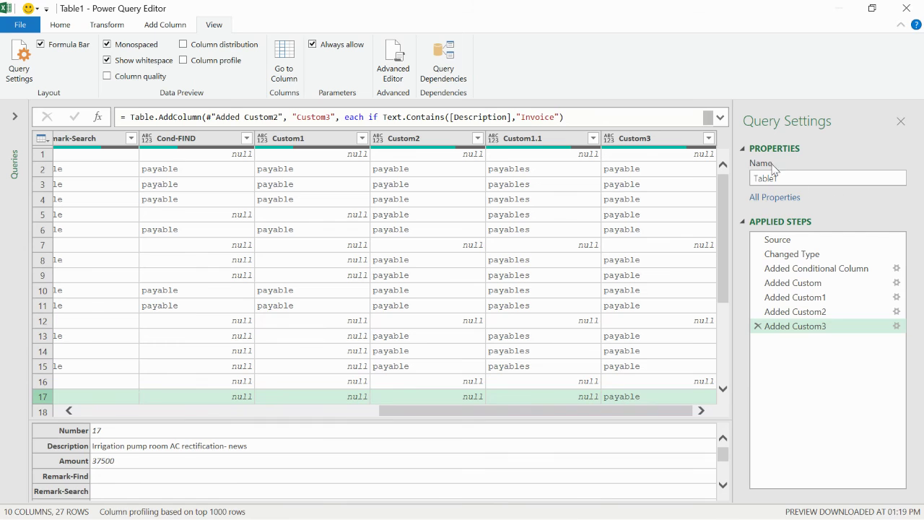
{"action": "left_click", "coordinate": [896, 326]}
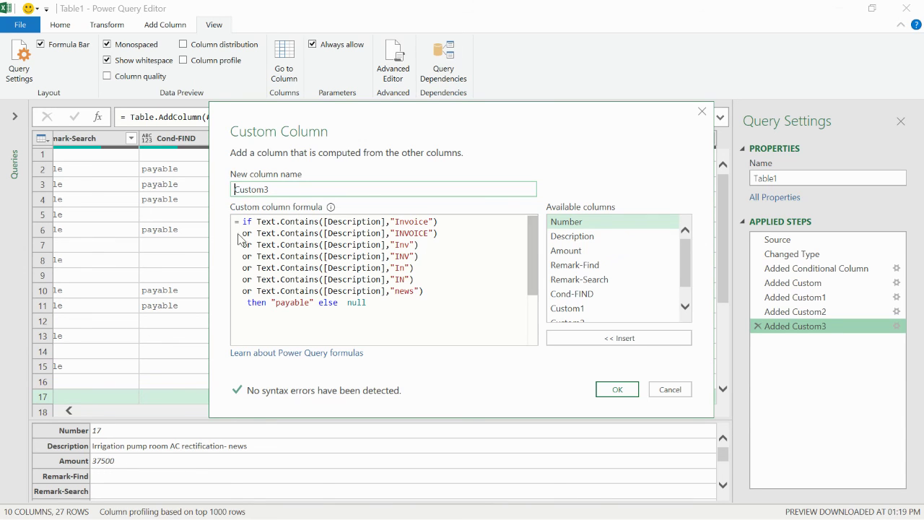
{"action": "left_click", "coordinate": [612, 390]}
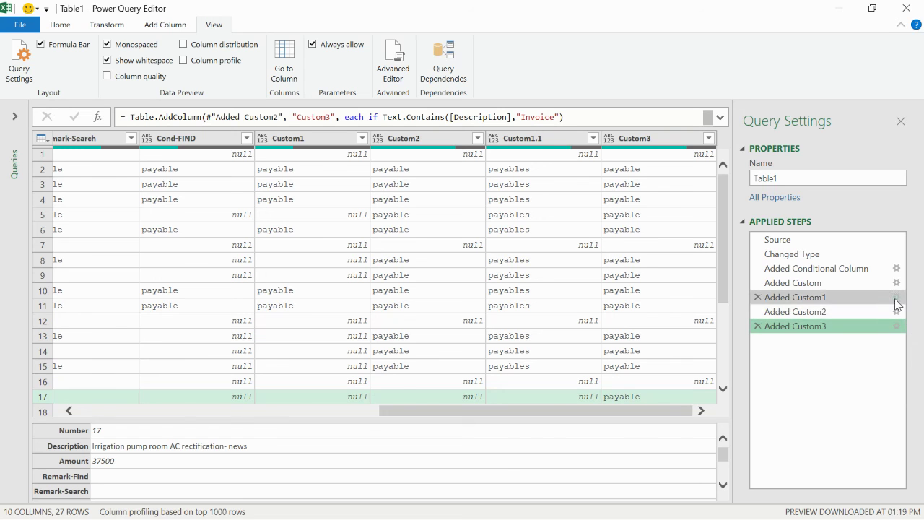
Review the Added Custom1 payable rules (Invoice, INVOICE, Inv, INV, In, IN) and cancel without changes.
{"action": "left_click", "coordinate": [895, 302]}
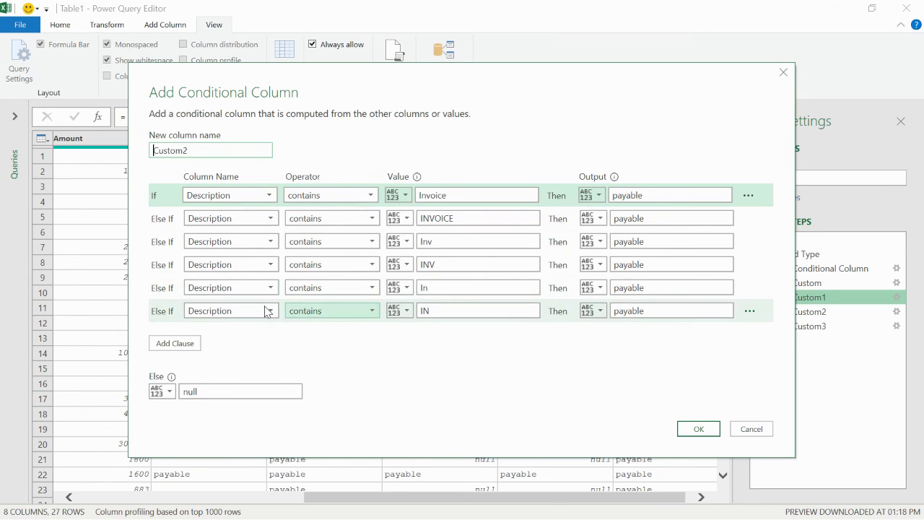
{"action": "left_click", "coordinate": [399, 311]}
{"action": "left_click", "coordinate": [356, 355]}
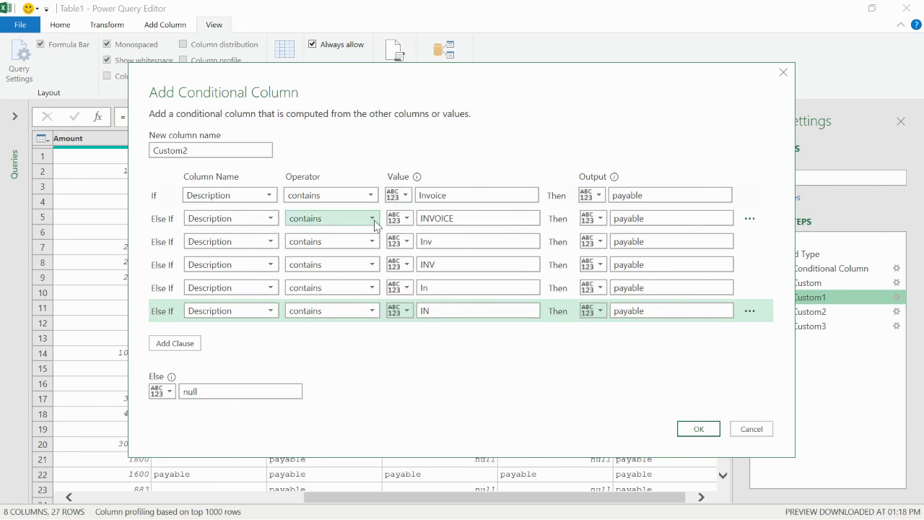
{"action": "left_click", "coordinate": [751, 428]}
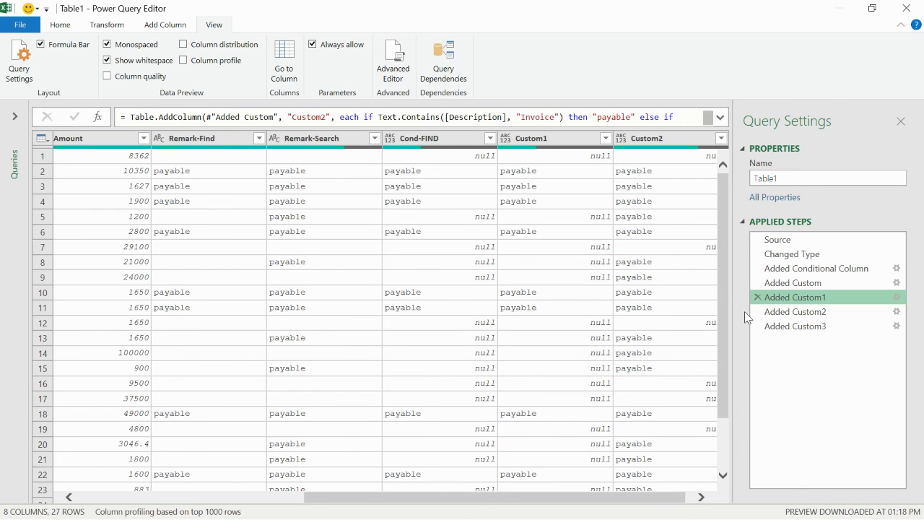
Select the Added Custom3 step, reopen its payable-or-null formula, and keep it with OK.
{"action": "scroll", "coordinate": [625, 310], "scroll_direction": "down", "scroll_amount": 2}
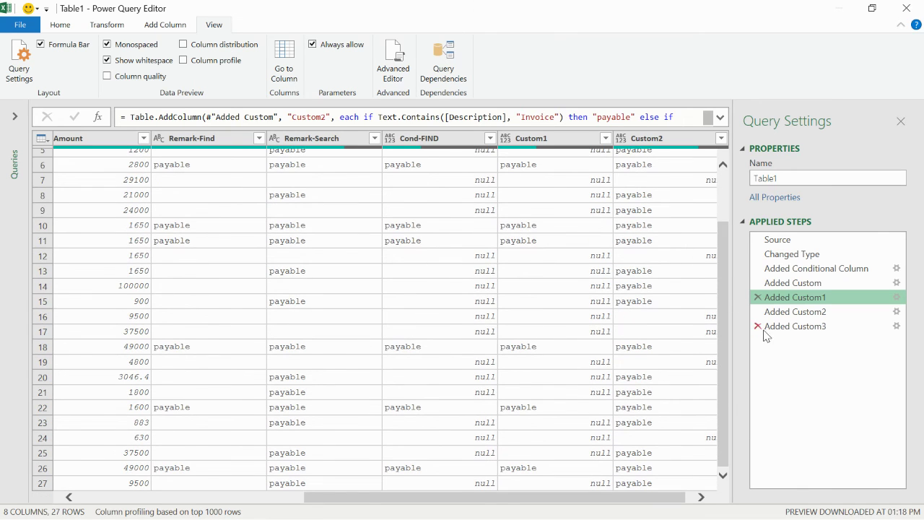
{"action": "left_click", "coordinate": [800, 325]}
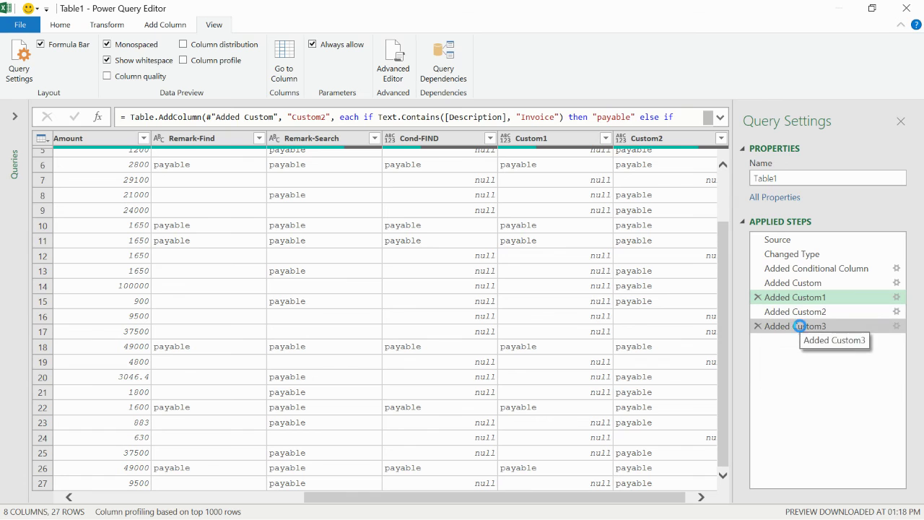
{"action": "double_click", "coordinate": [800, 326]}
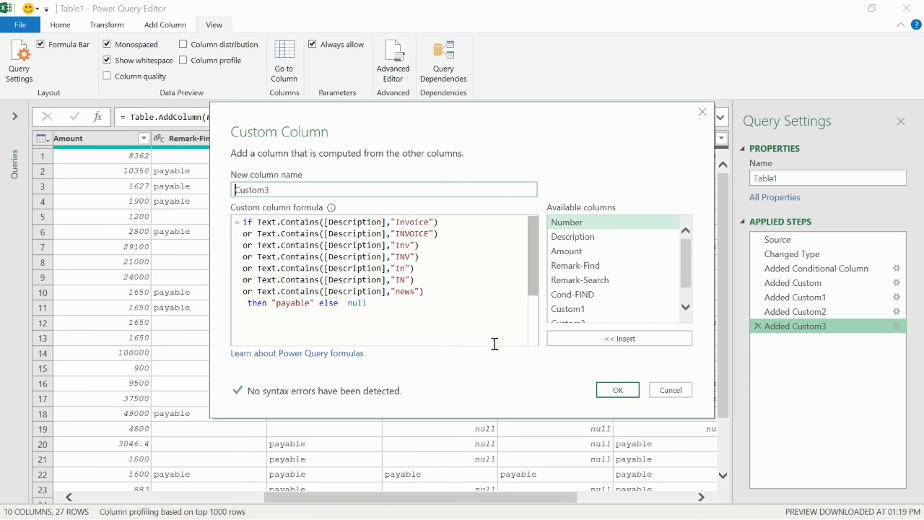
{"action": "left_click", "coordinate": [610, 397]}
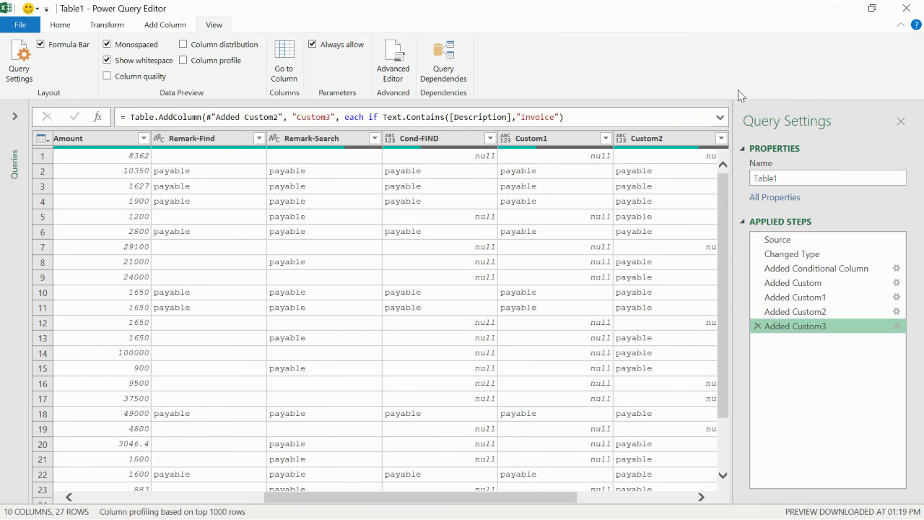
Close & Load the Table1 query back into the workbook from the File menu.
{"action": "left_click", "coordinate": [25, 29]}
{"action": "left_click", "coordinate": [68, 44]}
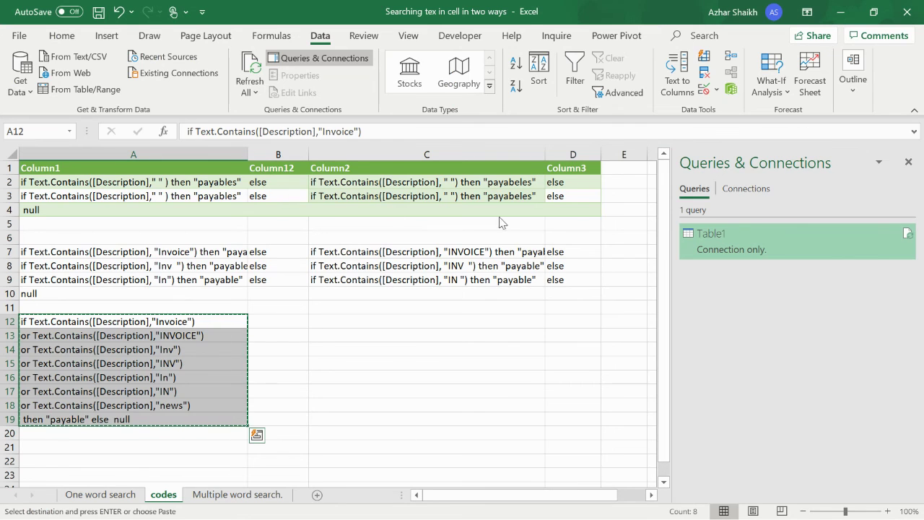